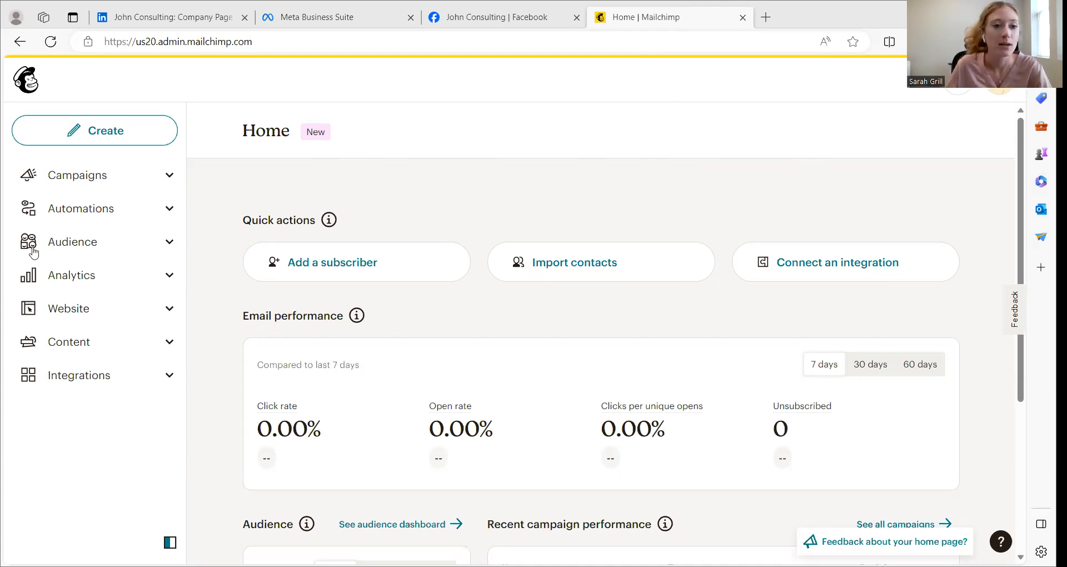
Start a new blank survey for the John Consulting audience
{"action": "left_click", "coordinate": [83, 244]}
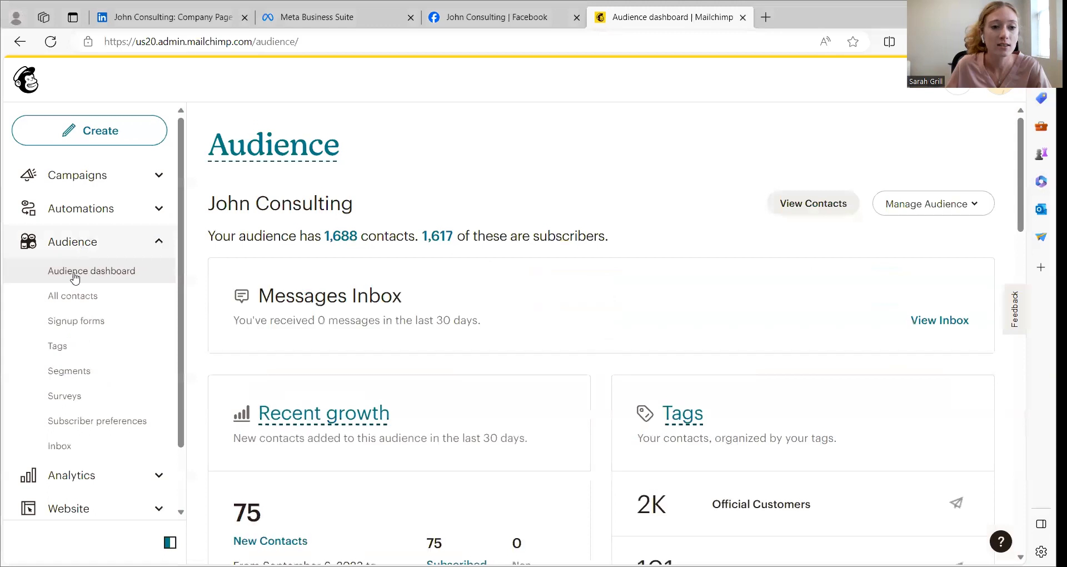
{"action": "left_click", "coordinate": [64, 396]}
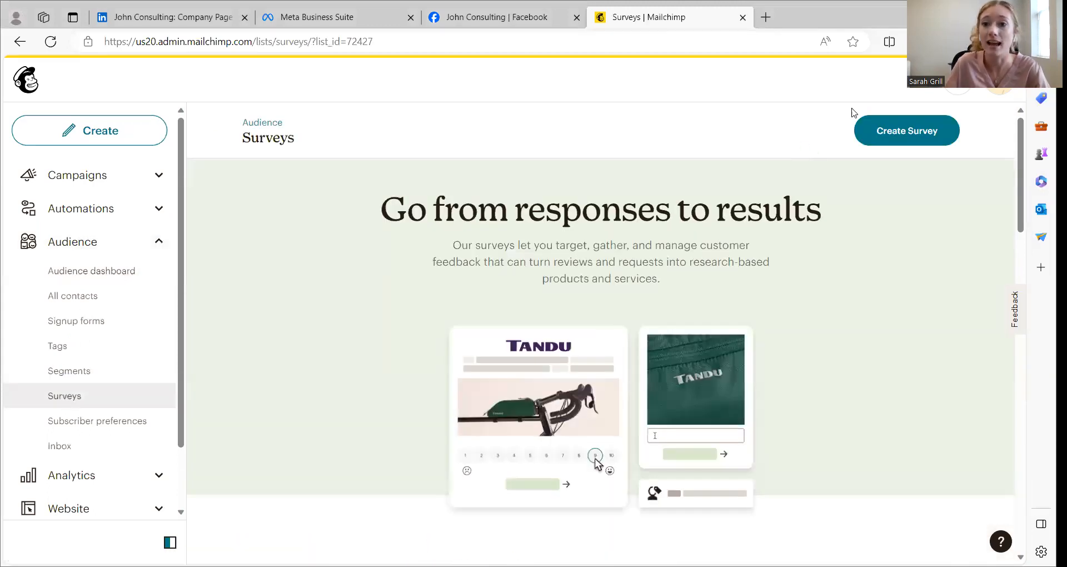
{"action": "scroll", "coordinate": [836, 209], "scroll_direction": "down", "scroll_amount": 15}
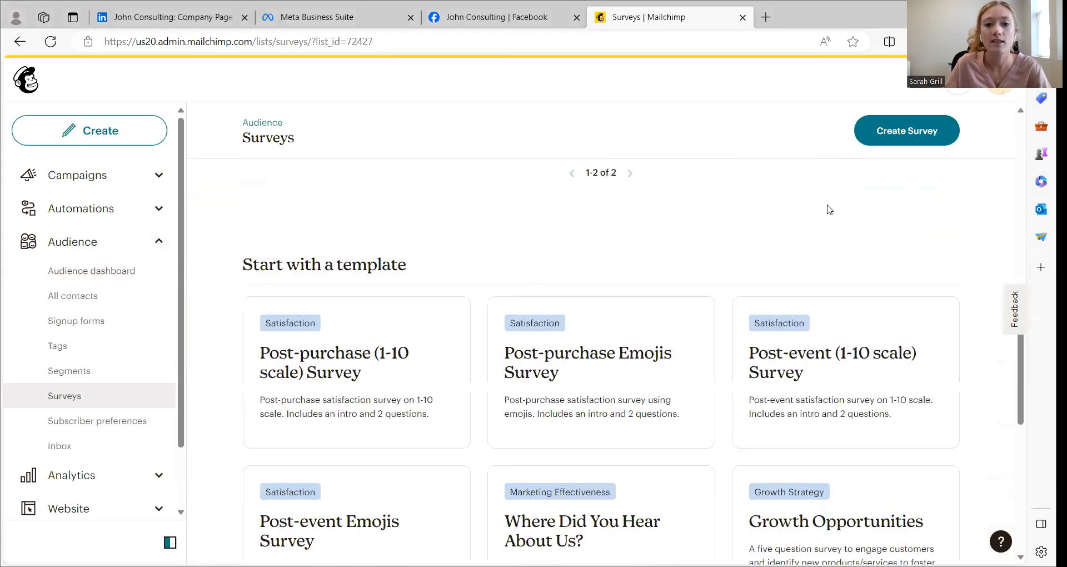
{"action": "scroll", "coordinate": [829, 208], "scroll_direction": "up", "scroll_amount": 3}
{"action": "scroll", "coordinate": [829, 209], "scroll_direction": "up", "scroll_amount": 1}
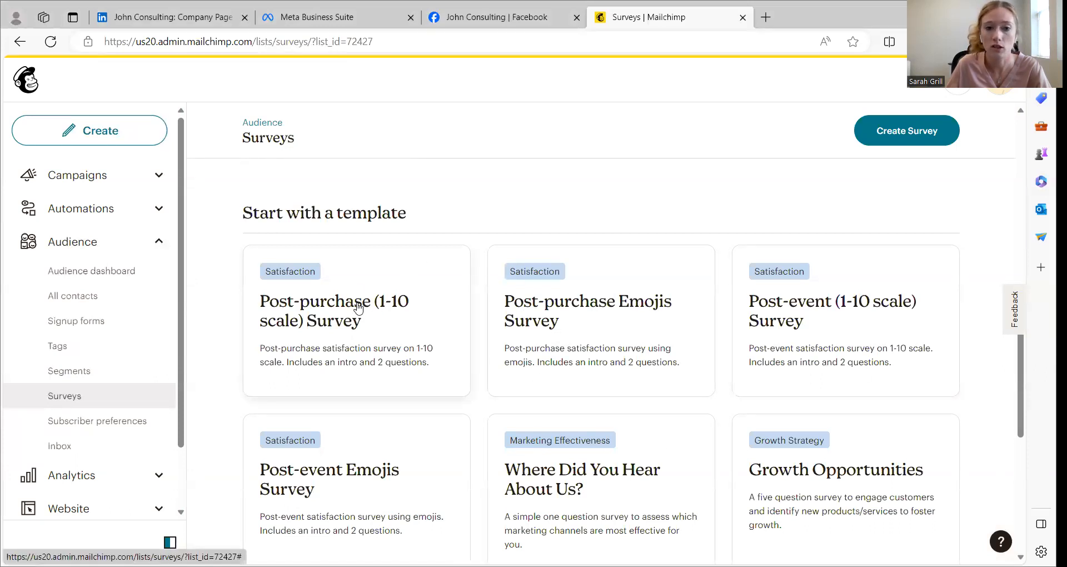
{"action": "scroll", "coordinate": [886, 232], "scroll_direction": "up", "scroll_amount": 5}
{"action": "scroll", "coordinate": [886, 233], "scroll_direction": "up", "scroll_amount": 5}
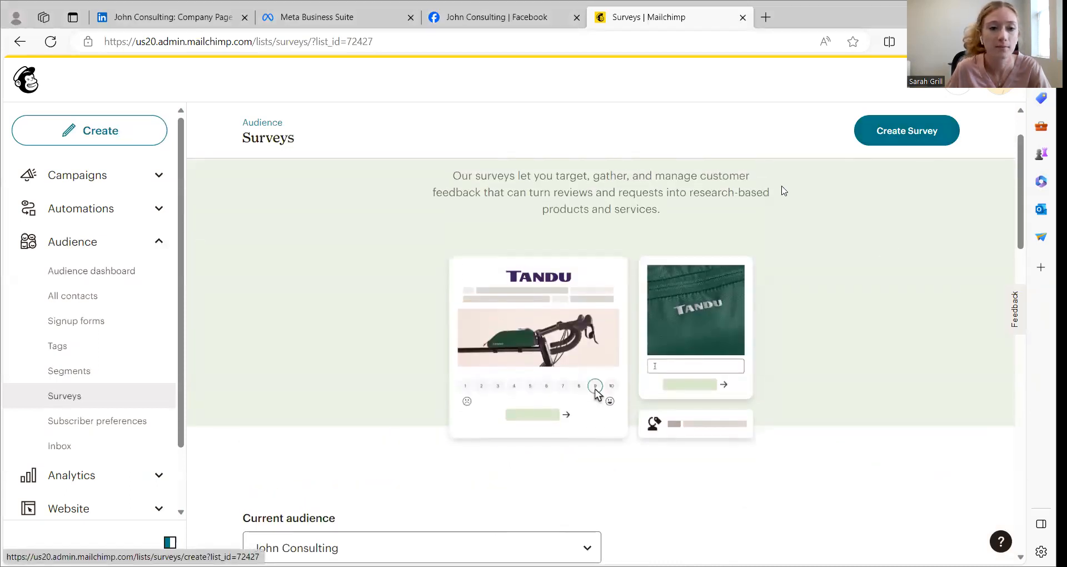
{"action": "left_click", "coordinate": [899, 138]}
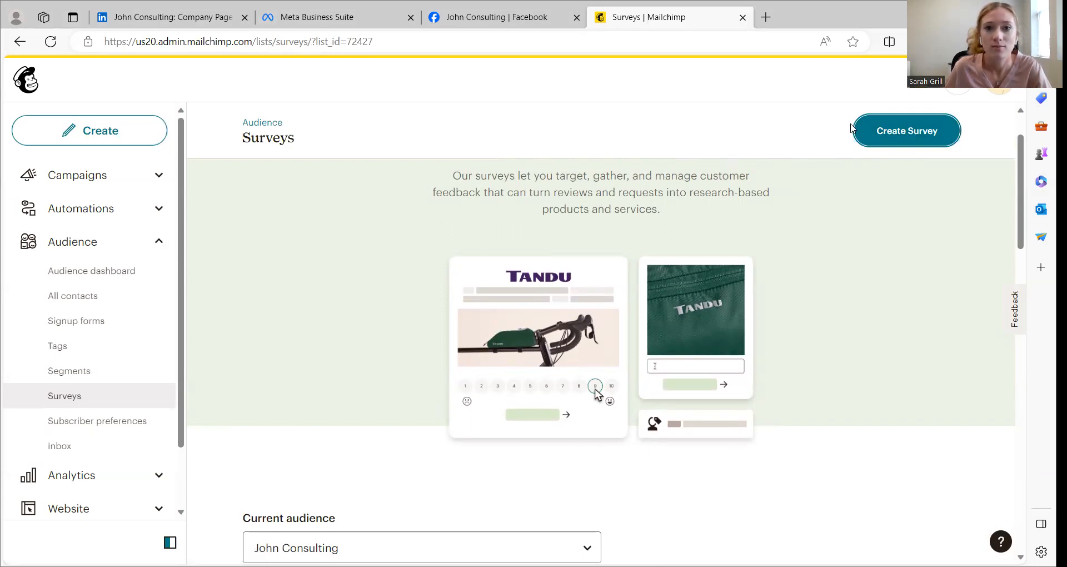
{"action": "left_click", "coordinate": [881, 127]}
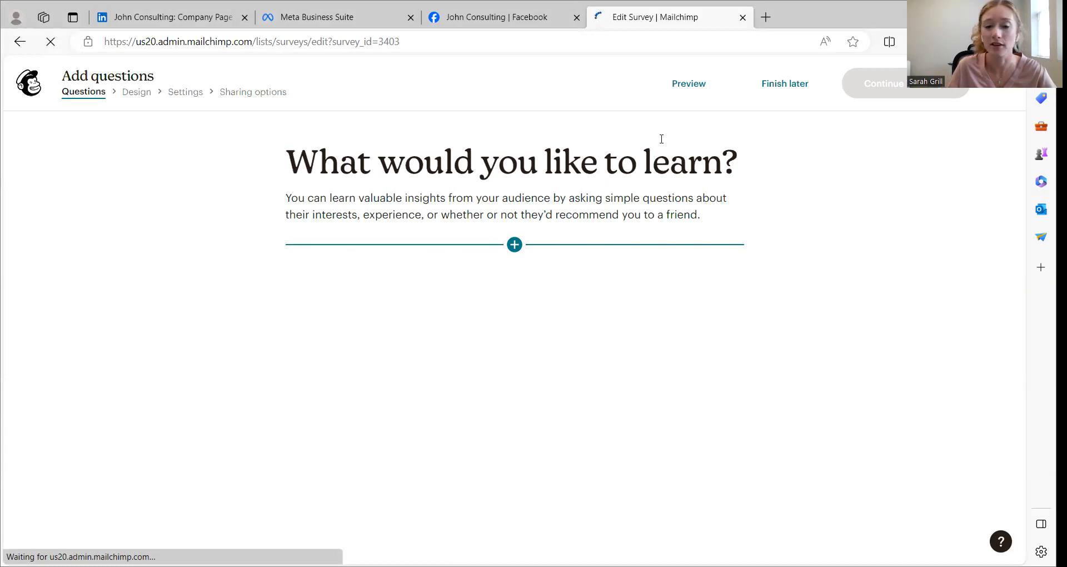
Add an Introduction section to the survey in the Text Introduction format
{"action": "left_click", "coordinate": [514, 245]}
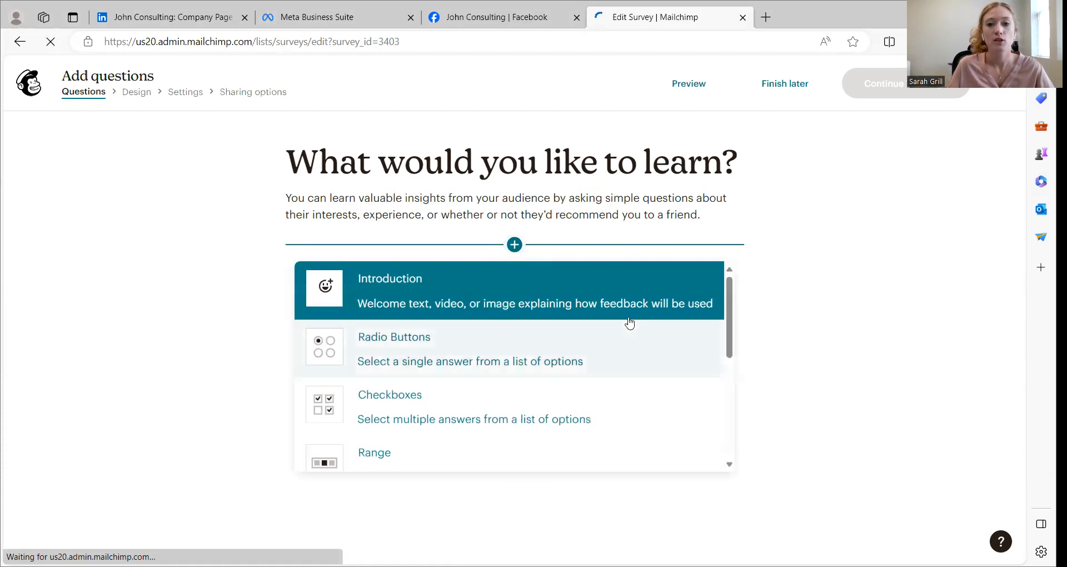
{"action": "scroll", "coordinate": [624, 301], "scroll_direction": "down", "scroll_amount": 3}
{"action": "scroll", "coordinate": [622, 300], "scroll_direction": "down", "scroll_amount": 2}
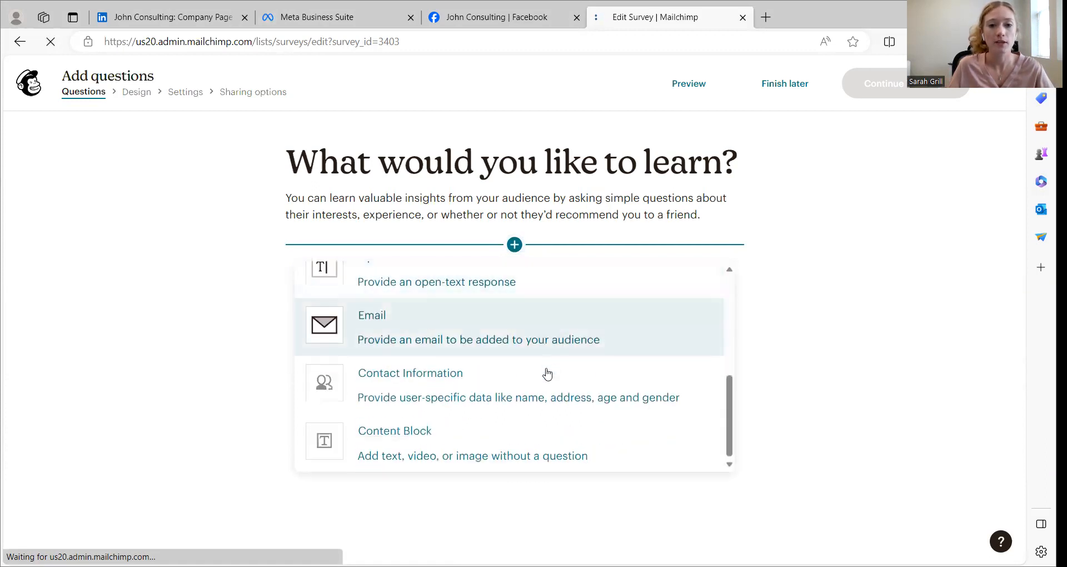
{"action": "scroll", "coordinate": [537, 383], "scroll_direction": "up", "scroll_amount": 5}
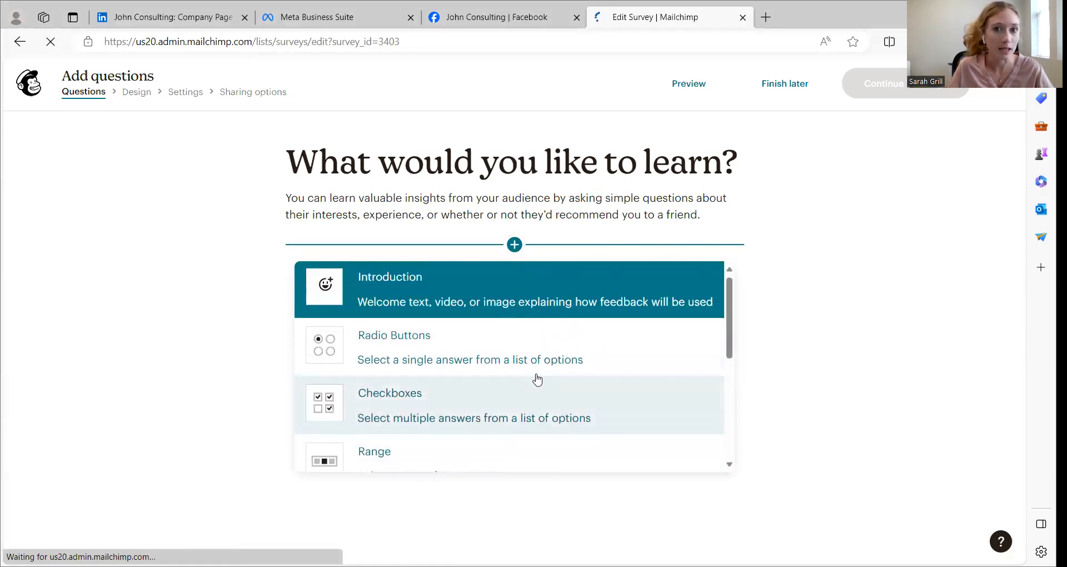
{"action": "left_click", "coordinate": [416, 295]}
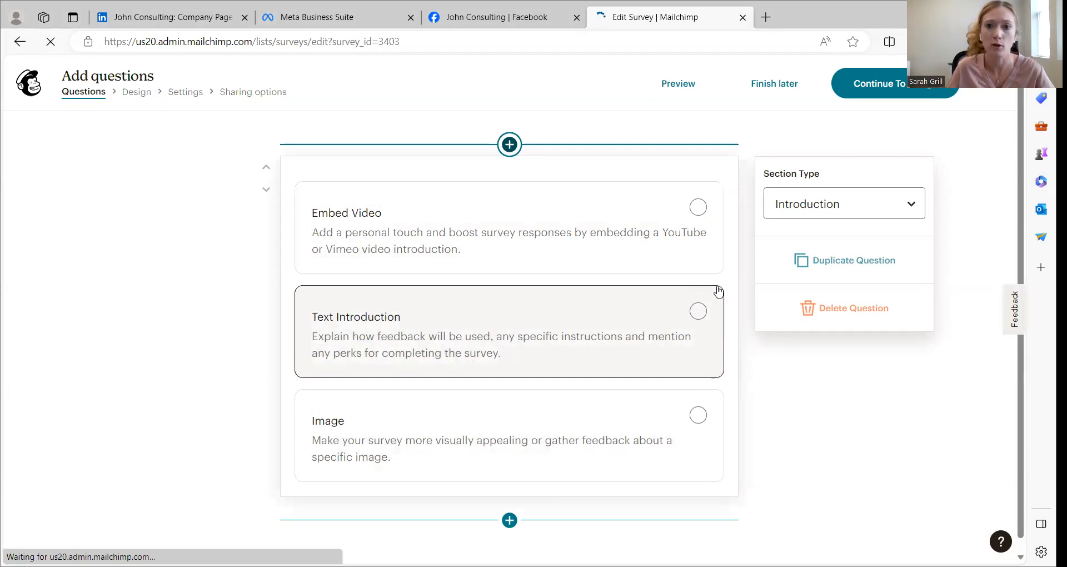
{"action": "left_click", "coordinate": [537, 330]}
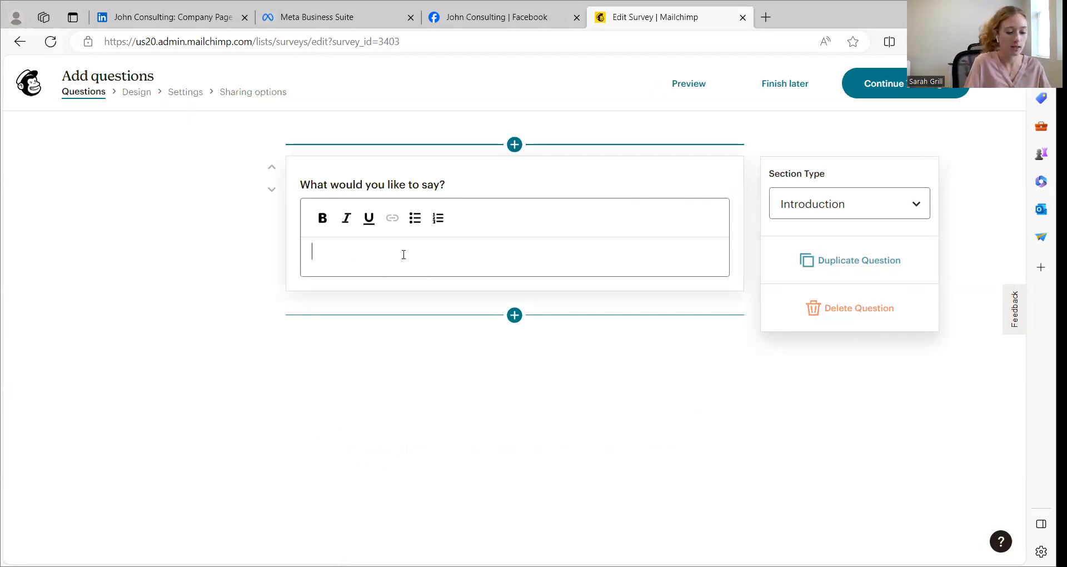
Enter "Thank you for opening the survey!" as the introduction text
{"action": "type", "text": "Thank you for opening the survey!"}
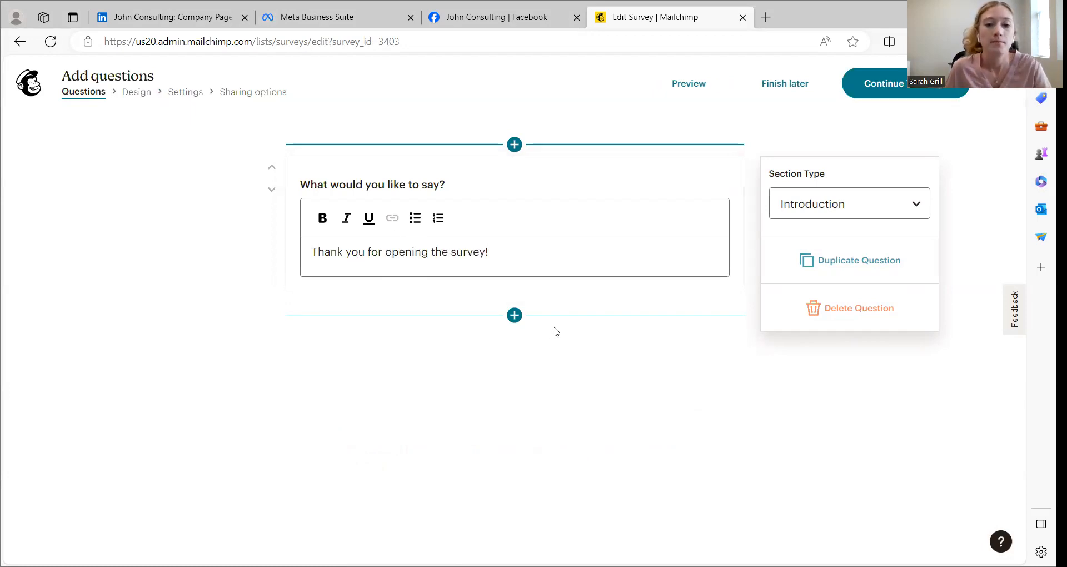
Add a Contact Information question below the introduction and set its category to First Name
{"action": "left_click", "coordinate": [515, 315]}
{"action": "scroll", "coordinate": [543, 412], "scroll_direction": "down", "scroll_amount": 3}
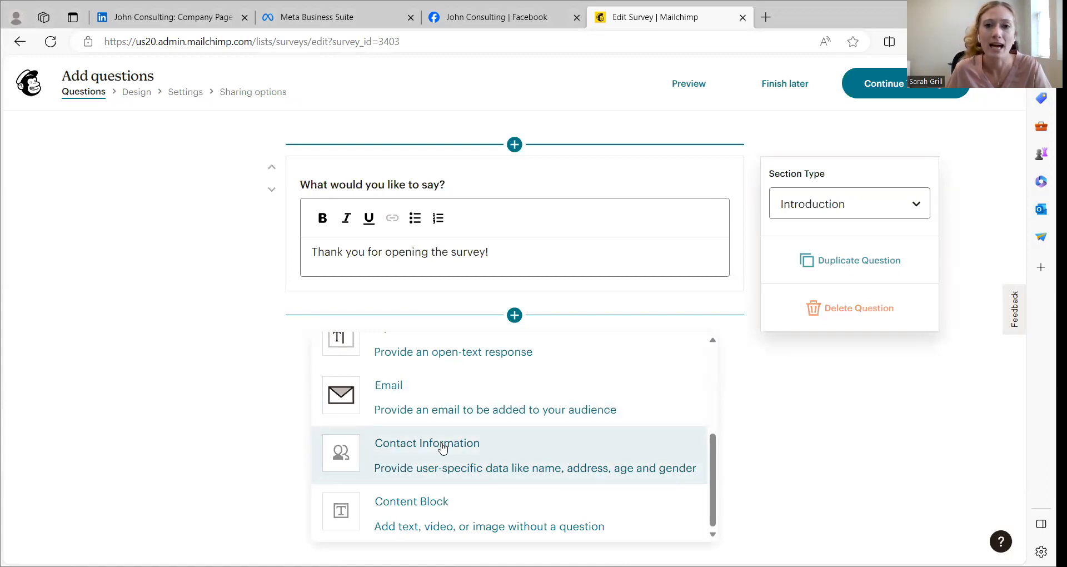
{"action": "left_click", "coordinate": [463, 459]}
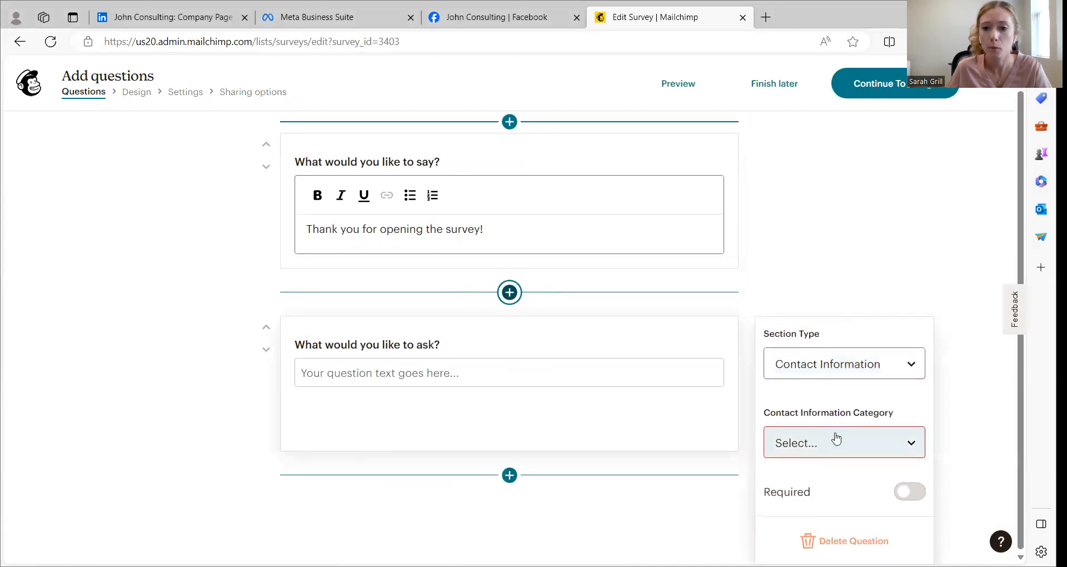
{"action": "left_click", "coordinate": [815, 453]}
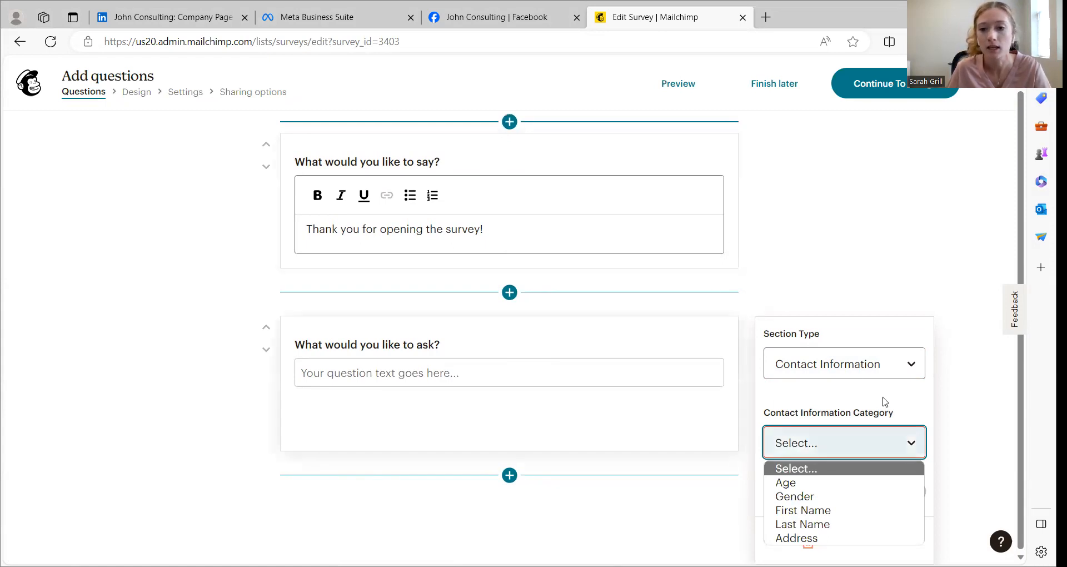
{"action": "left_click", "coordinate": [804, 511]}
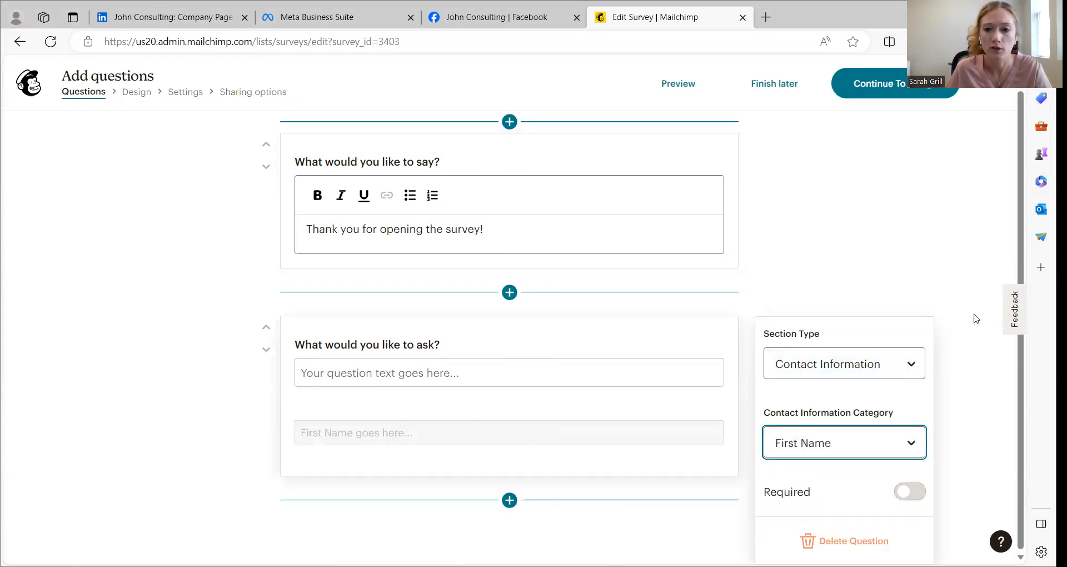
Add a Radio Buttons question below the First Name question and give it four answer options
{"action": "left_click", "coordinate": [510, 499]}
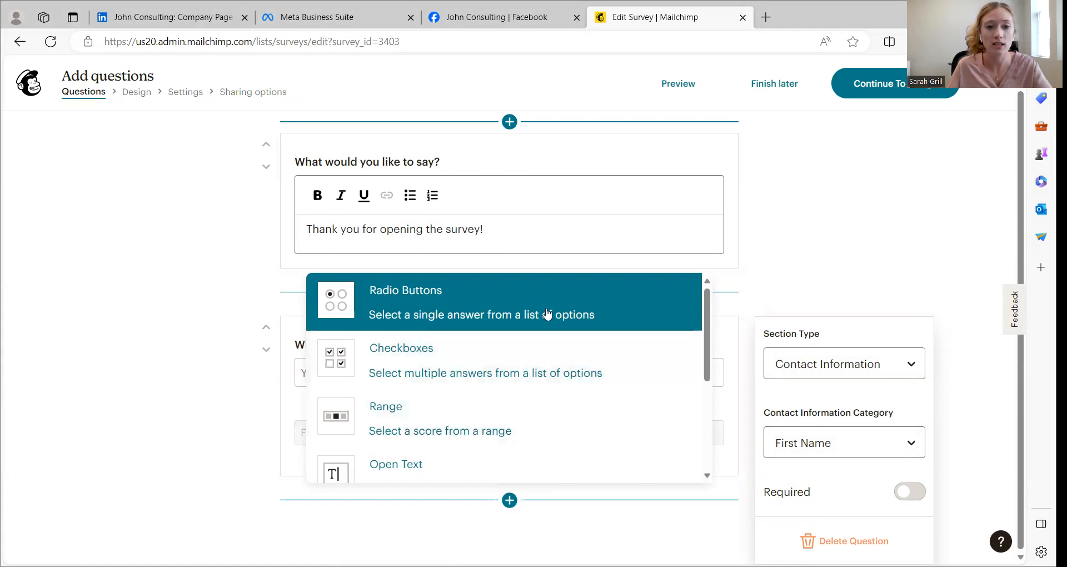
{"action": "left_click", "coordinate": [500, 312]}
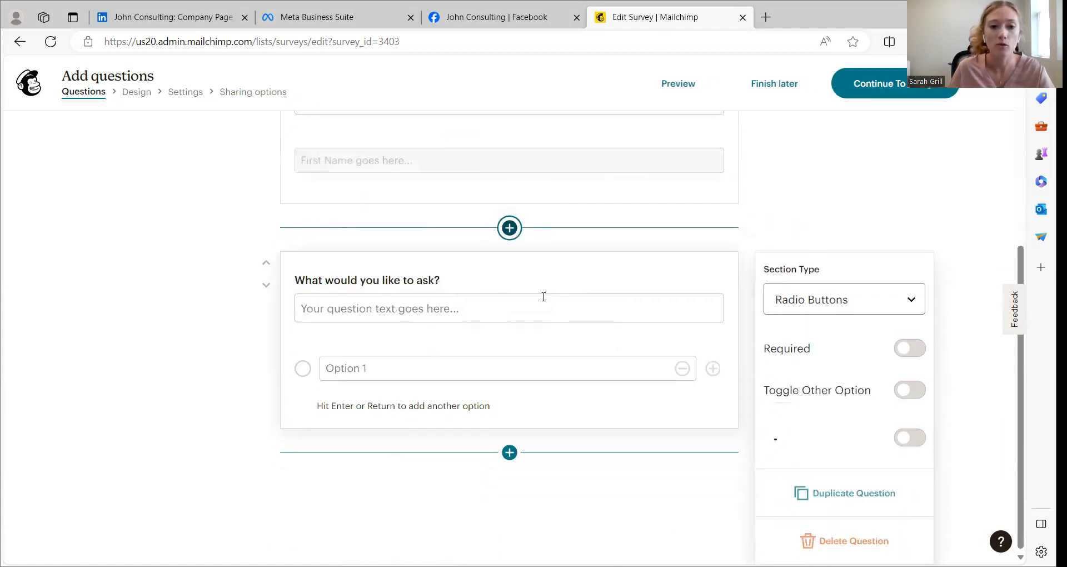
{"action": "left_click", "coordinate": [712, 368]}
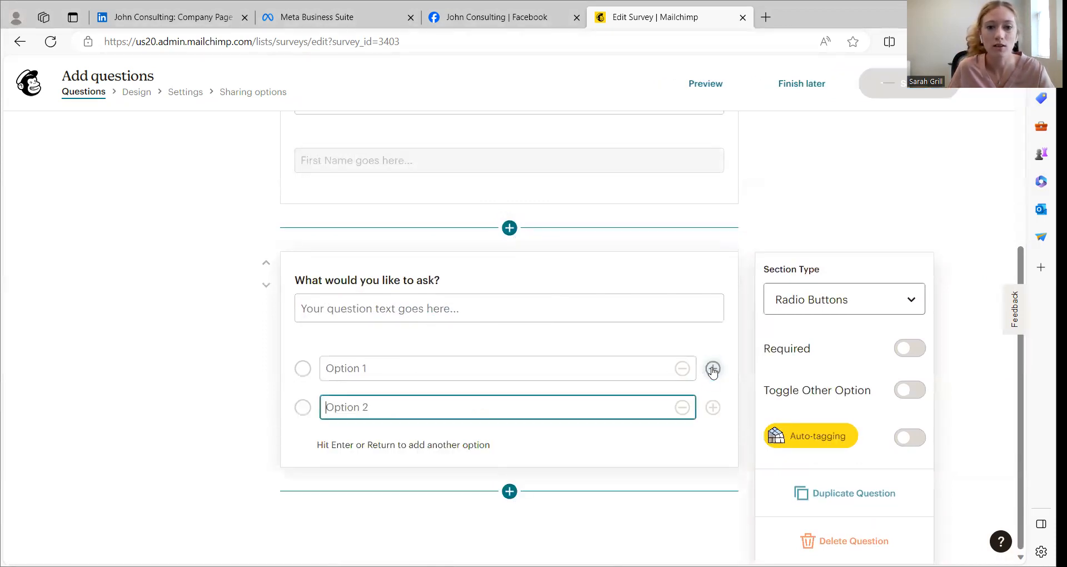
{"action": "left_click", "coordinate": [712, 407]}
{"action": "left_click", "coordinate": [712, 446]}
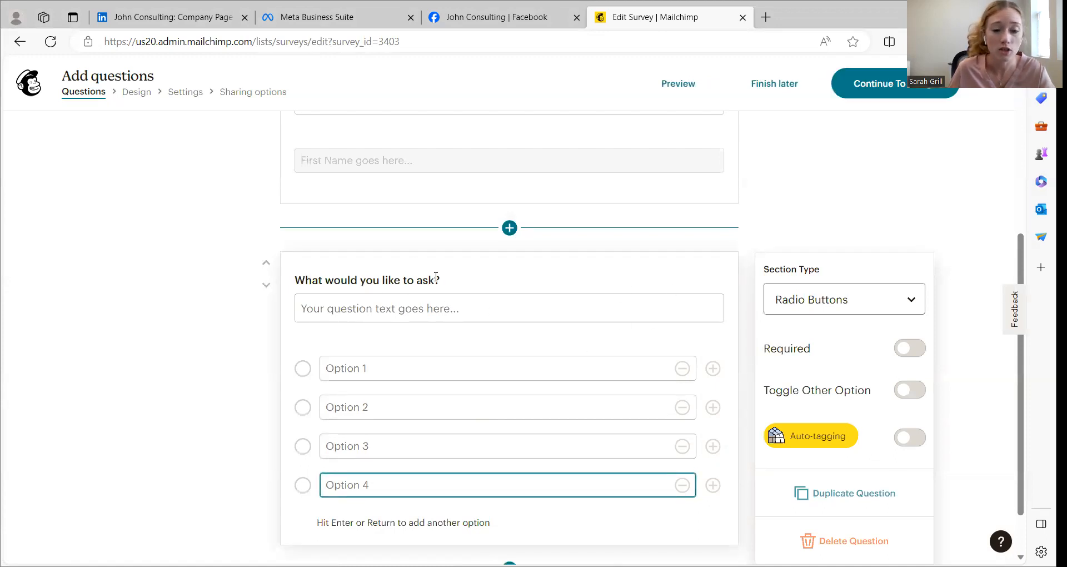
Add a Checkboxes question below the radio button question and give it three answer options
{"action": "scroll", "coordinate": [605, 436], "scroll_direction": "down", "scroll_amount": 1}
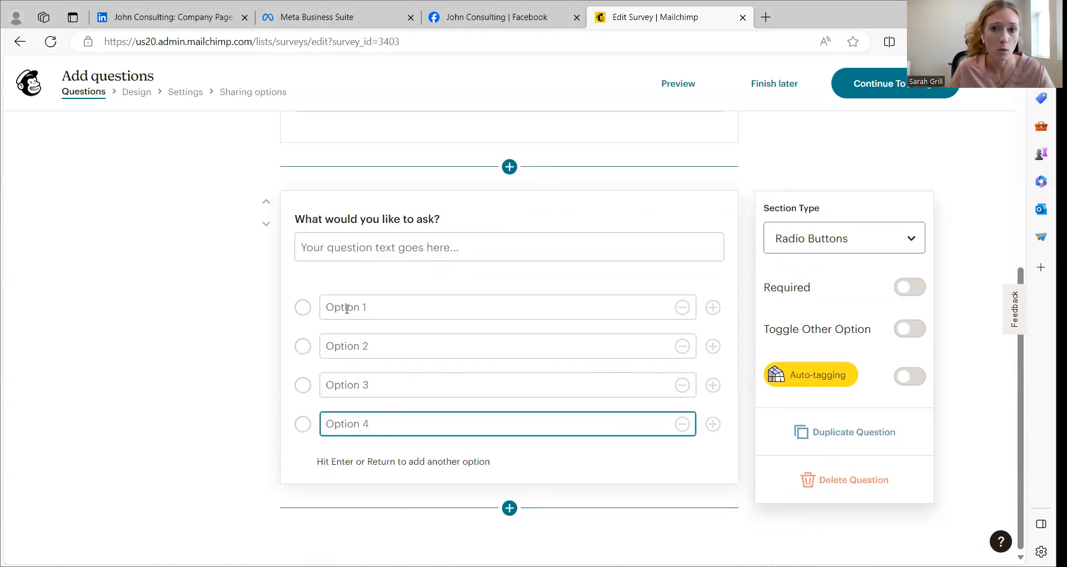
{"action": "left_click", "coordinate": [509, 507]}
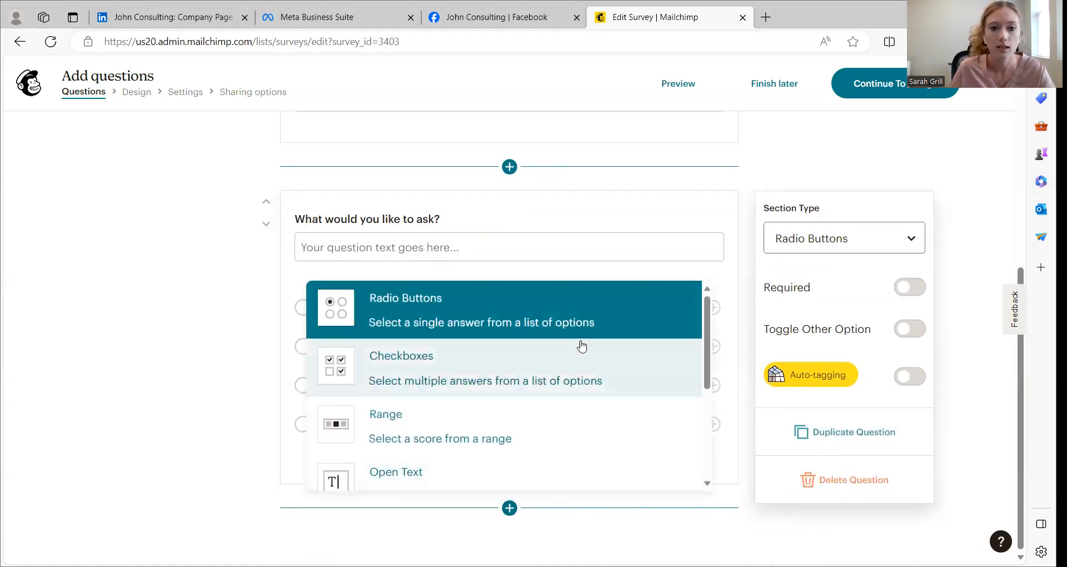
{"action": "left_click", "coordinate": [414, 365]}
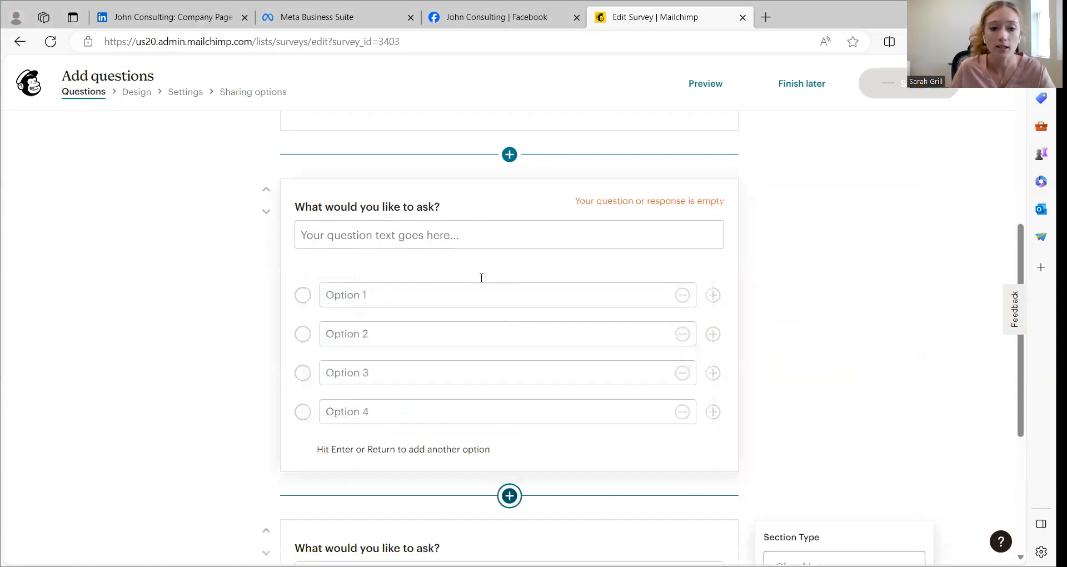
{"action": "left_click", "coordinate": [713, 369]}
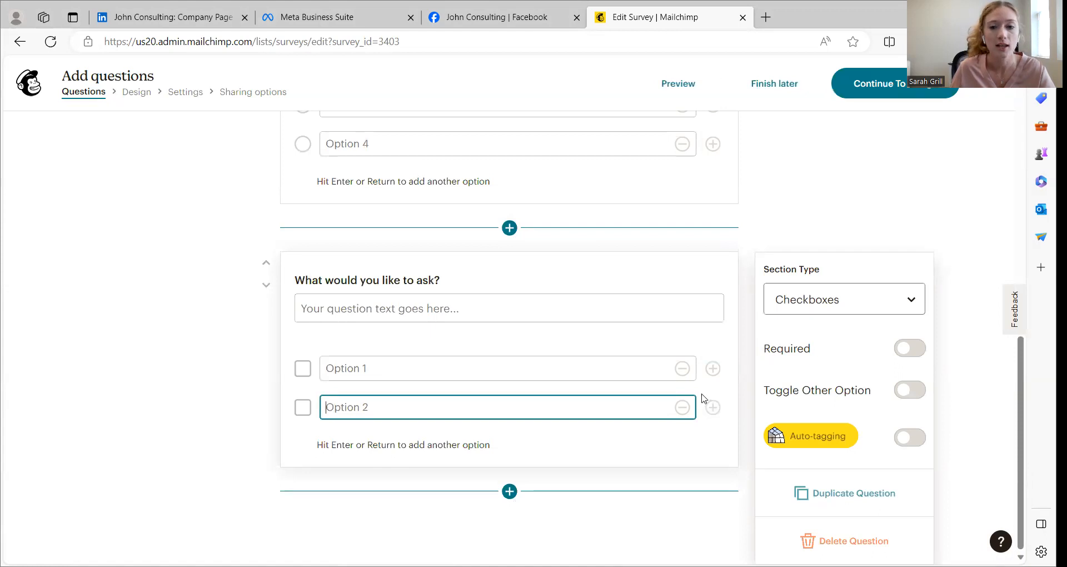
{"action": "left_click", "coordinate": [712, 407]}
Enter "What are you interested in learning from our emails?" as the Checkboxes question text
{"action": "left_click", "coordinate": [420, 317]}
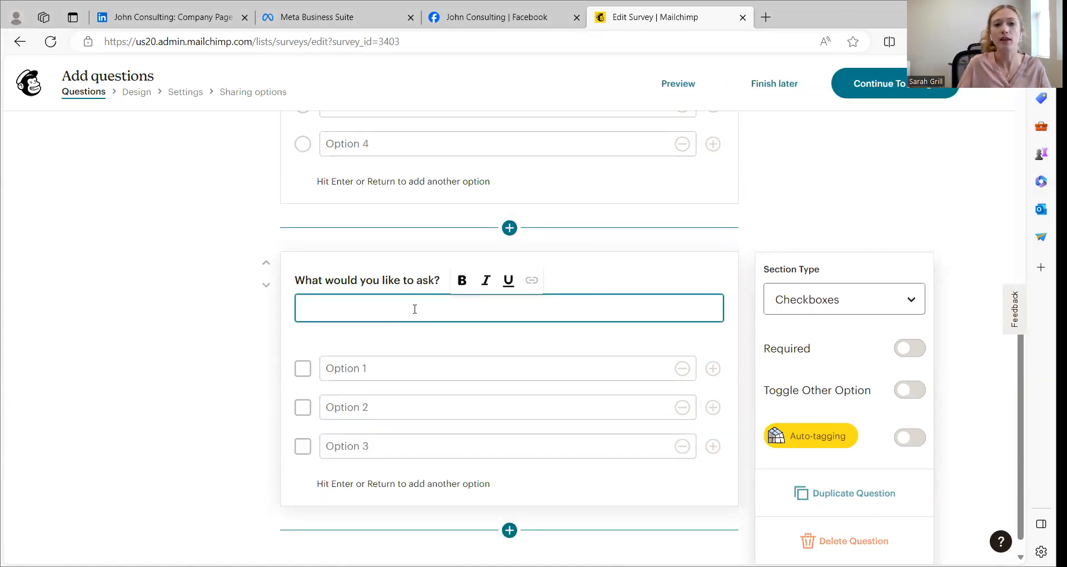
{"action": "type", "text": "What"}
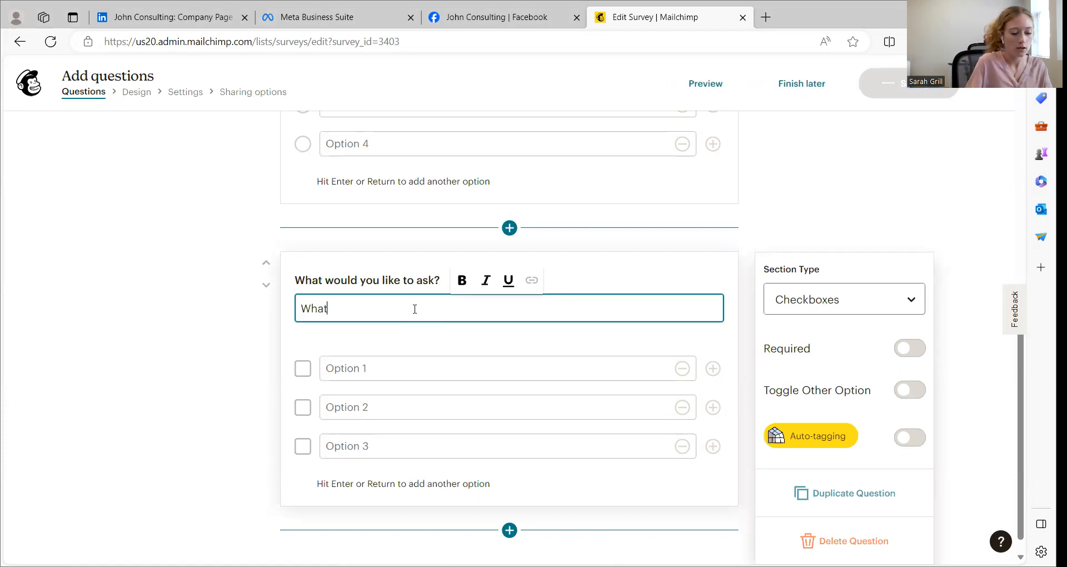
{"action": "type", "text": " are you inte"}
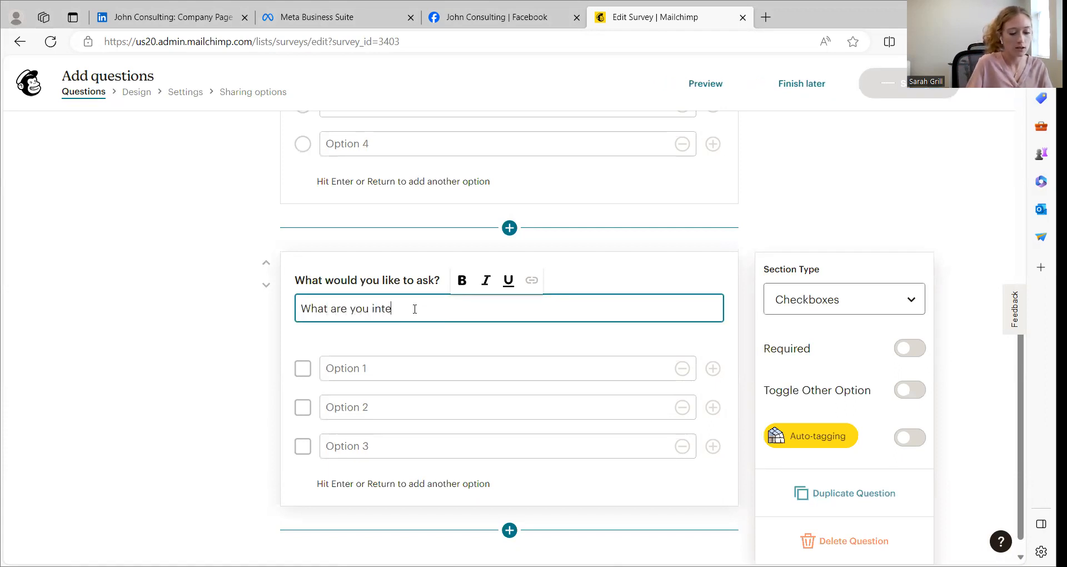
{"action": "type", "text": "rested in"}
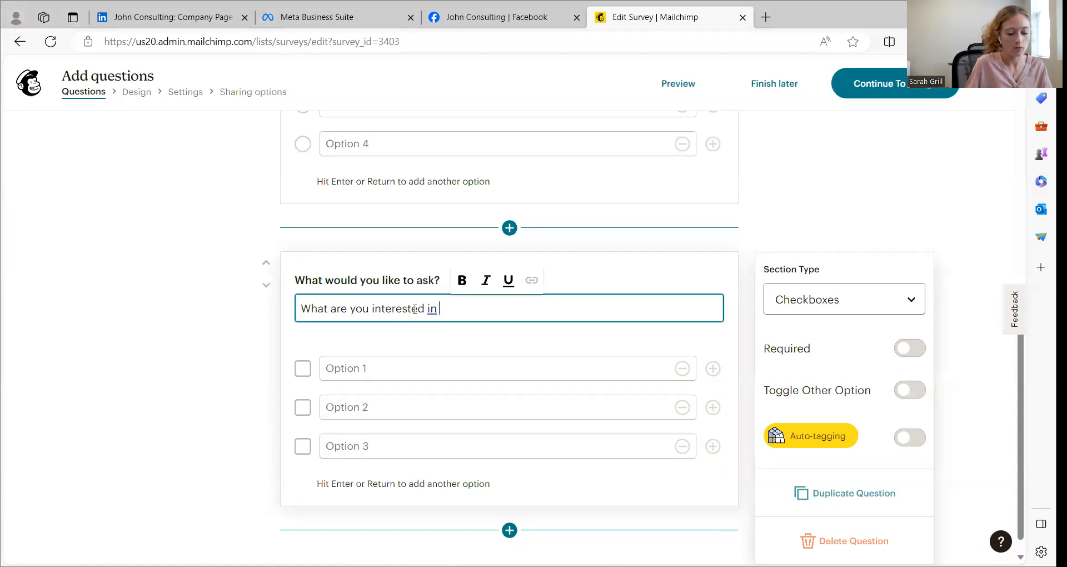
{"action": "type", "text": " learning "}
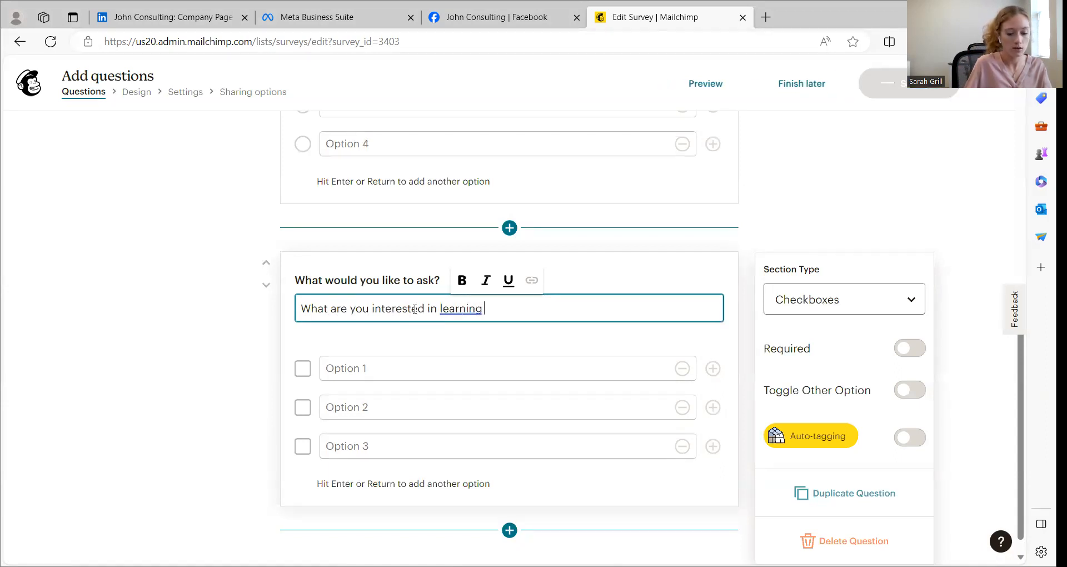
{"action": "type", "text": "from our emails?"}
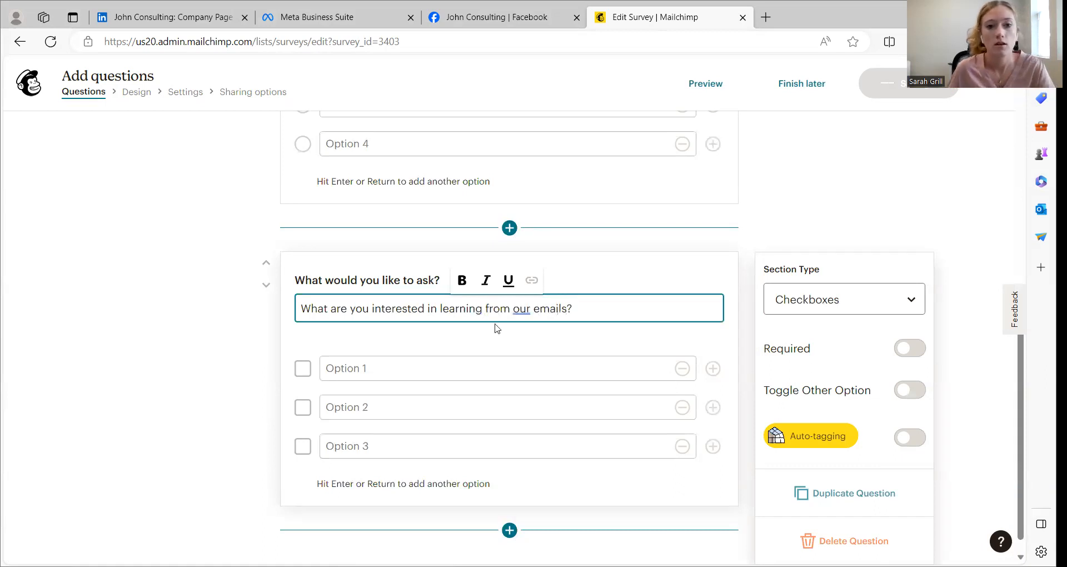
Set the first answer option of the Checkboxes question to "Website design"
{"action": "left_click", "coordinate": [380, 364]}
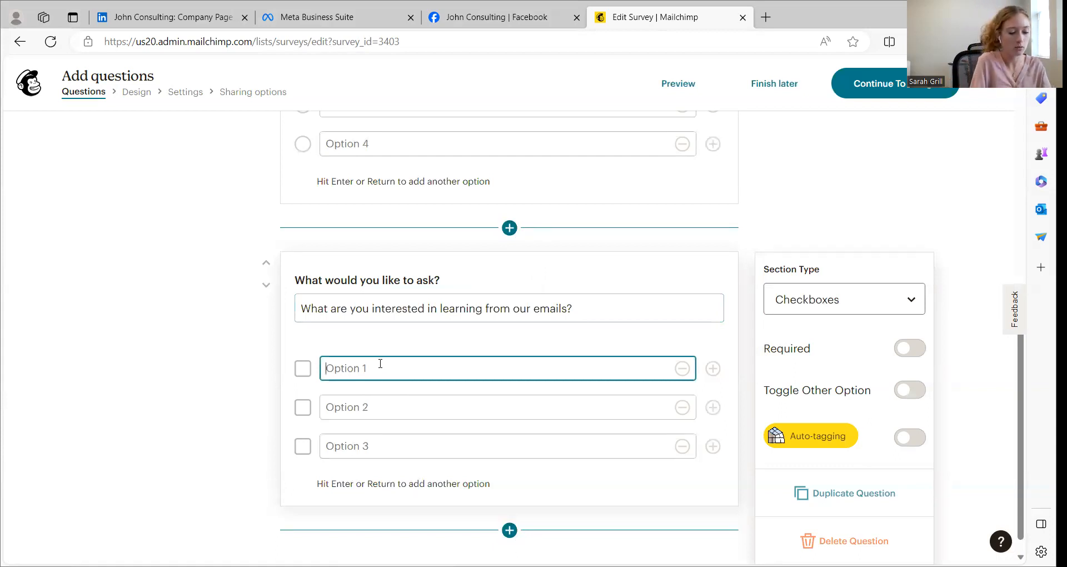
{"action": "type", "text": "Website design"}
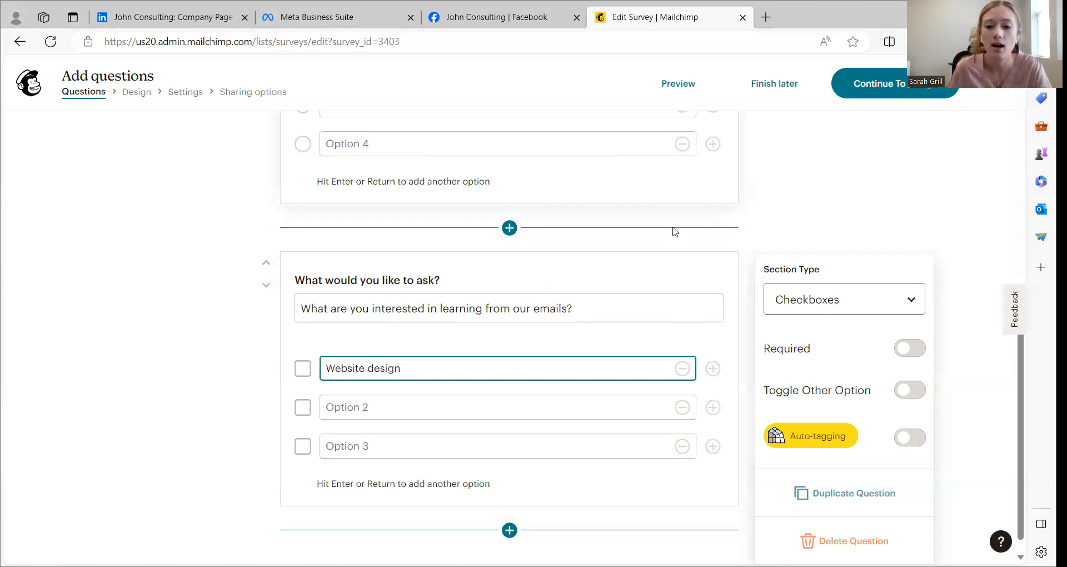
{"action": "scroll", "coordinate": [543, 315], "scroll_direction": "down", "scroll_amount": 1}
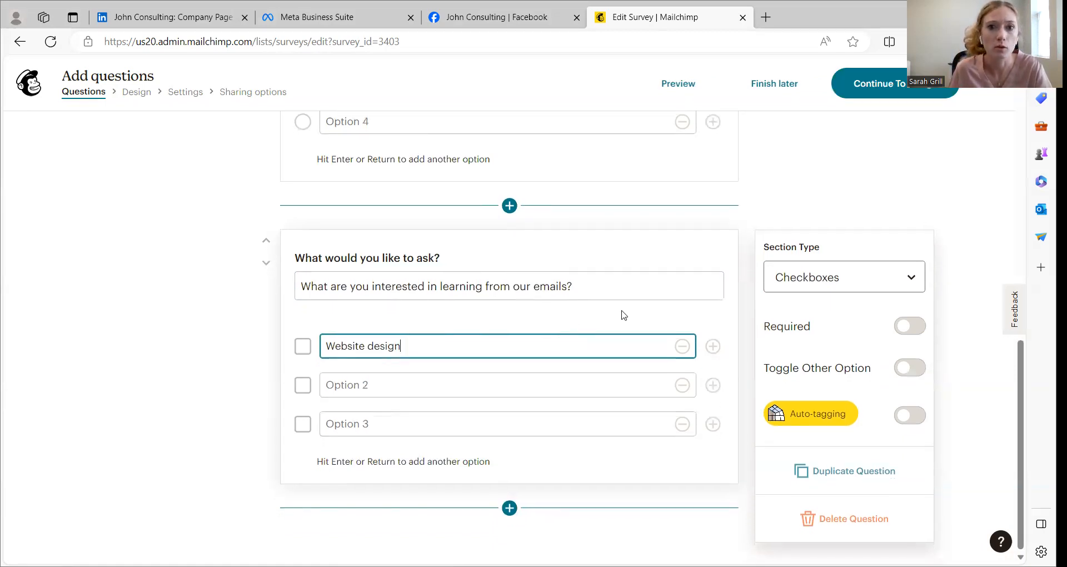
{"action": "mouse_move", "coordinate": [797, 418]}
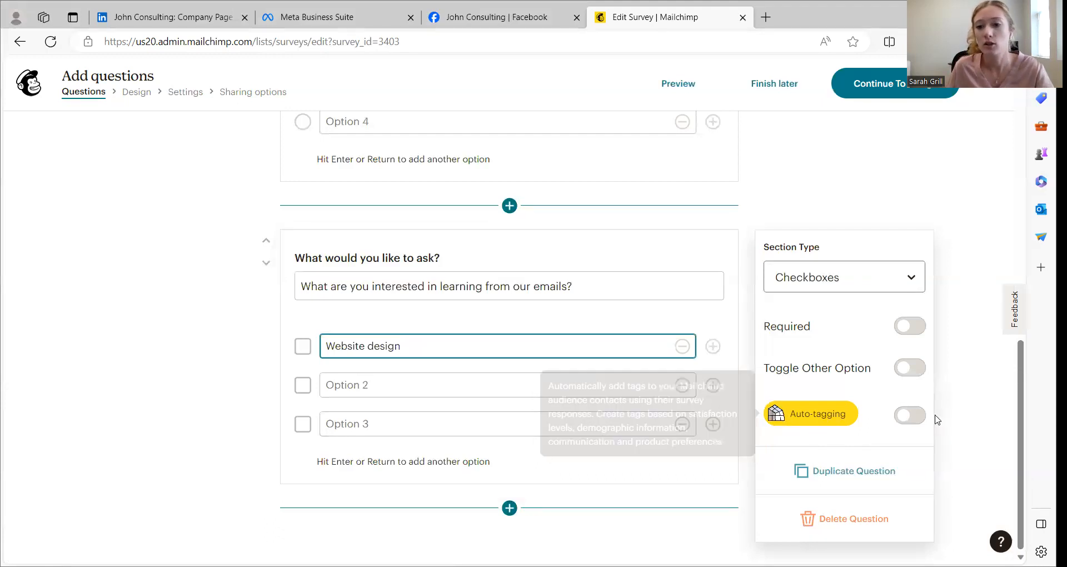
Try auto-tagging on the Checkboxes question
{"action": "left_click", "coordinate": [911, 416]}
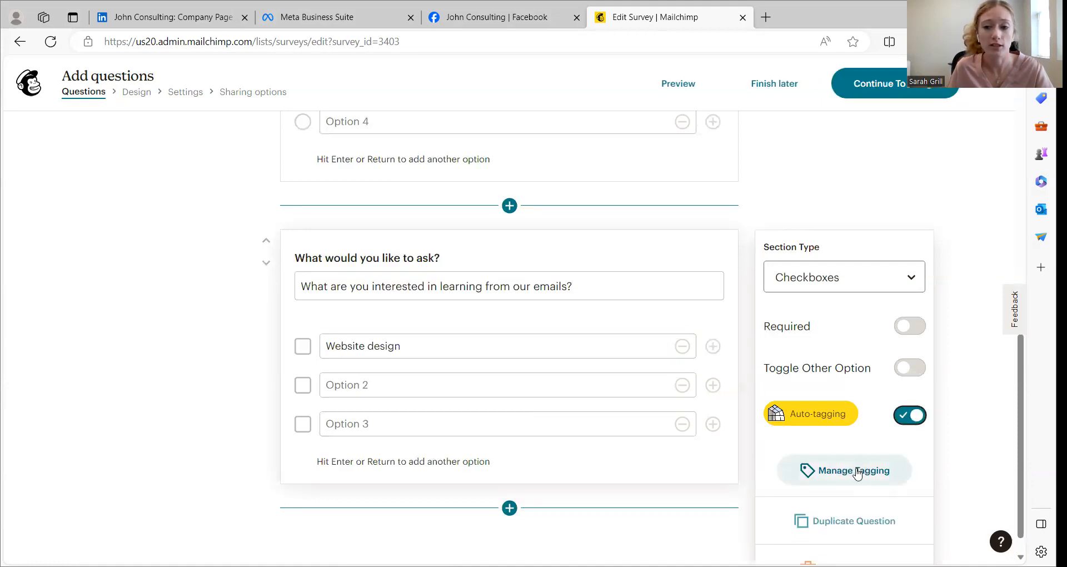
{"action": "left_click", "coordinate": [908, 415]}
Add a Range question below the Checkboxes question
{"action": "left_click", "coordinate": [508, 507]}
{"action": "scroll", "coordinate": [500, 395], "scroll_direction": "down", "scroll_amount": 1}
{"action": "left_click", "coordinate": [481, 375]}
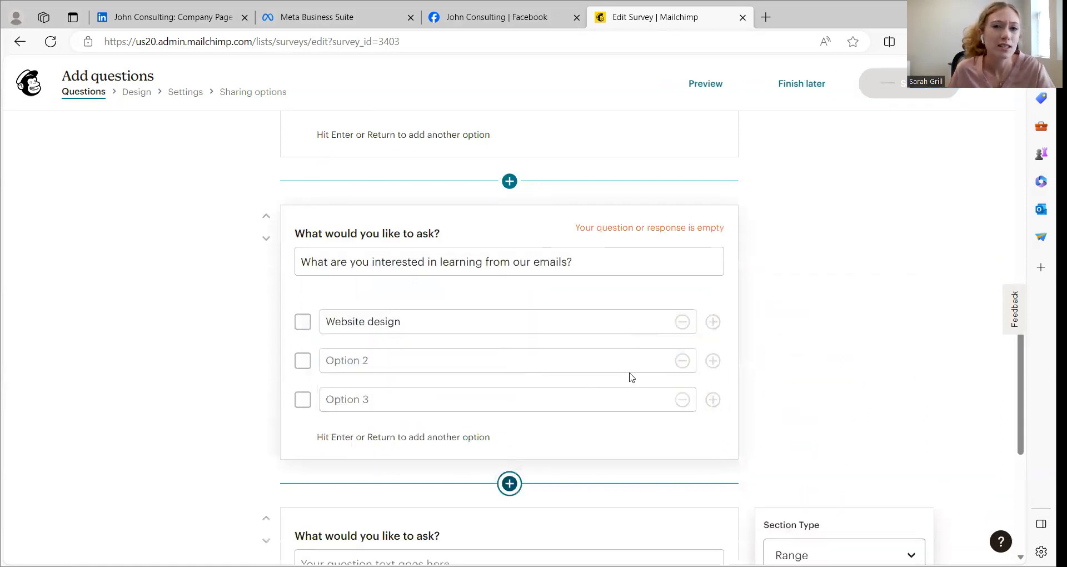
Enter "How satisfied are you with [company]" as the Range question's text
{"action": "left_click", "coordinate": [358, 266]}
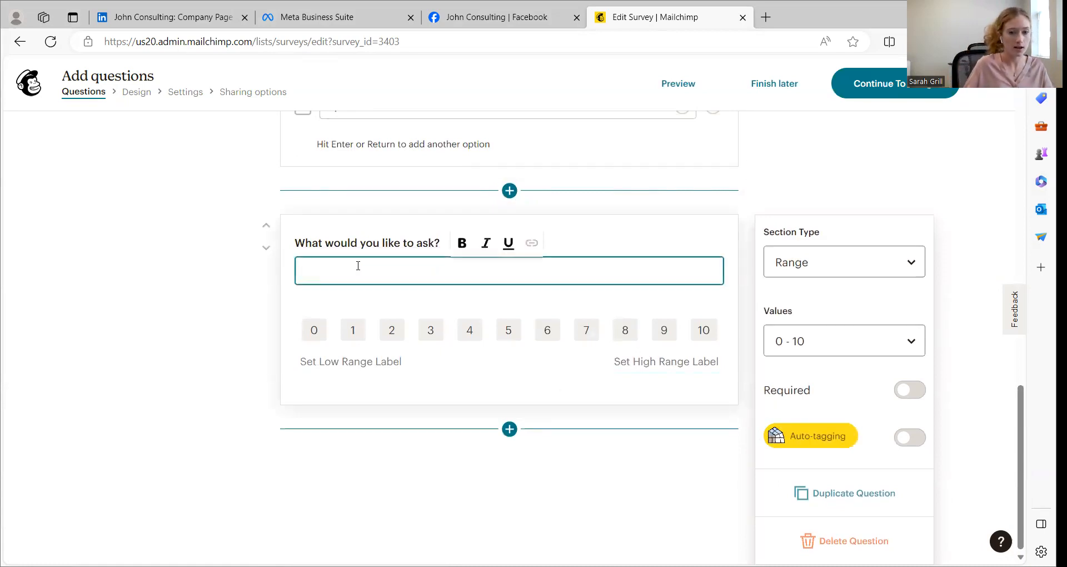
{"action": "type", "text": "How s"}
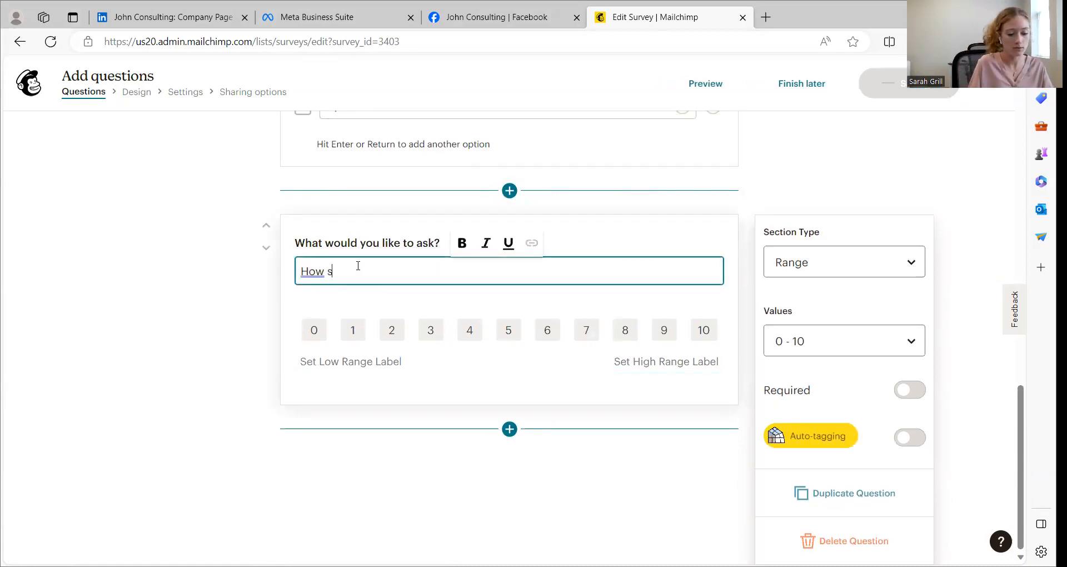
{"action": "type", "text": "atisfied are you wirh"}
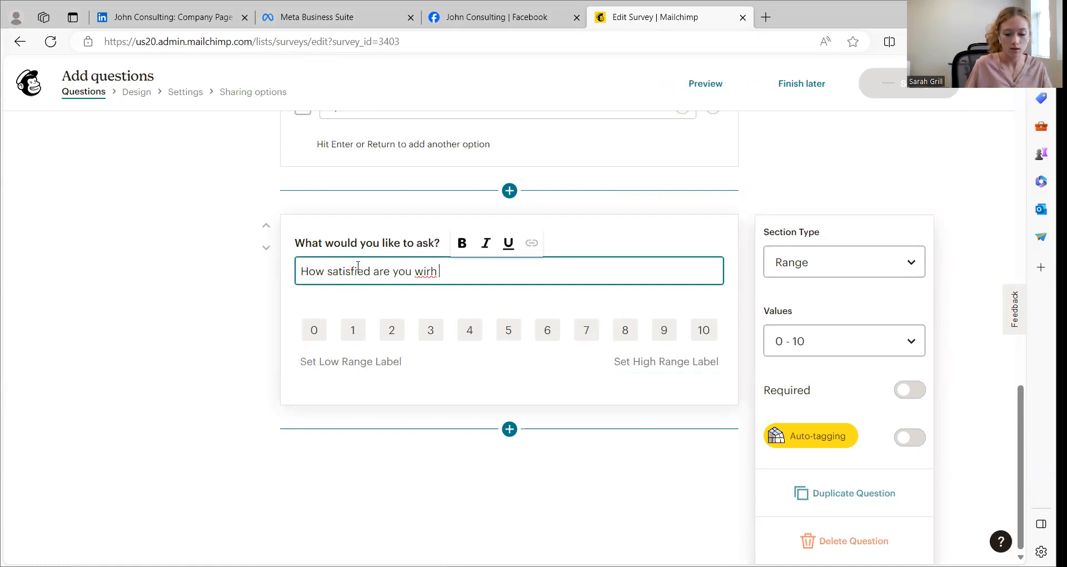
{"action": "type", "text": "ompany]"}
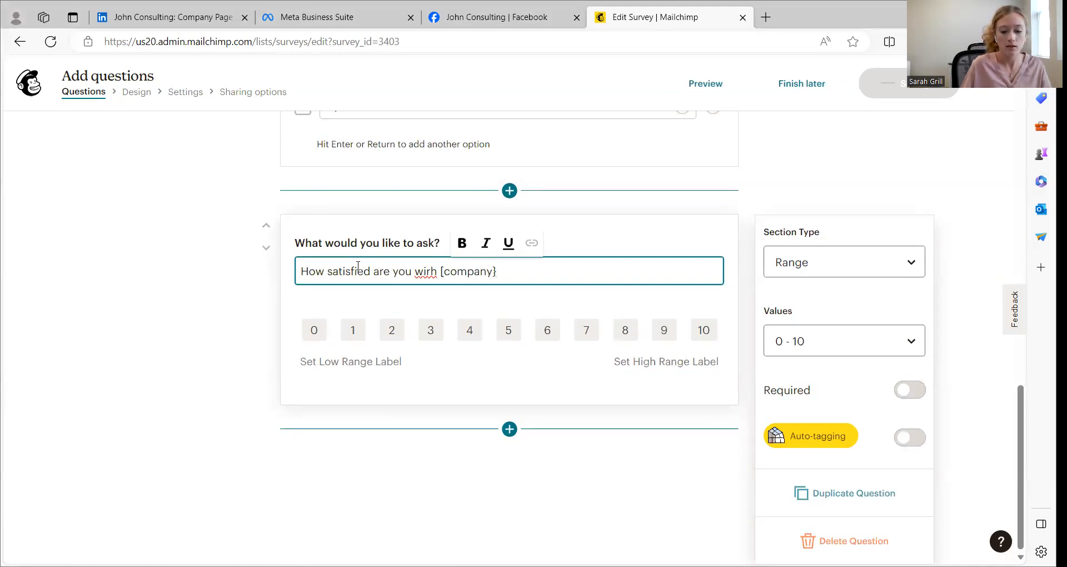
{"action": "left_click", "coordinate": [438, 276]}
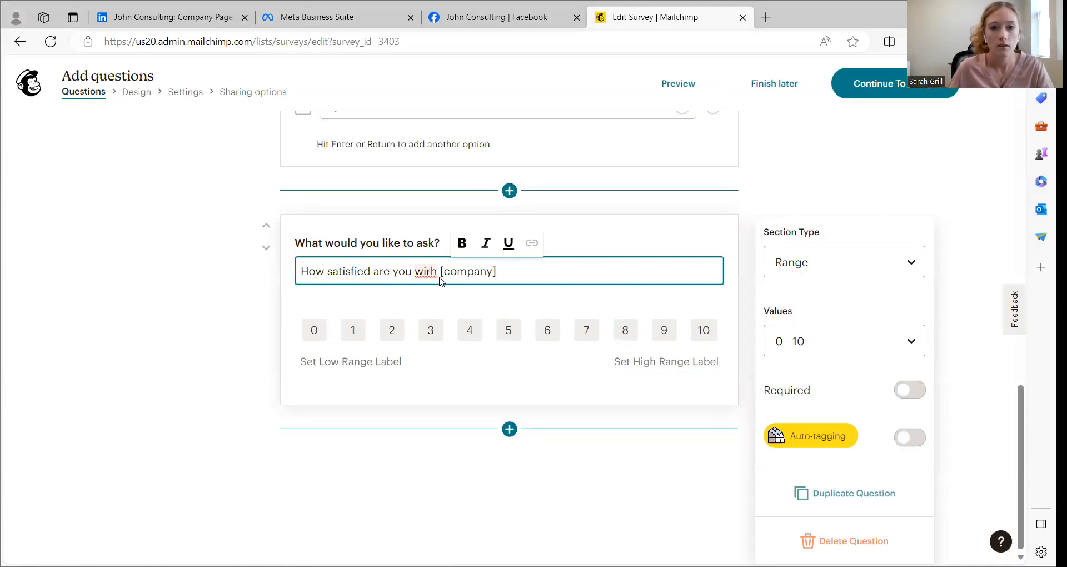
{"action": "key", "text": "Left"}
{"action": "key", "text": "BackSpace"}
{"action": "type", "text": "t"}
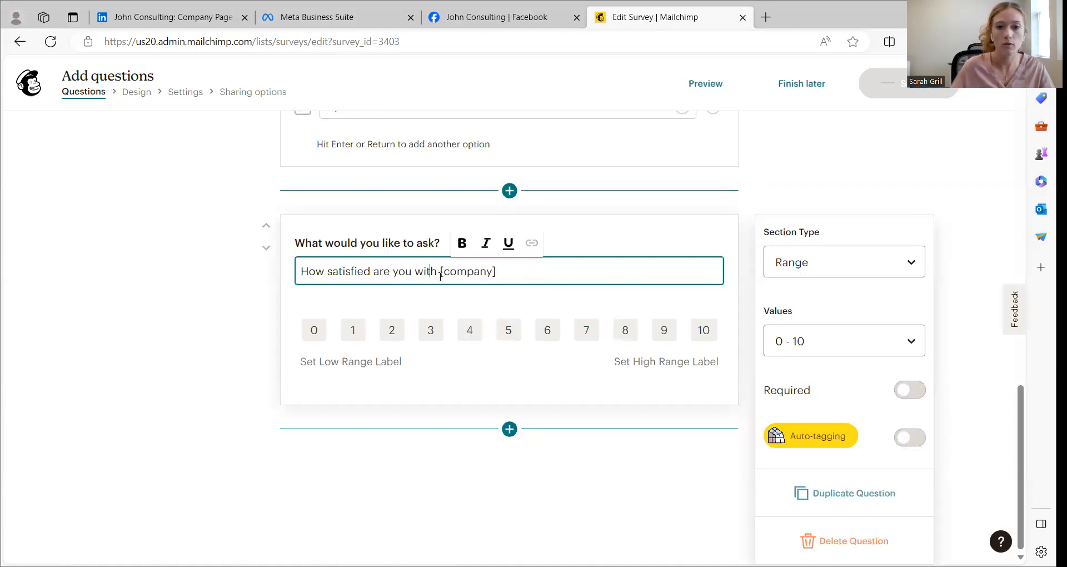
Label the low end of the range "Very unsatisfied" and the high end "Very satisfied"
{"action": "left_click", "coordinate": [371, 362]}
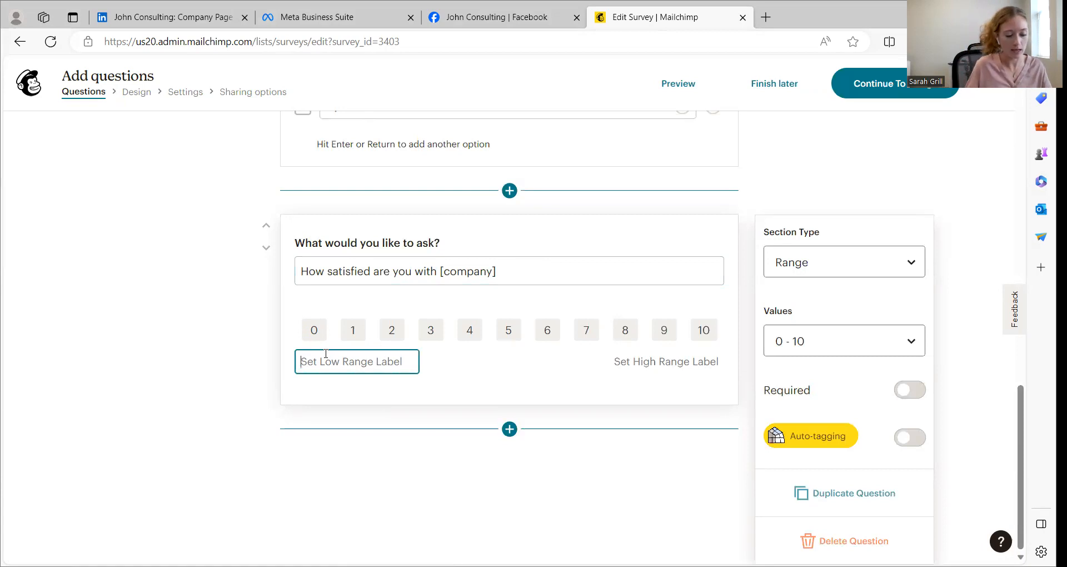
{"action": "type", "text": "Very unsatisfied"}
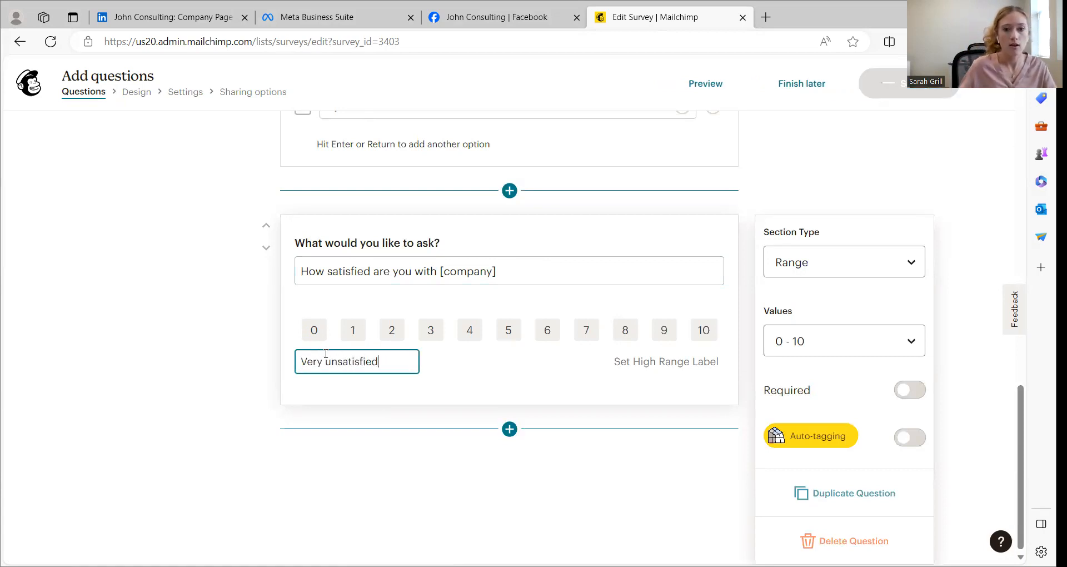
{"action": "left_click", "coordinate": [639, 358]}
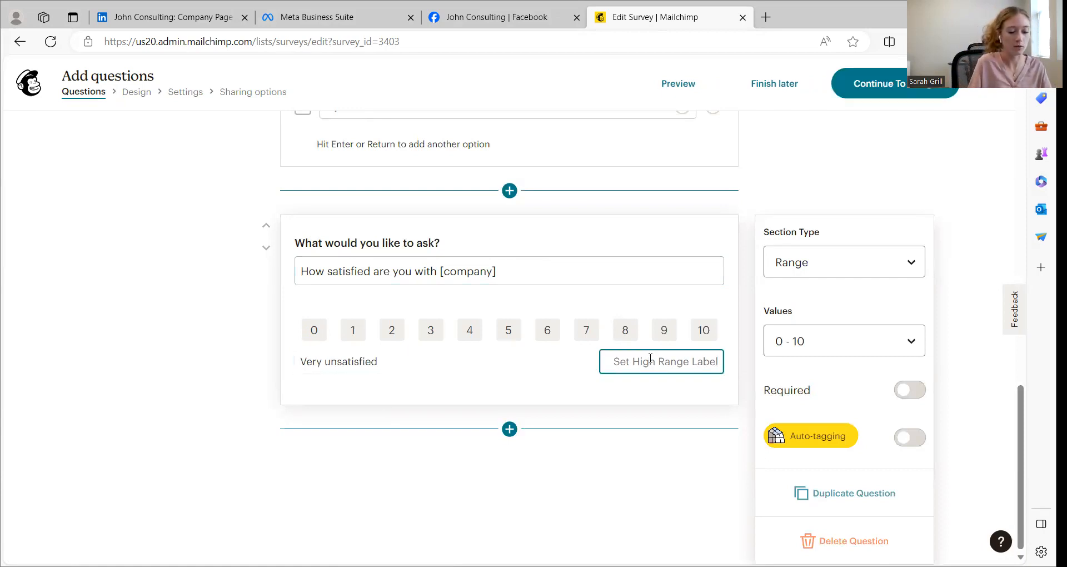
{"action": "type", "text": "Very satisfied"}
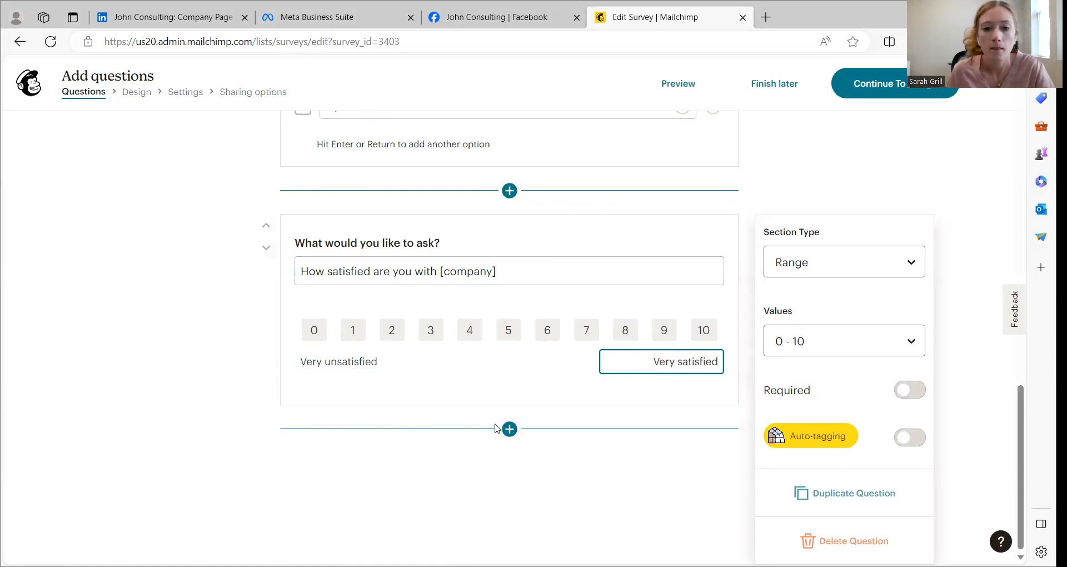
Add an Open Text question below the Range question with the question text "Feedback?"
{"action": "left_click", "coordinate": [510, 429]}
{"action": "scroll", "coordinate": [524, 333], "scroll_direction": "down", "scroll_amount": 3}
{"action": "scroll", "coordinate": [527, 334], "scroll_direction": "up", "scroll_amount": 1}
{"action": "left_click", "coordinate": [452, 289]}
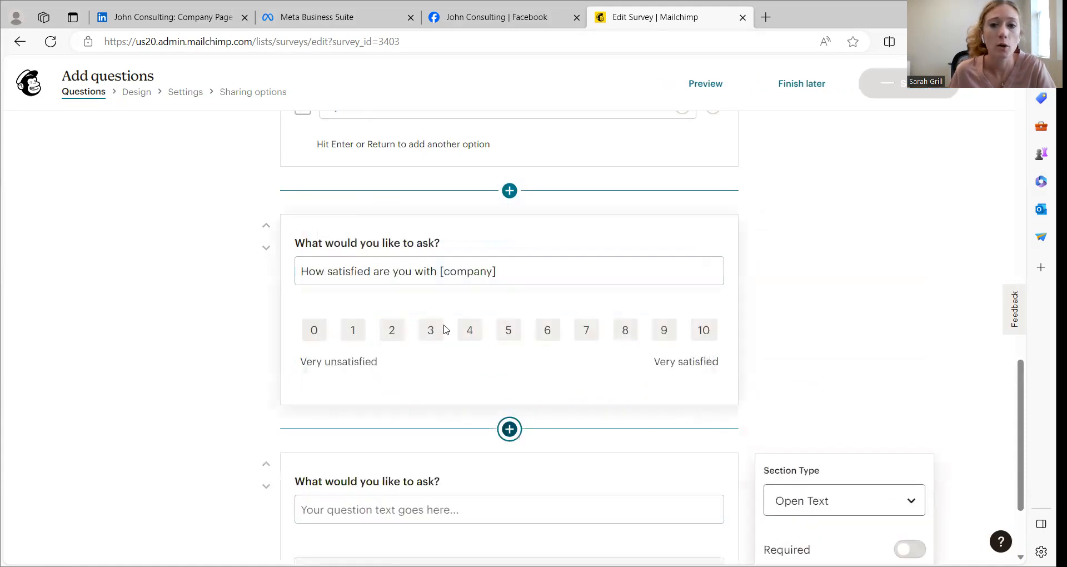
{"action": "left_click", "coordinate": [452, 374]}
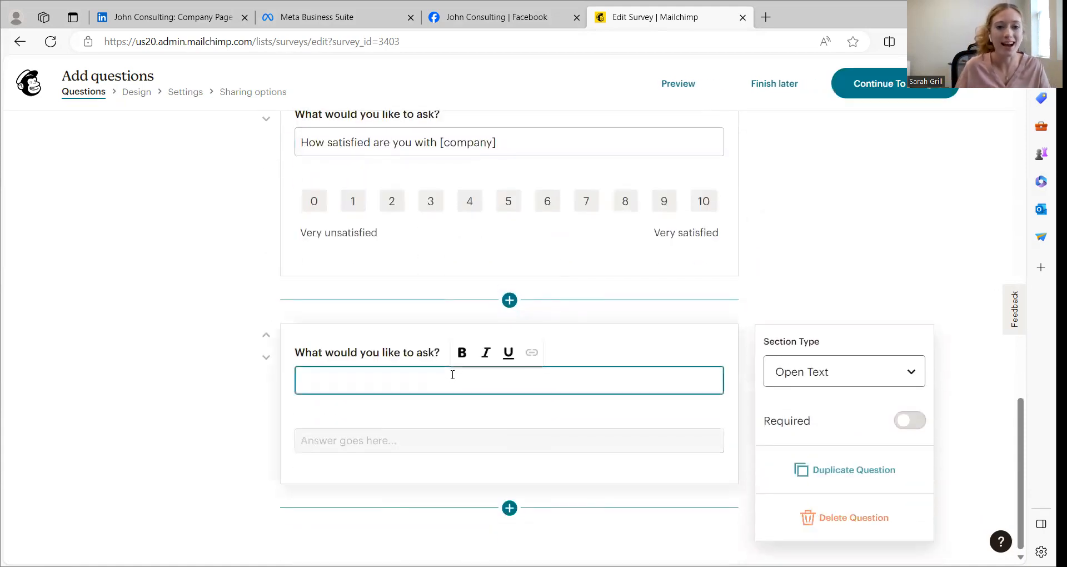
{"action": "type", "text": "Feedbac"}
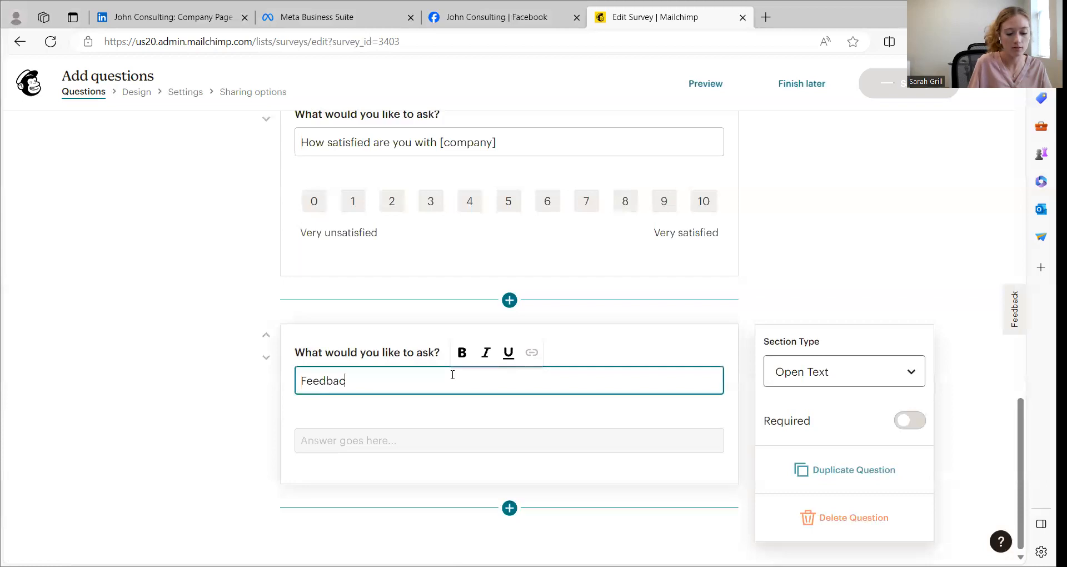
{"action": "type", "text": "k"}
{"action": "key", "text": "BackSpace"}
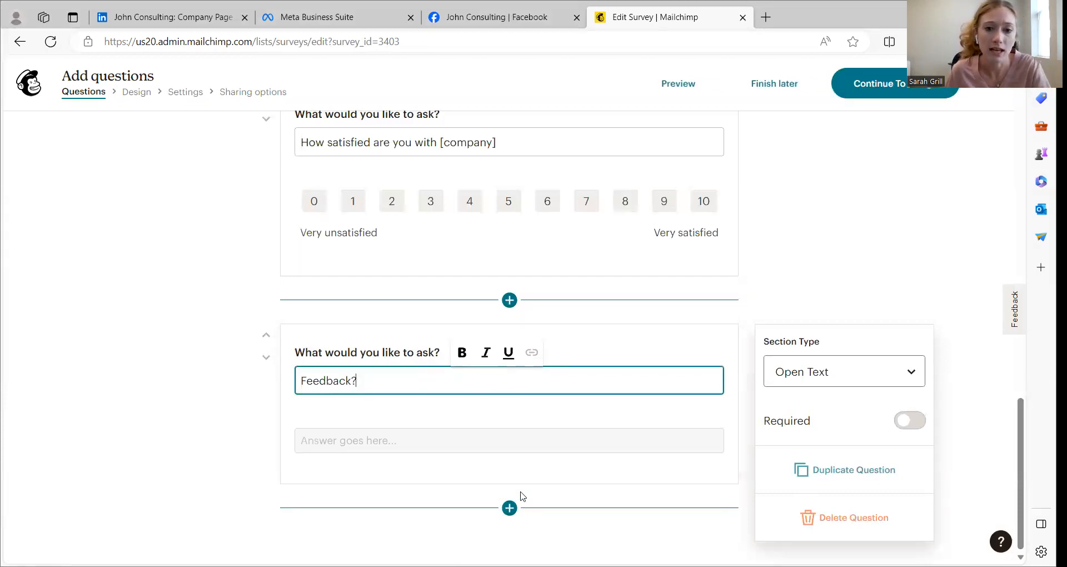
Add an Email question below the "Feedback?" question
{"action": "left_click", "coordinate": [509, 508]}
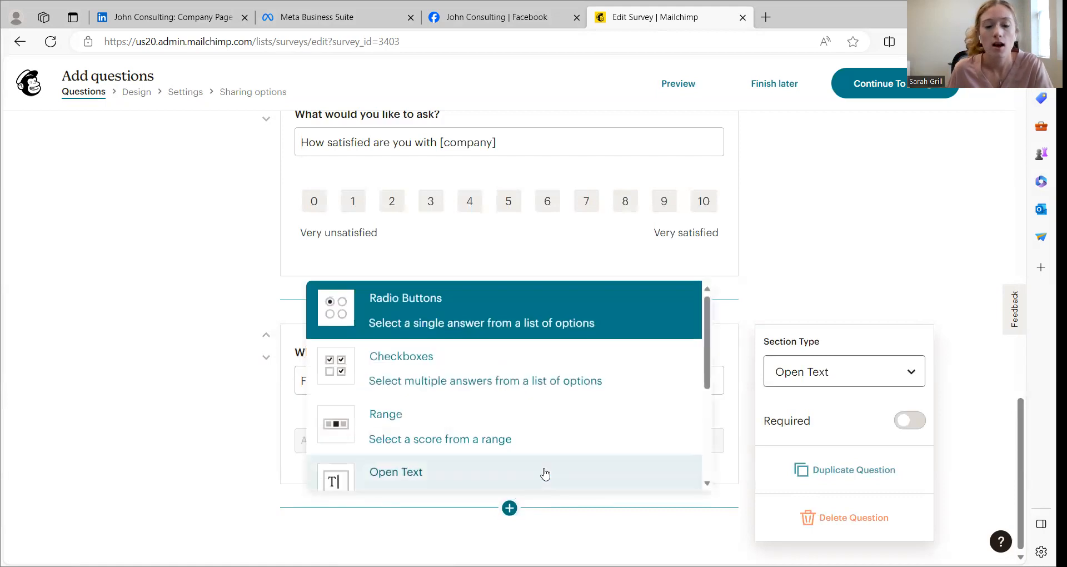
{"action": "scroll", "coordinate": [507, 393], "scroll_direction": "down", "scroll_amount": 2}
{"action": "scroll", "coordinate": [506, 394], "scroll_direction": "down", "scroll_amount": 2}
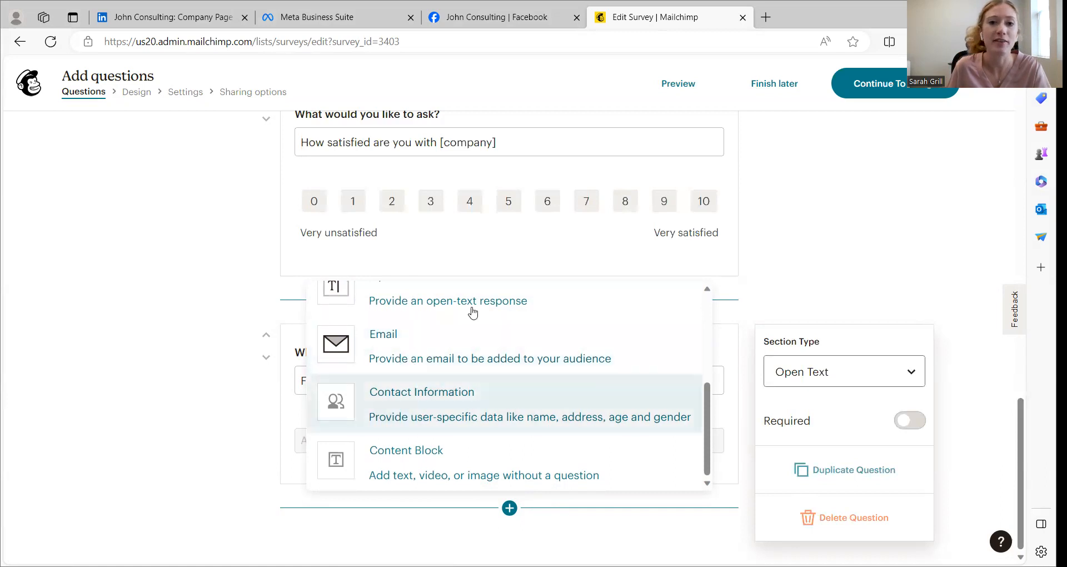
{"action": "left_click", "coordinate": [417, 347]}
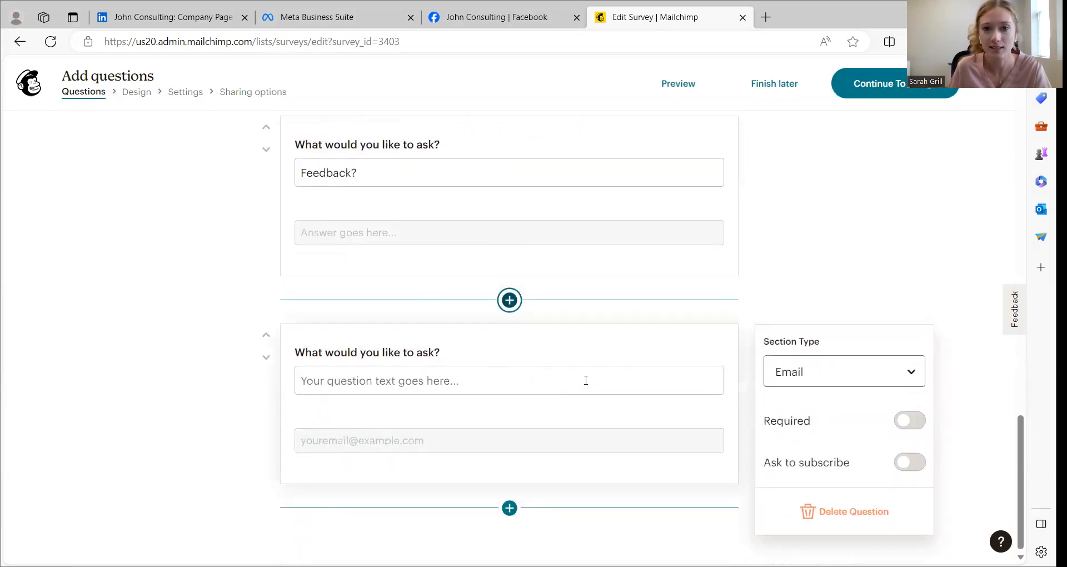
Add a Content Block section below the Email question
{"action": "left_click", "coordinate": [509, 507]}
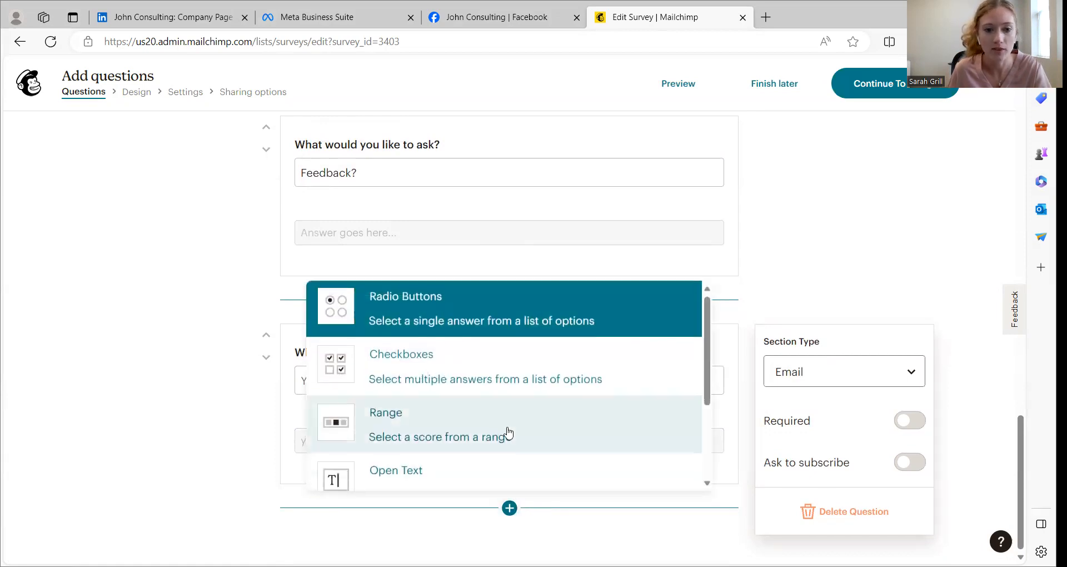
{"action": "scroll", "coordinate": [507, 431], "scroll_direction": "down", "scroll_amount": 3}
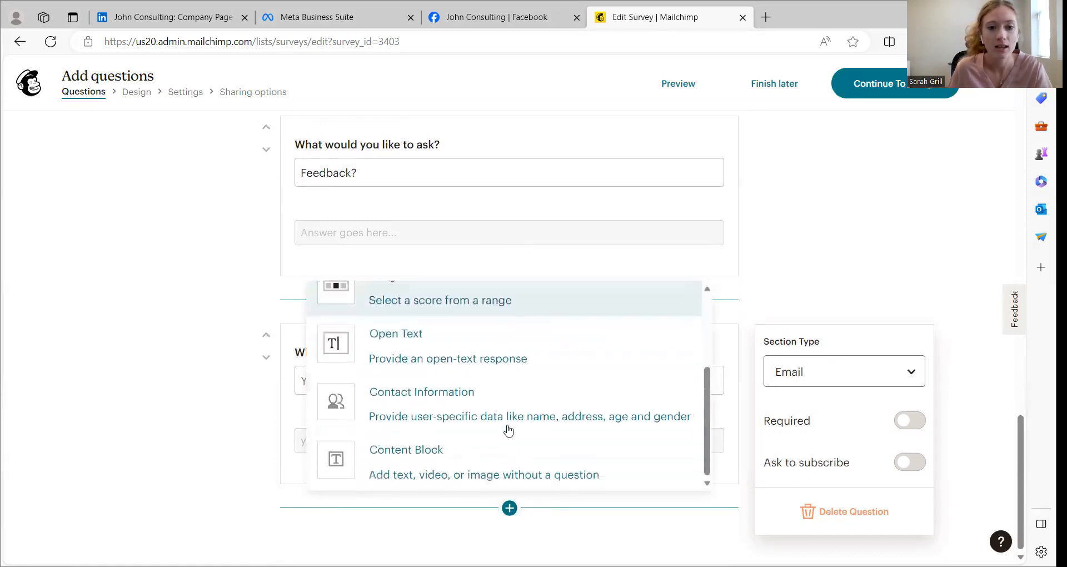
{"action": "left_click", "coordinate": [451, 471]}
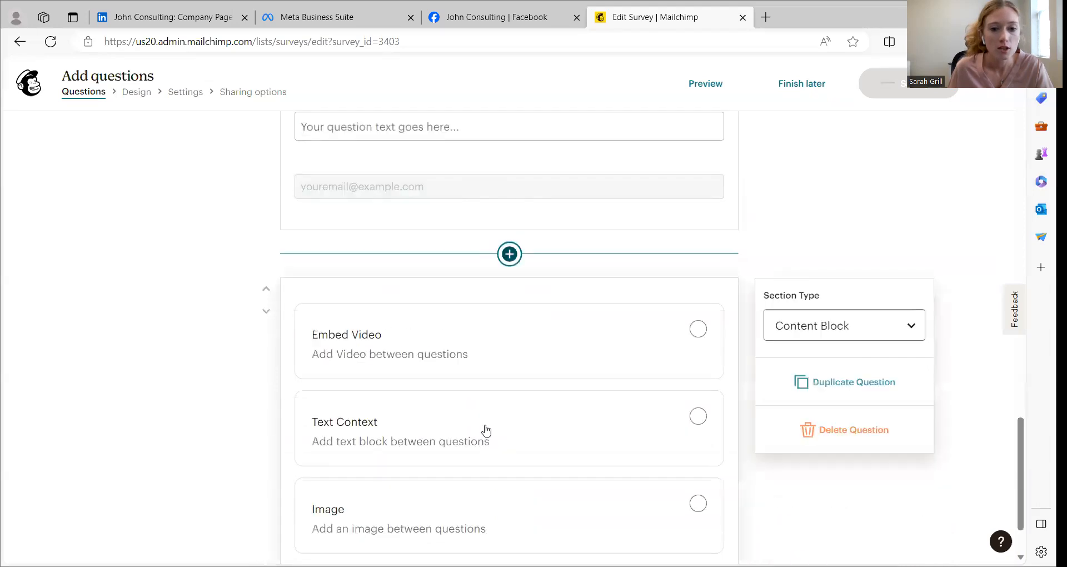
{"action": "scroll", "coordinate": [478, 399], "scroll_direction": "down", "scroll_amount": 1}
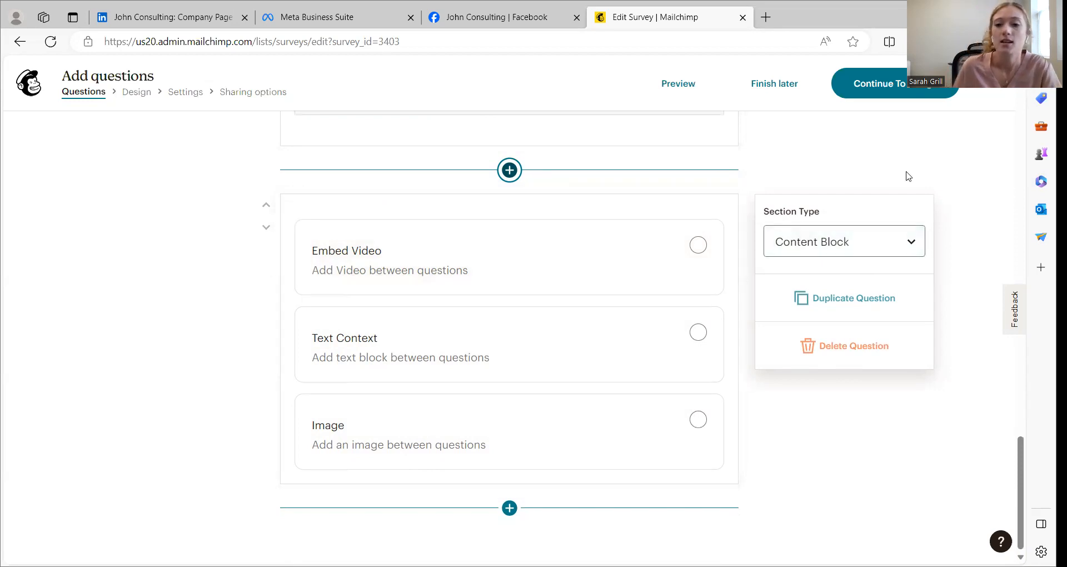
Try making the First Name question required
{"action": "scroll", "coordinate": [697, 310], "scroll_direction": "up", "scroll_amount": 10}
{"action": "scroll", "coordinate": [767, 323], "scroll_direction": "up", "scroll_amount": 10}
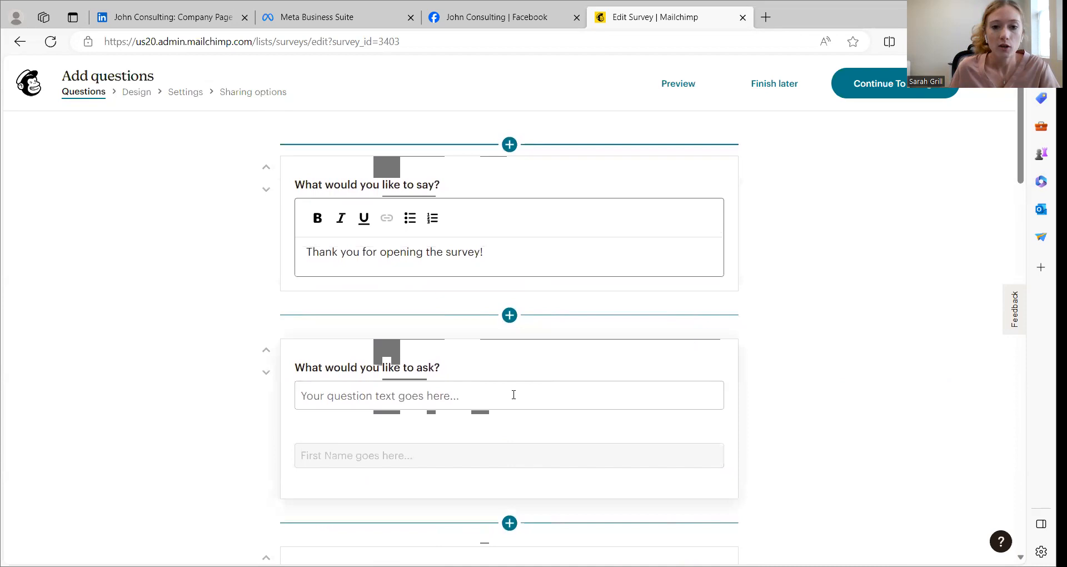
{"action": "left_click", "coordinate": [515, 360]}
{"action": "scroll", "coordinate": [878, 324], "scroll_direction": "down", "scroll_amount": 3}
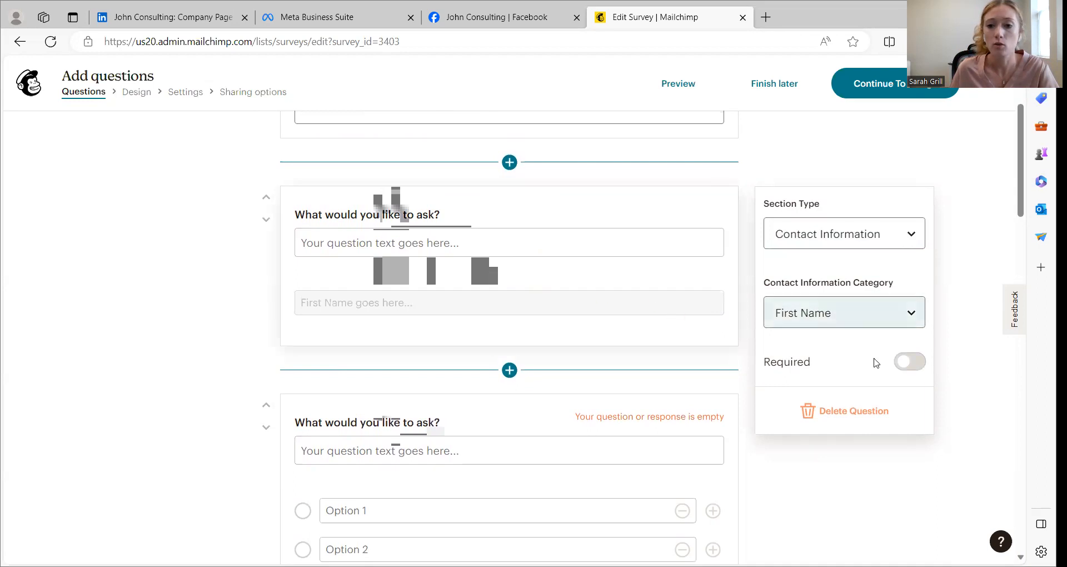
{"action": "left_click", "coordinate": [911, 364]}
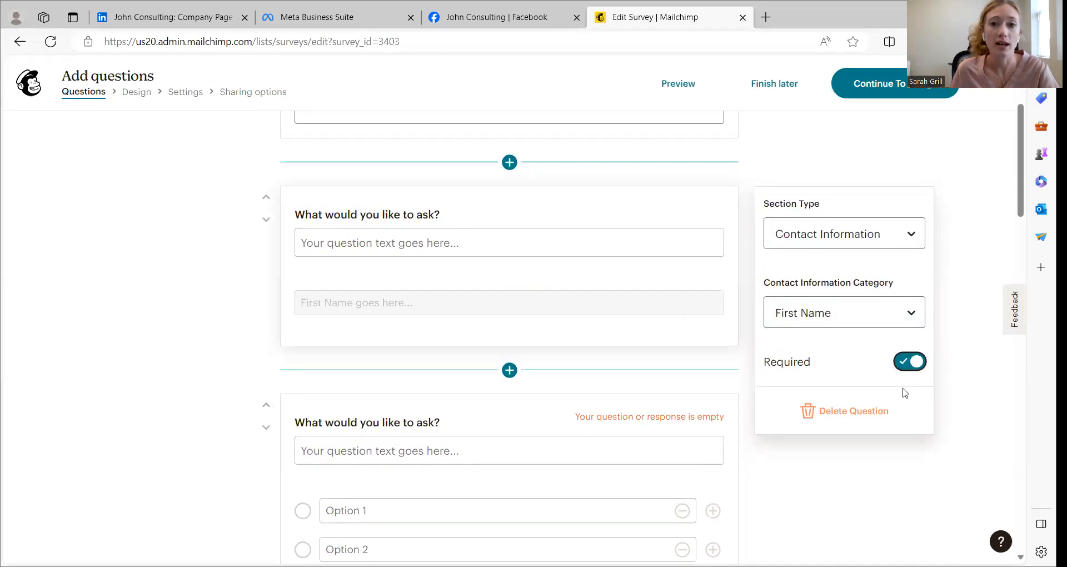
{"action": "left_click", "coordinate": [909, 361]}
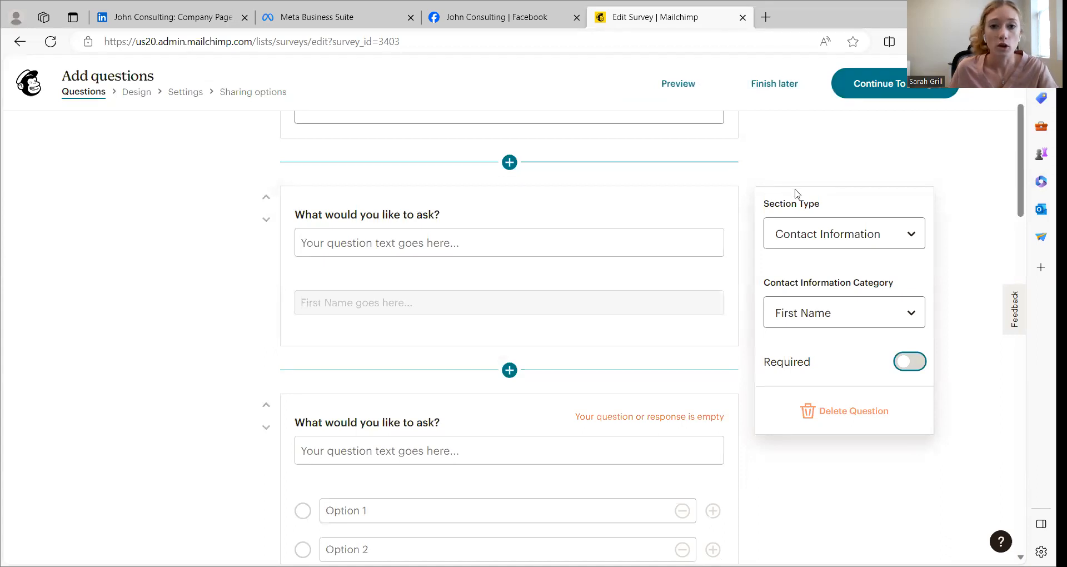
Preview the survey from the introduction to the email field and test the satisfaction scale with a rating of 7
{"action": "scroll", "coordinate": [941, 176], "scroll_direction": "up", "scroll_amount": 3}
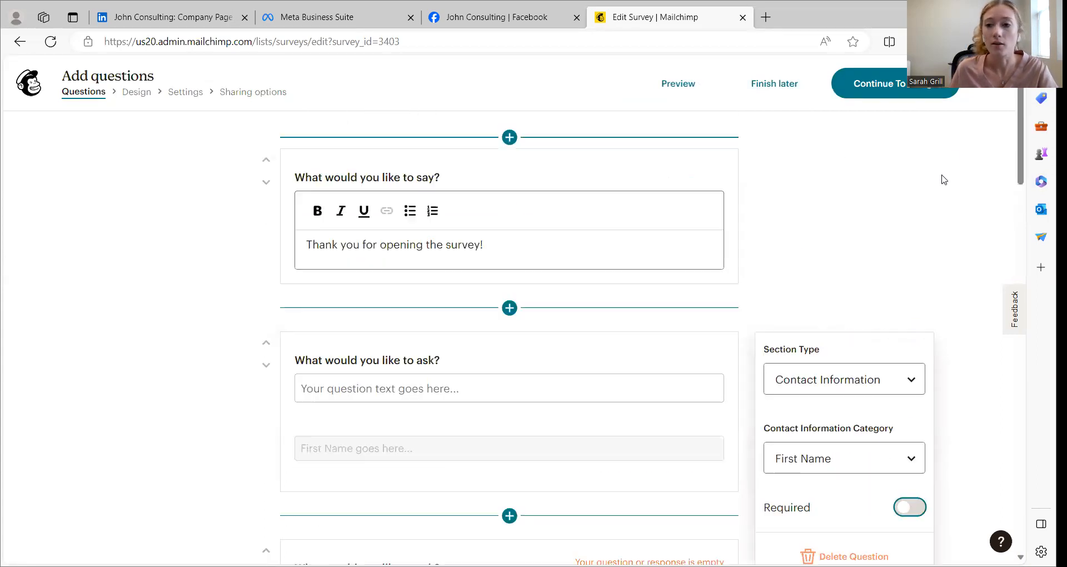
{"action": "left_click", "coordinate": [687, 83]}
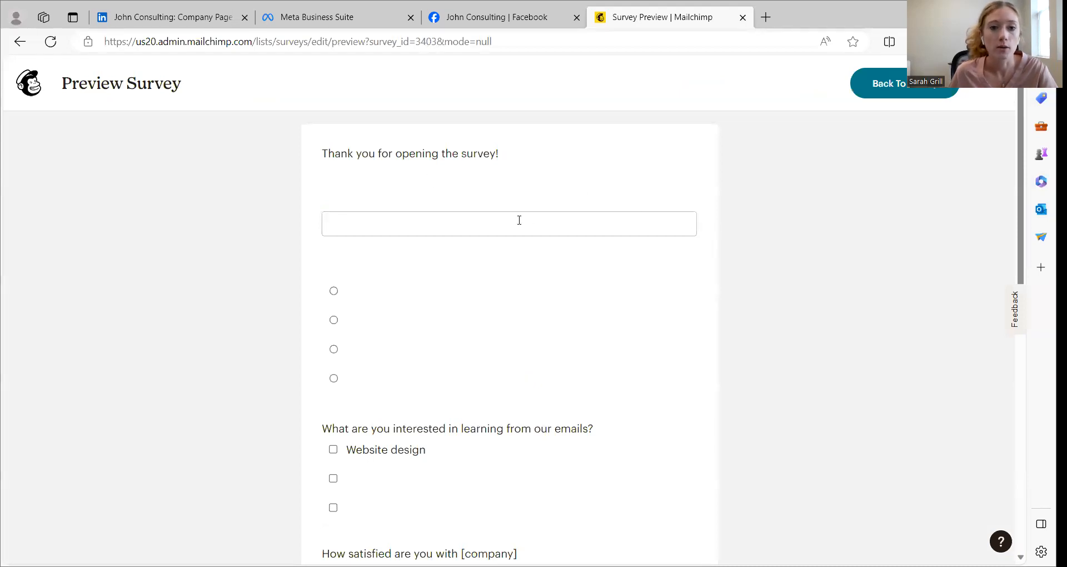
{"action": "scroll", "coordinate": [441, 222], "scroll_direction": "down", "scroll_amount": 7}
{"action": "scroll", "coordinate": [572, 243], "scroll_direction": "up", "scroll_amount": 7}
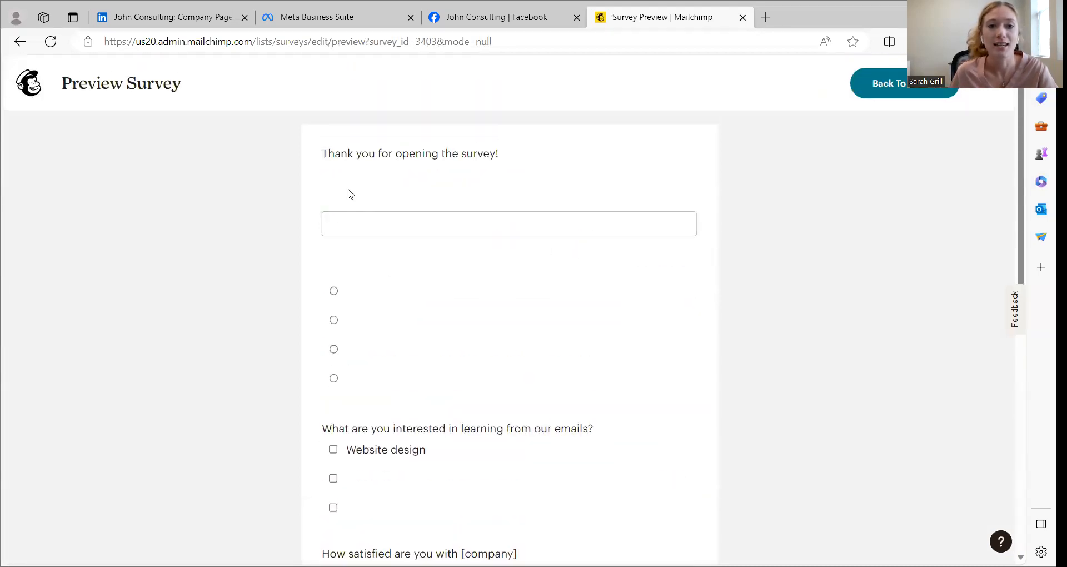
{"action": "scroll", "coordinate": [547, 258], "scroll_direction": "down", "scroll_amount": 7}
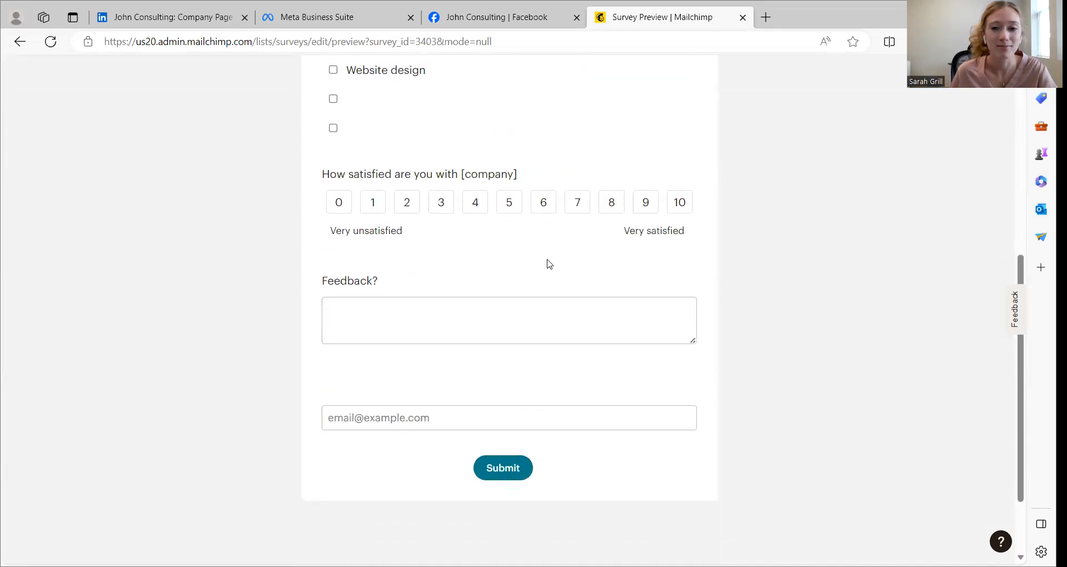
{"action": "scroll", "coordinate": [554, 273], "scroll_direction": "down", "scroll_amount": 2}
{"action": "scroll", "coordinate": [557, 278], "scroll_direction": "up", "scroll_amount": 3}
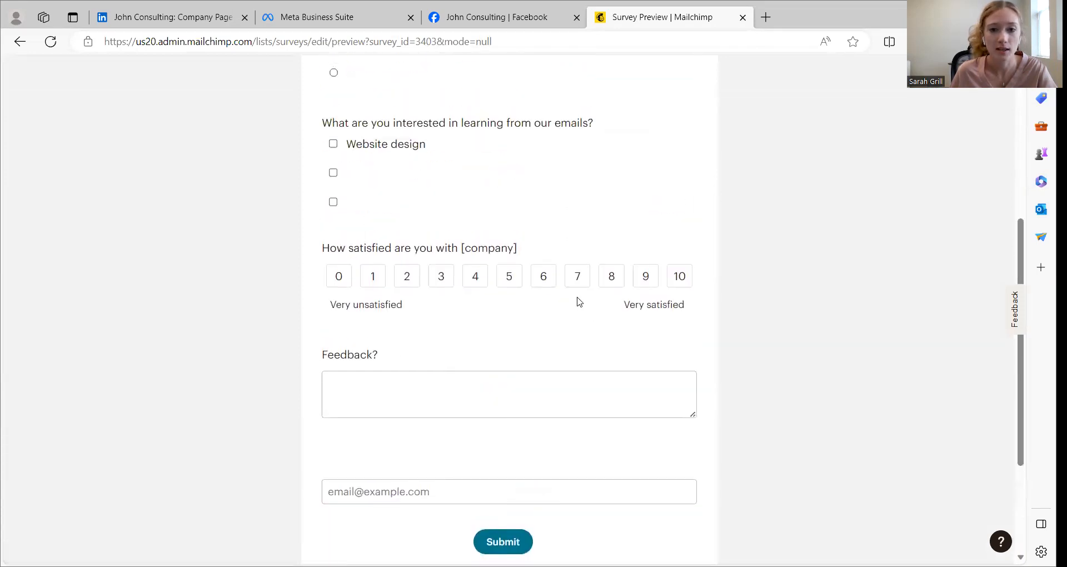
{"action": "left_click", "coordinate": [634, 277]}
{"action": "left_click", "coordinate": [576, 277]}
{"action": "scroll", "coordinate": [876, 231], "scroll_direction": "up", "scroll_amount": 5}
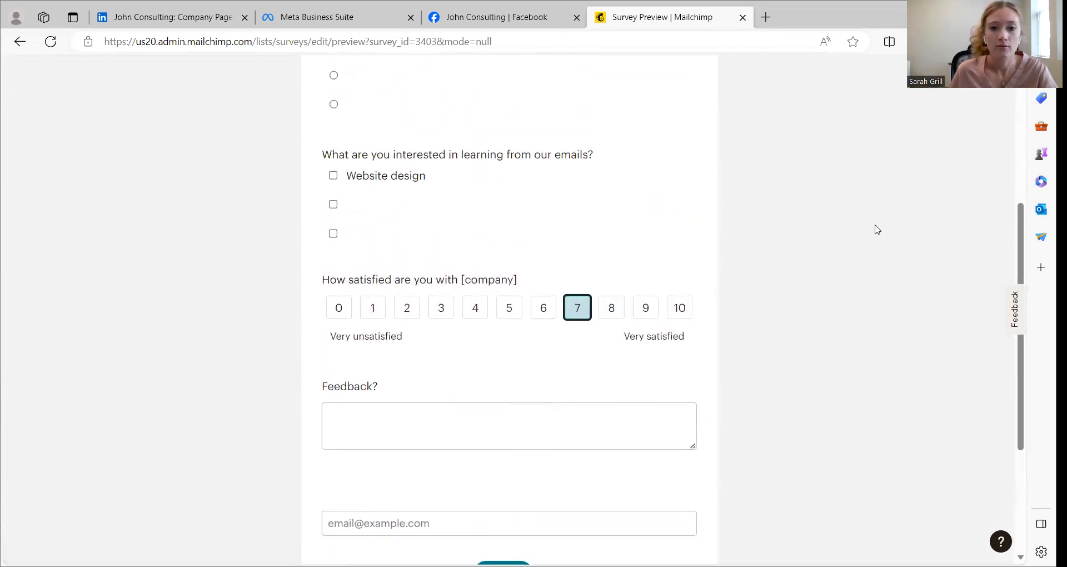
Leave the survey preview and reopen the survey's questions for editing
{"action": "left_click", "coordinate": [951, 95]}
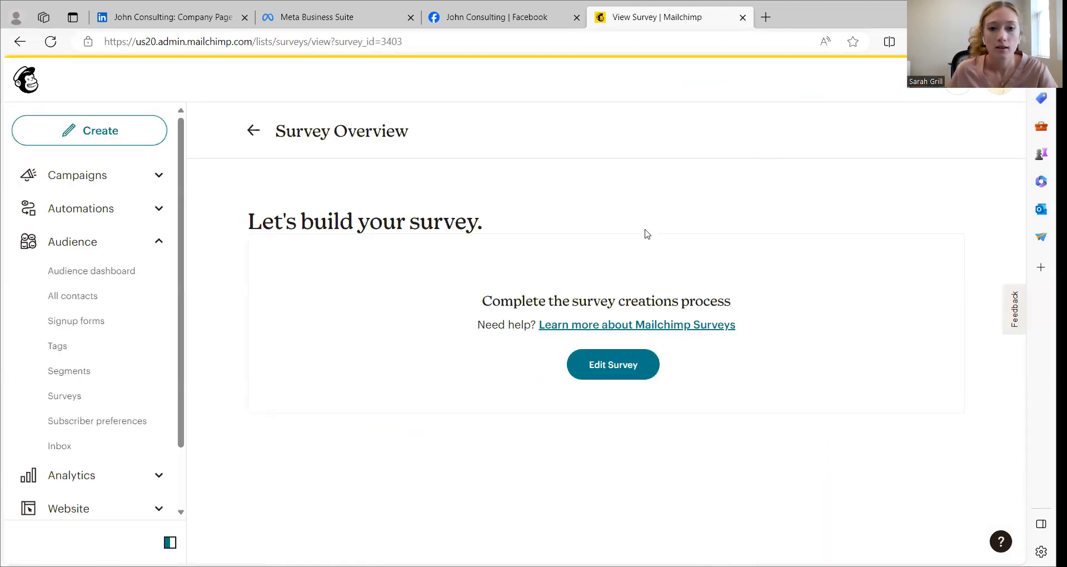
{"action": "left_click", "coordinate": [614, 367]}
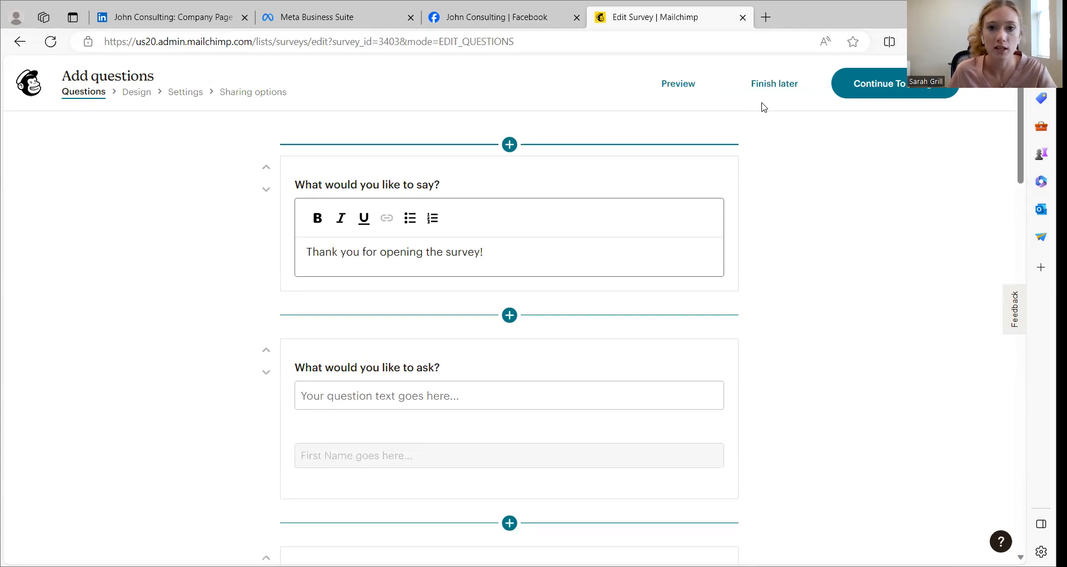
Continue to the survey's design stage and turn off the Mailchimp badge in the branding options
{"action": "left_click", "coordinate": [915, 95]}
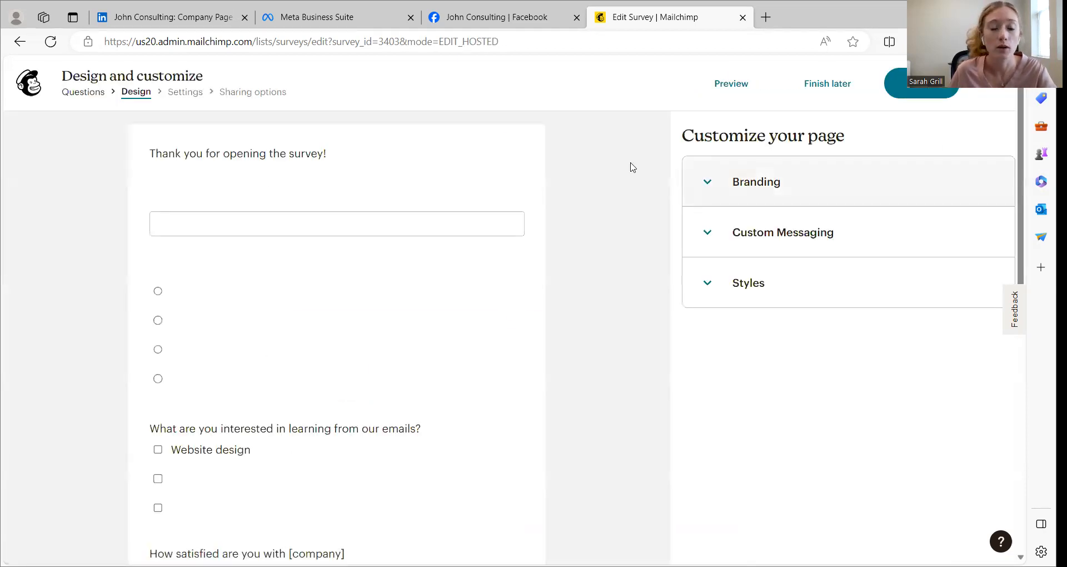
{"action": "left_click", "coordinate": [790, 186]}
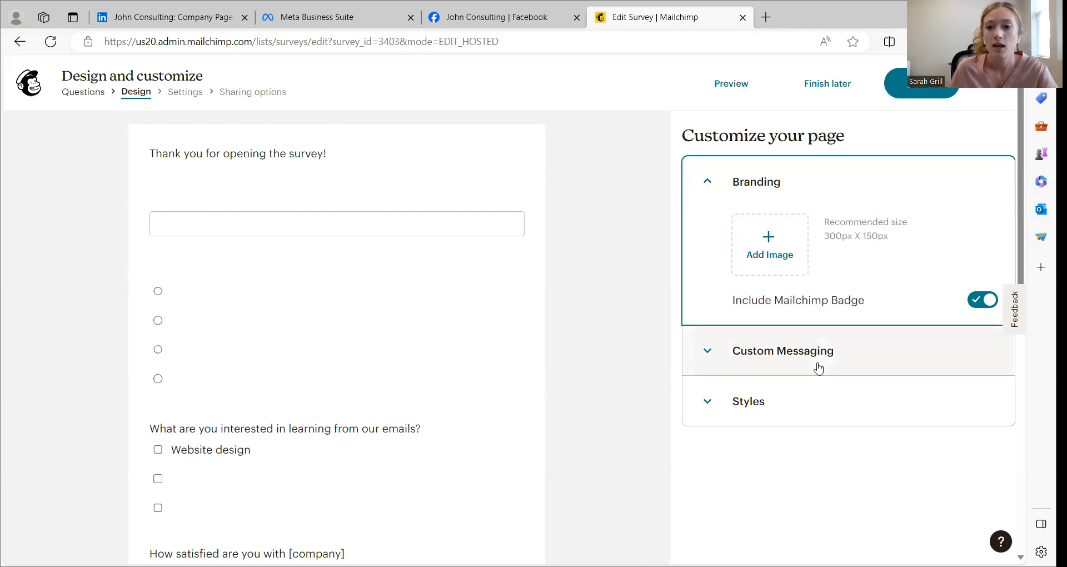
{"action": "left_click", "coordinate": [984, 303]}
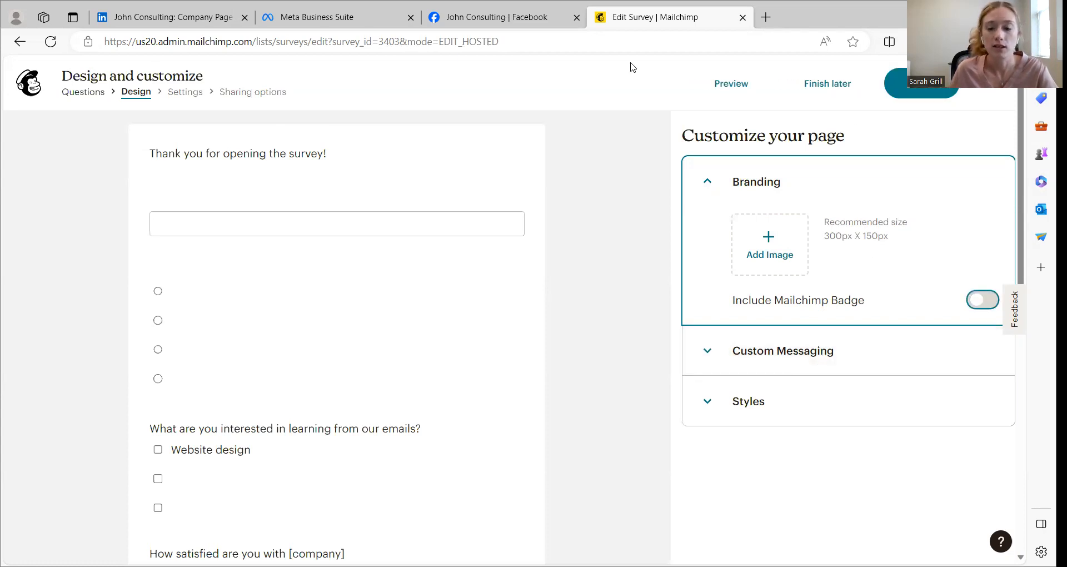
Add the survey title "Satisfaction Survey" in the custom messaging options
{"action": "scroll", "coordinate": [900, 278], "scroll_direction": "down", "scroll_amount": 3}
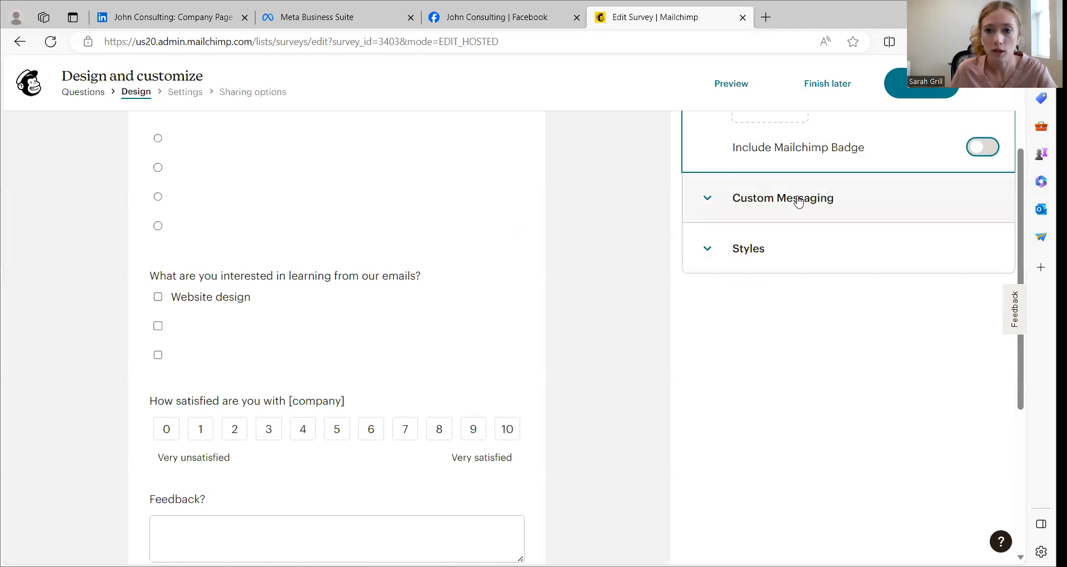
{"action": "left_click", "coordinate": [789, 197]}
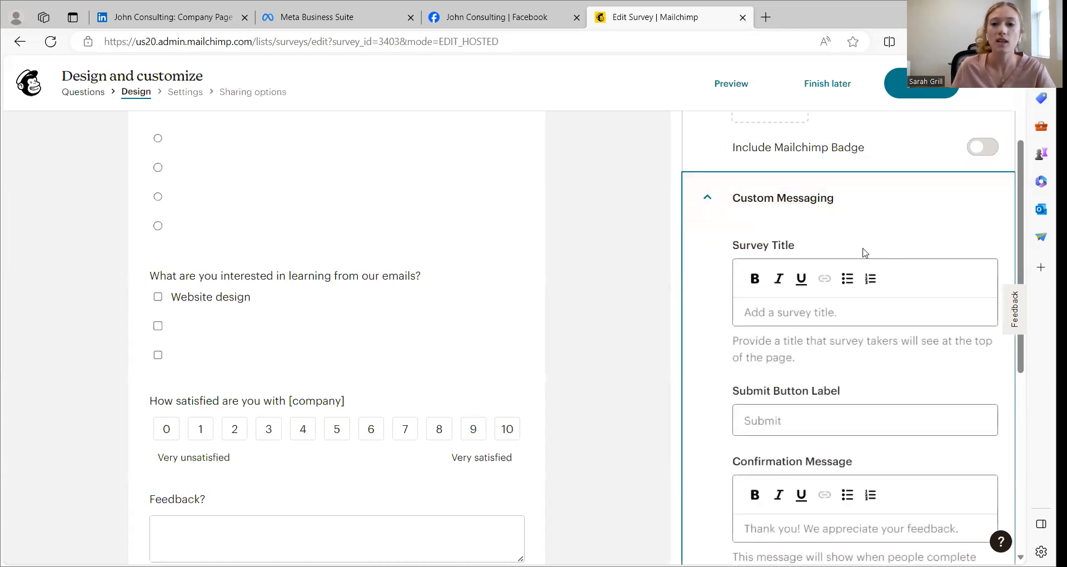
{"action": "scroll", "coordinate": [855, 256], "scroll_direction": "down", "scroll_amount": 1}
{"action": "left_click", "coordinate": [809, 238]}
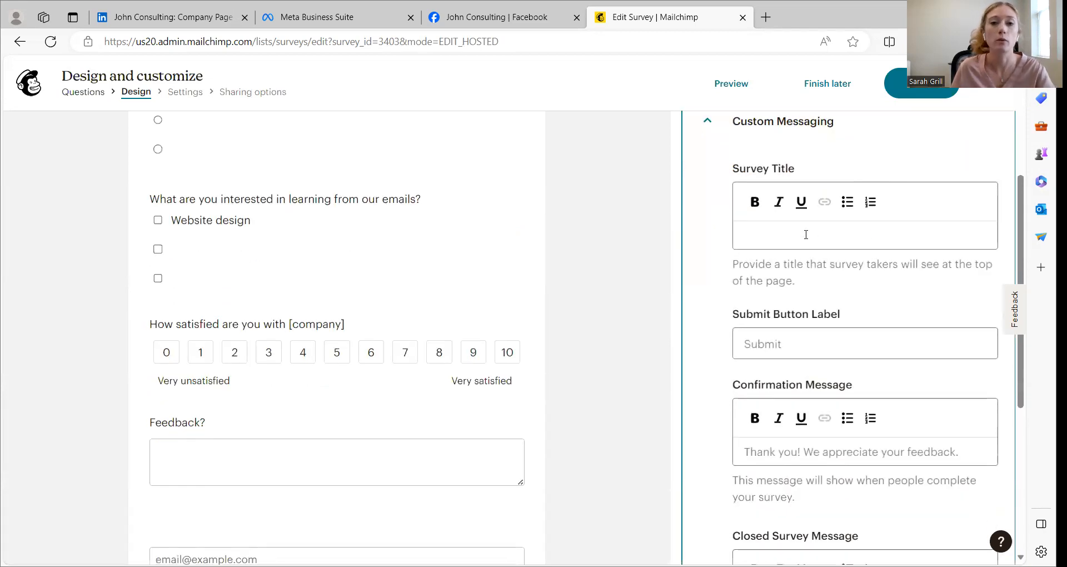
{"action": "type", "text": "Satisfactionh"}
{"action": "key", "text": "BackSpace"}
{"action": "key", "text": "BackSpace"}
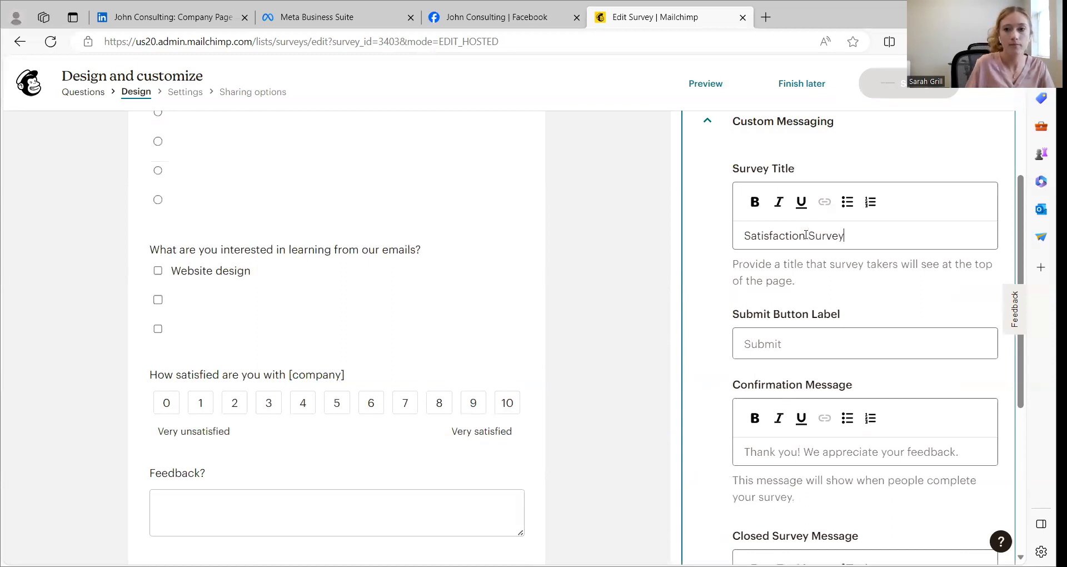
Review the submit button label and the confirmation, closed survey and required response messages against the survey form
{"action": "scroll", "coordinate": [548, 357], "scroll_direction": "down", "scroll_amount": 5}
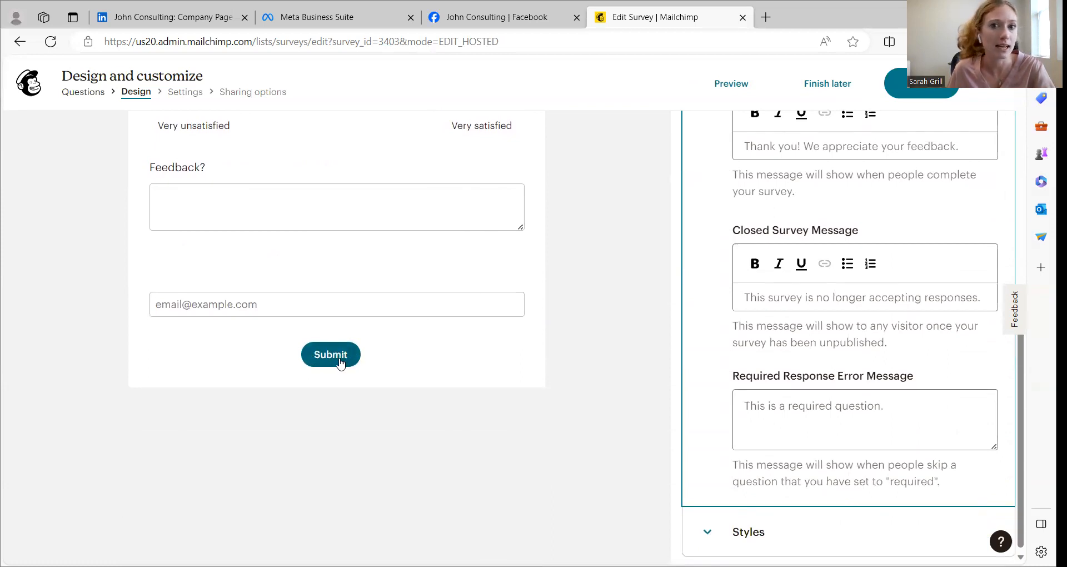
{"action": "scroll", "coordinate": [882, 201], "scroll_direction": "up", "scroll_amount": 4}
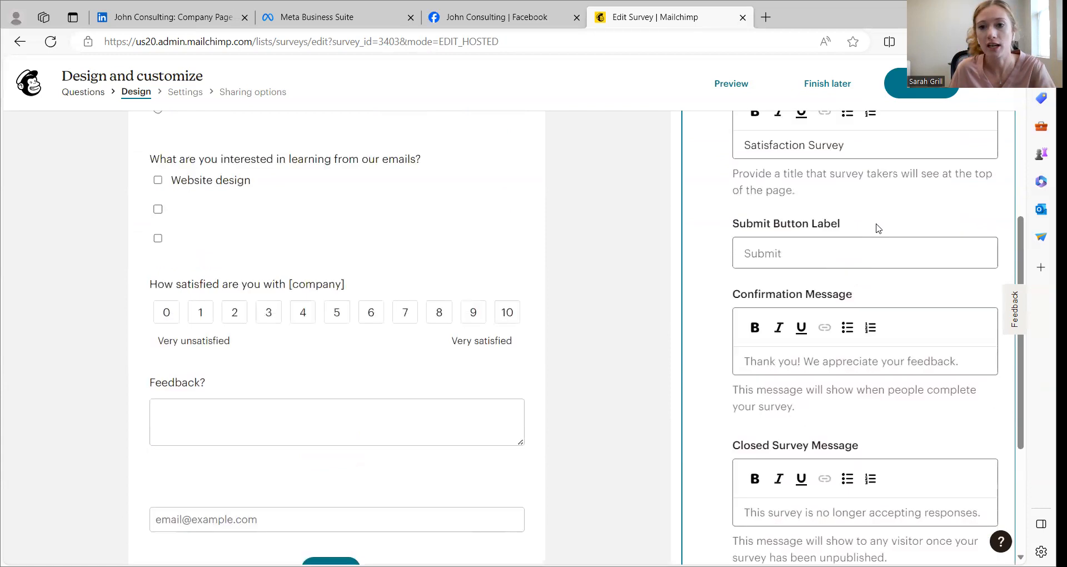
{"action": "left_click", "coordinate": [800, 272]}
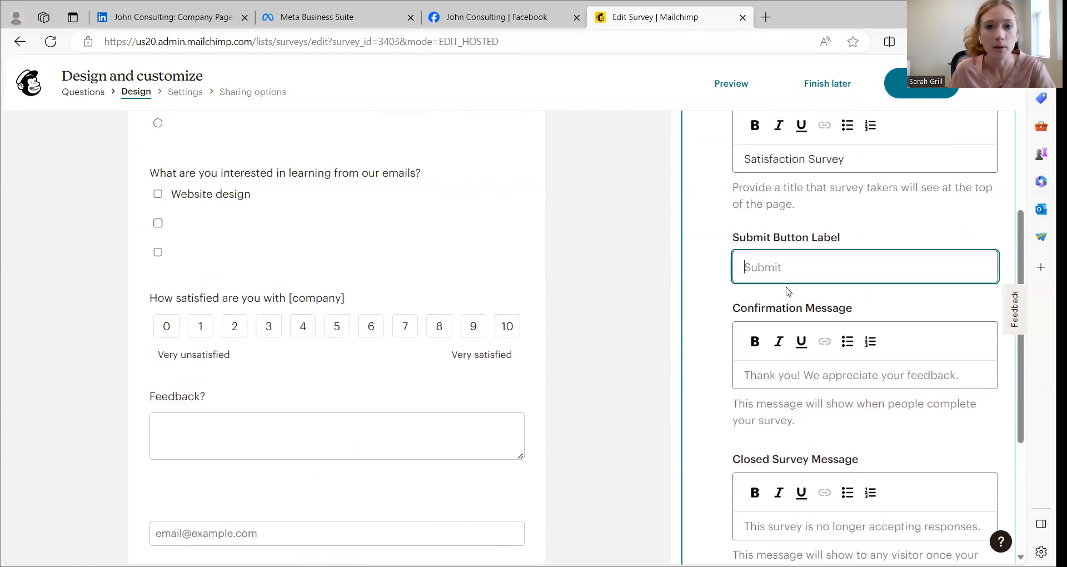
{"action": "scroll", "coordinate": [800, 278], "scroll_direction": "down", "scroll_amount": 3}
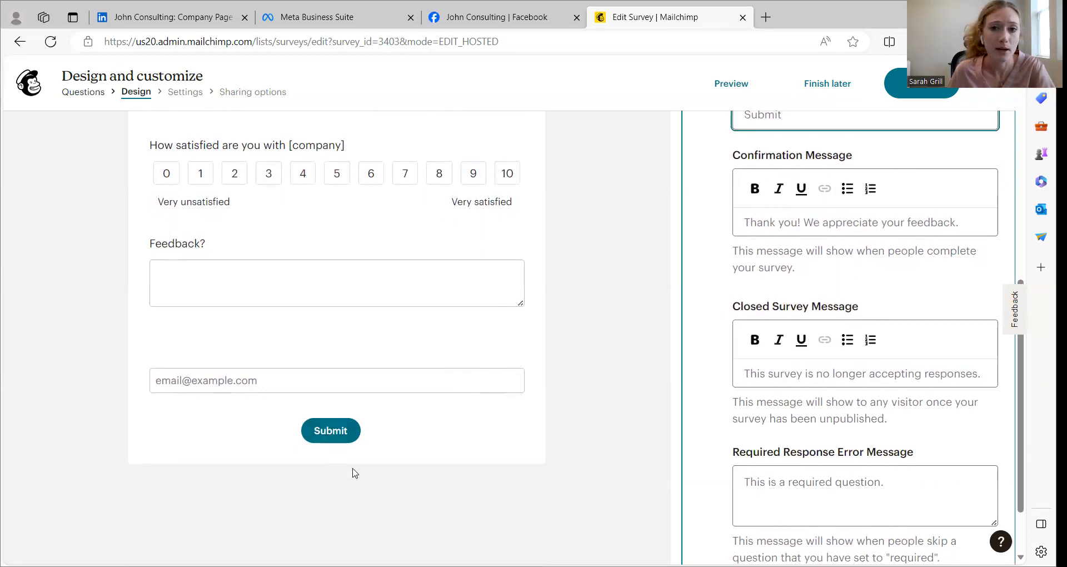
{"action": "scroll", "coordinate": [885, 312], "scroll_direction": "down", "scroll_amount": 2}
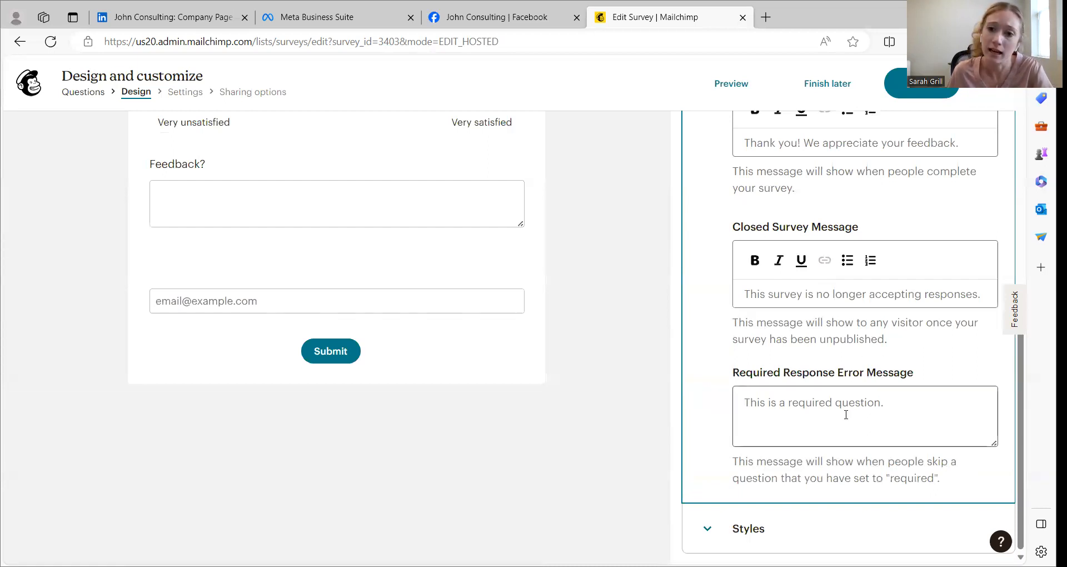
Change the survey's button color to green #50984B in the style options
{"action": "left_click", "coordinate": [789, 532]}
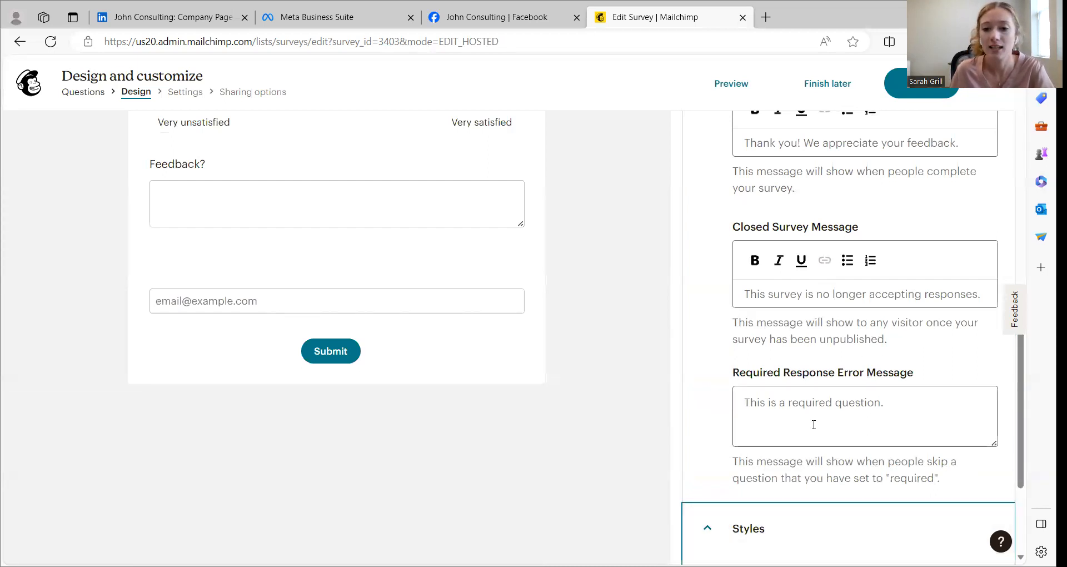
{"action": "scroll", "coordinate": [827, 351], "scroll_direction": "down", "scroll_amount": 3}
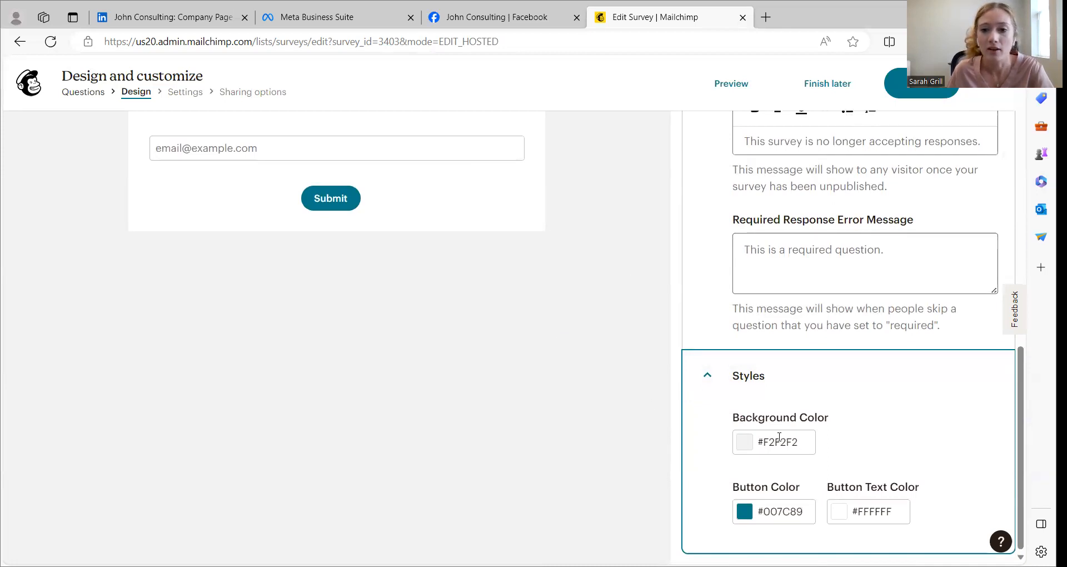
{"action": "scroll", "coordinate": [444, 214], "scroll_direction": "up", "scroll_amount": 4}
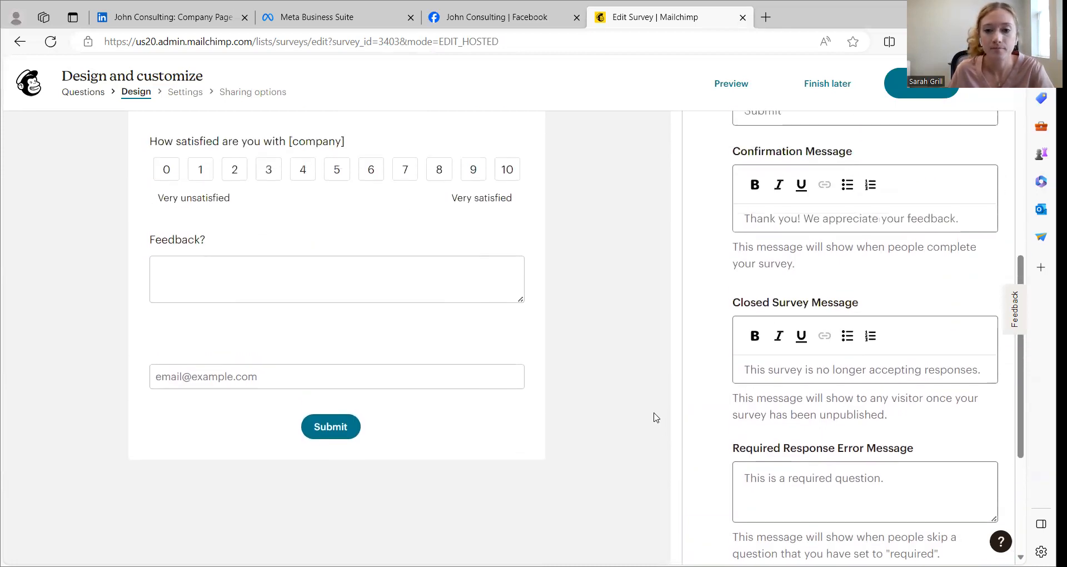
{"action": "scroll", "coordinate": [656, 400], "scroll_direction": "down", "scroll_amount": 5}
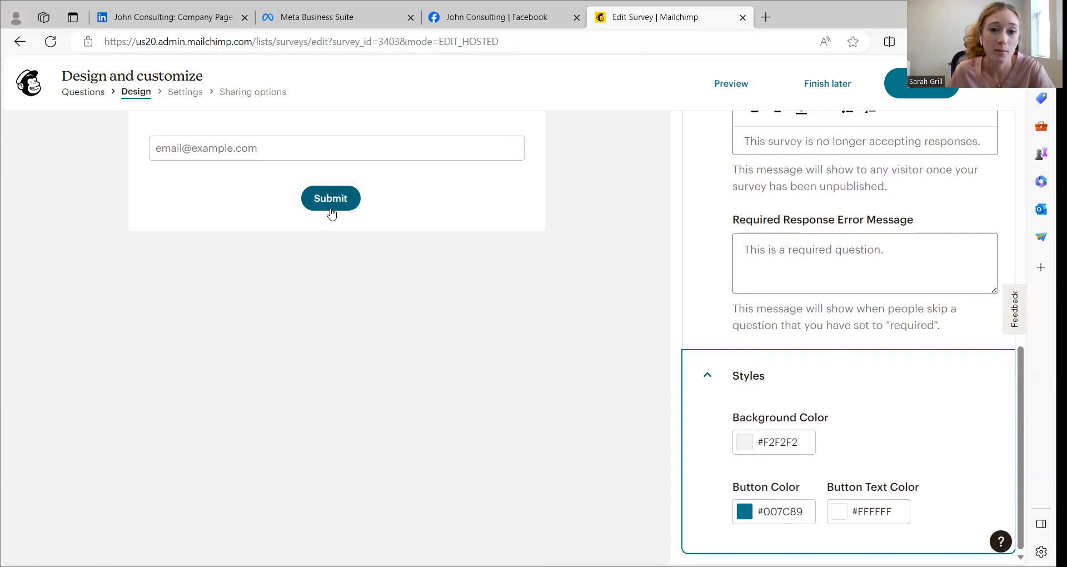
{"action": "left_click", "coordinate": [783, 511]}
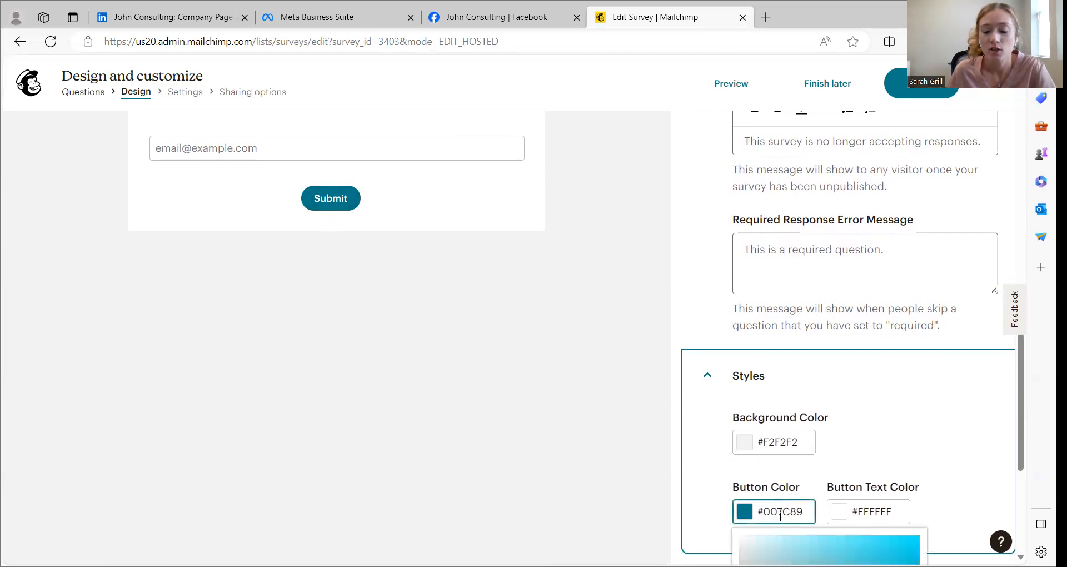
{"action": "scroll", "coordinate": [808, 479], "scroll_direction": "down", "scroll_amount": 4}
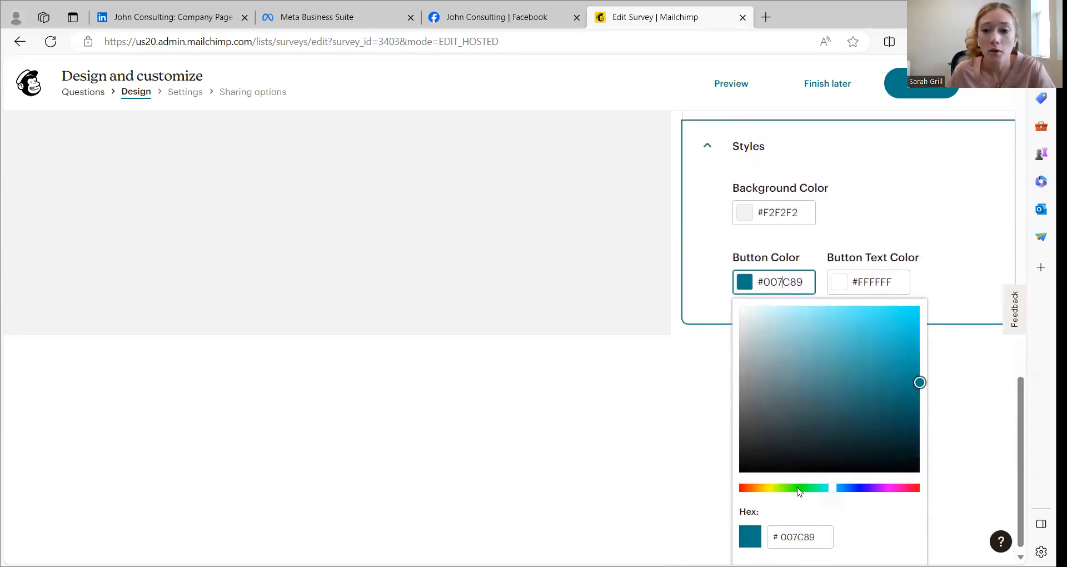
{"action": "left_click", "coordinate": [797, 487]}
{"action": "left_click", "coordinate": [831, 373]}
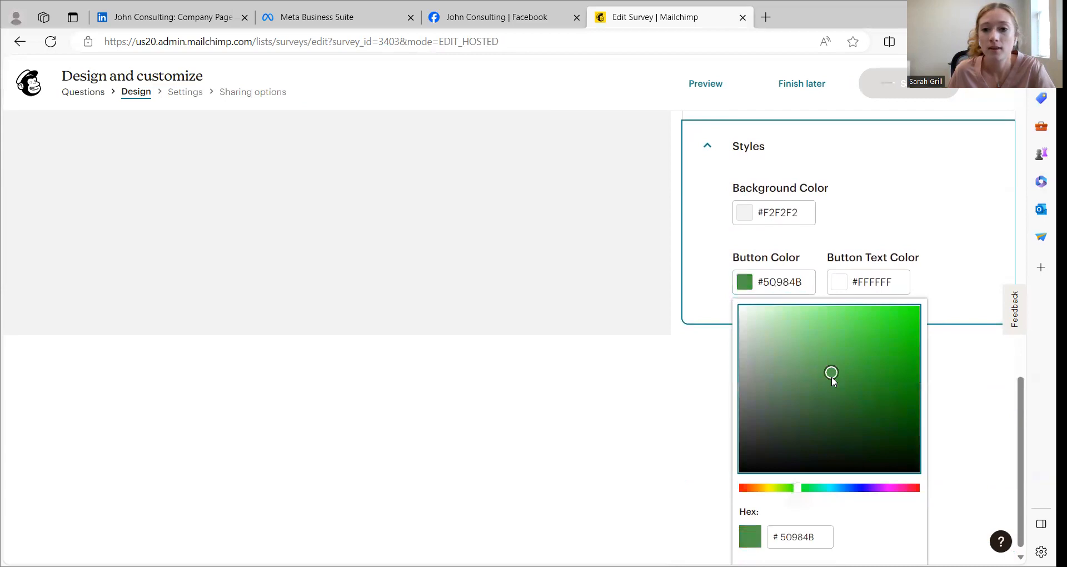
{"action": "left_click", "coordinate": [646, 337]}
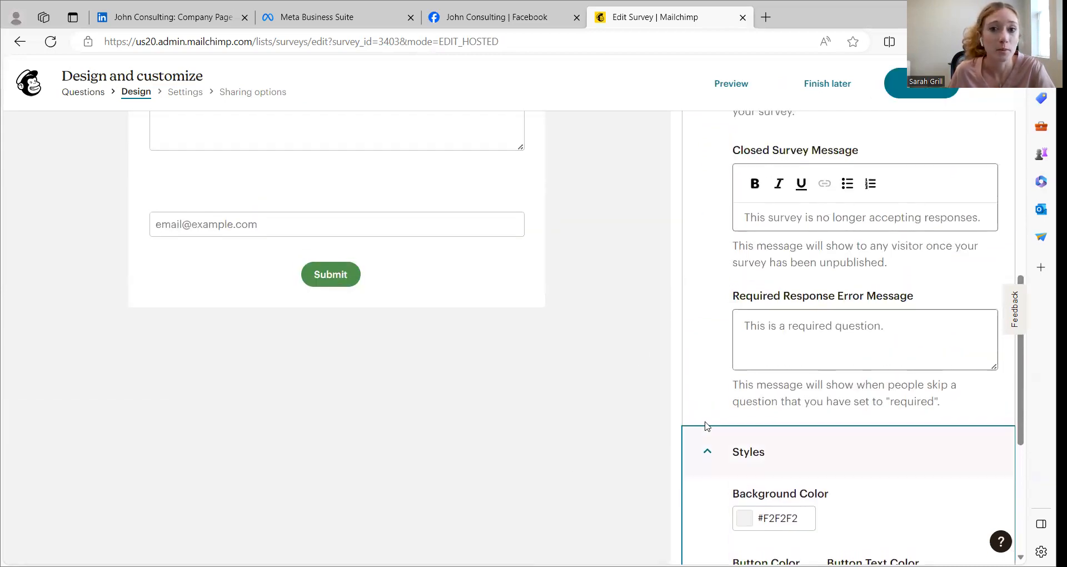
Set the button text color to near-black #1D0404 and check the Submit button on the survey form
{"action": "scroll", "coordinate": [704, 426], "scroll_direction": "down", "scroll_amount": 5}
{"action": "left_click", "coordinate": [857, 281]}
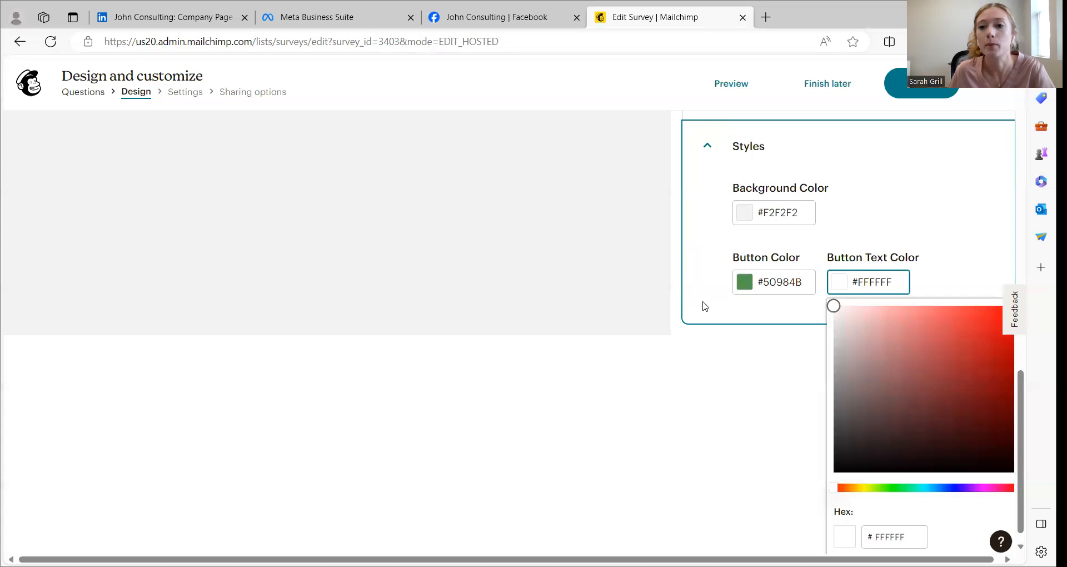
{"action": "scroll", "coordinate": [556, 295], "scroll_direction": "up", "scroll_amount": 4}
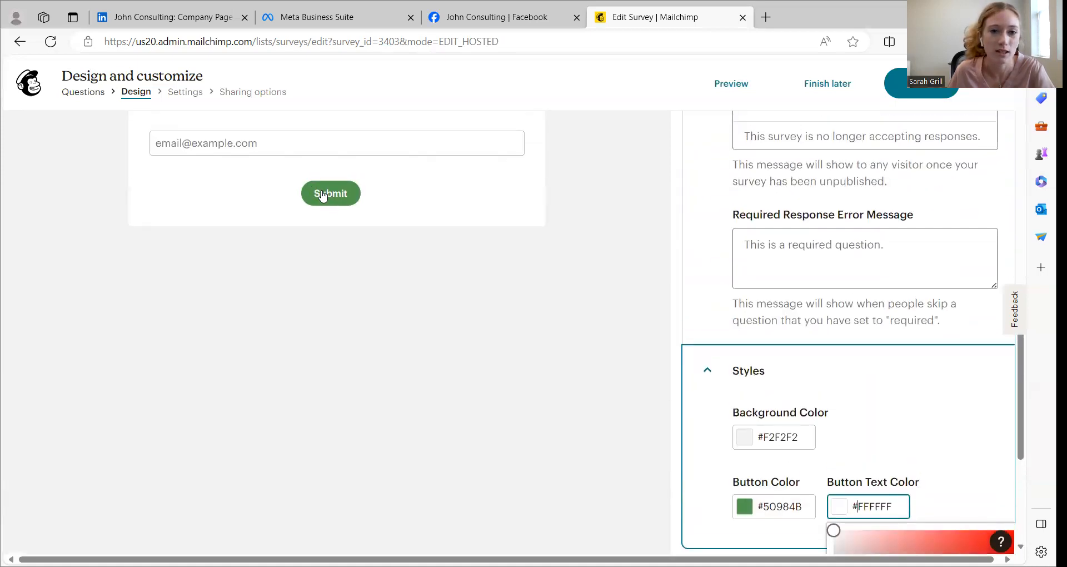
{"action": "scroll", "coordinate": [576, 298], "scroll_direction": "down", "scroll_amount": 4}
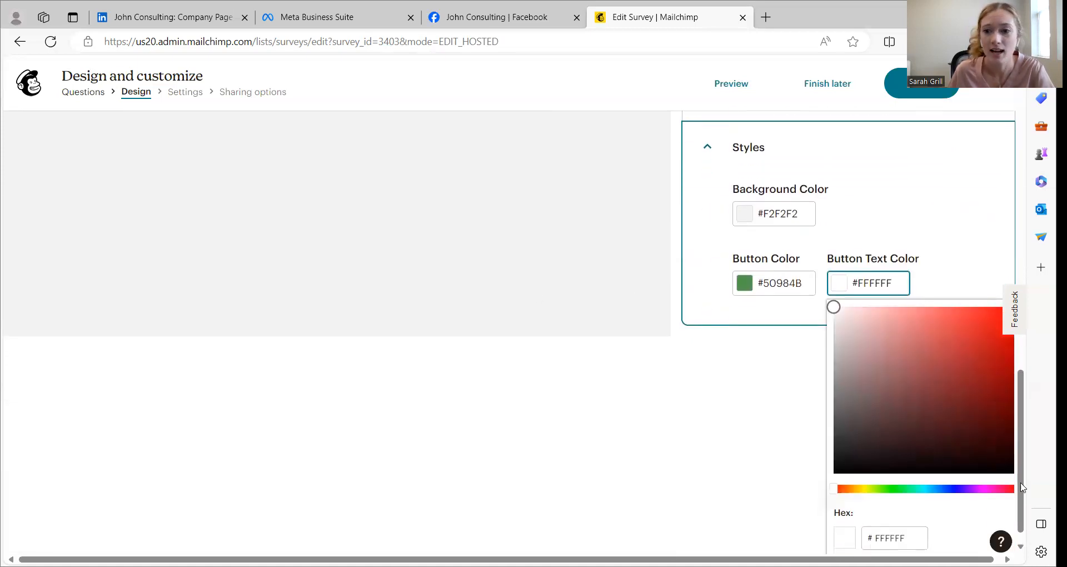
{"action": "left_click", "coordinate": [991, 454]}
{"action": "left_click", "coordinate": [662, 351]}
{"action": "scroll", "coordinate": [576, 314], "scroll_direction": "up", "scroll_amount": 7}
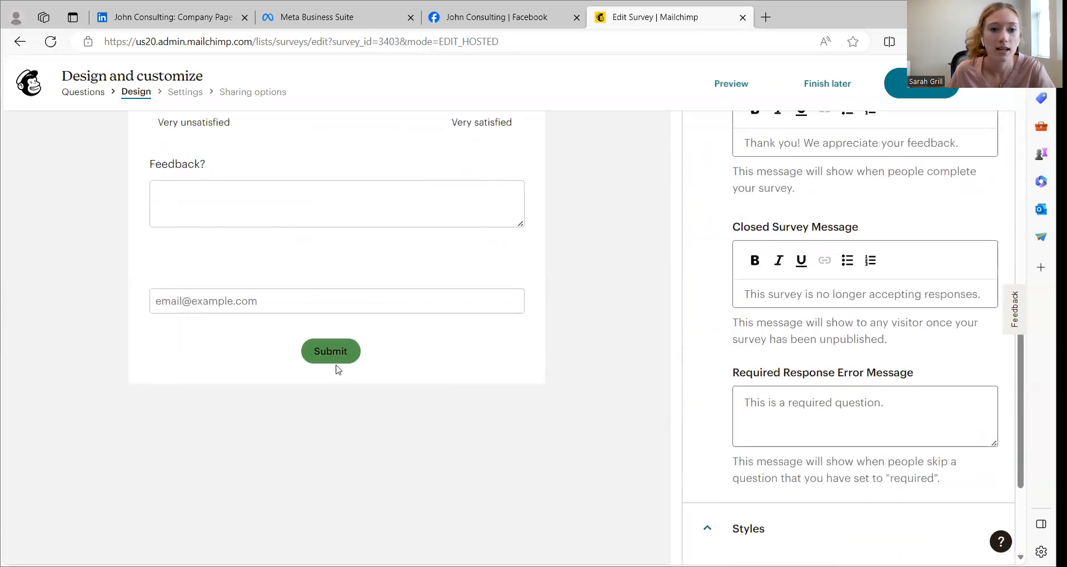
{"action": "scroll", "coordinate": [621, 376], "scroll_direction": "down", "scroll_amount": 2}
{"action": "scroll", "coordinate": [621, 376], "scroll_direction": "down", "scroll_amount": 1}
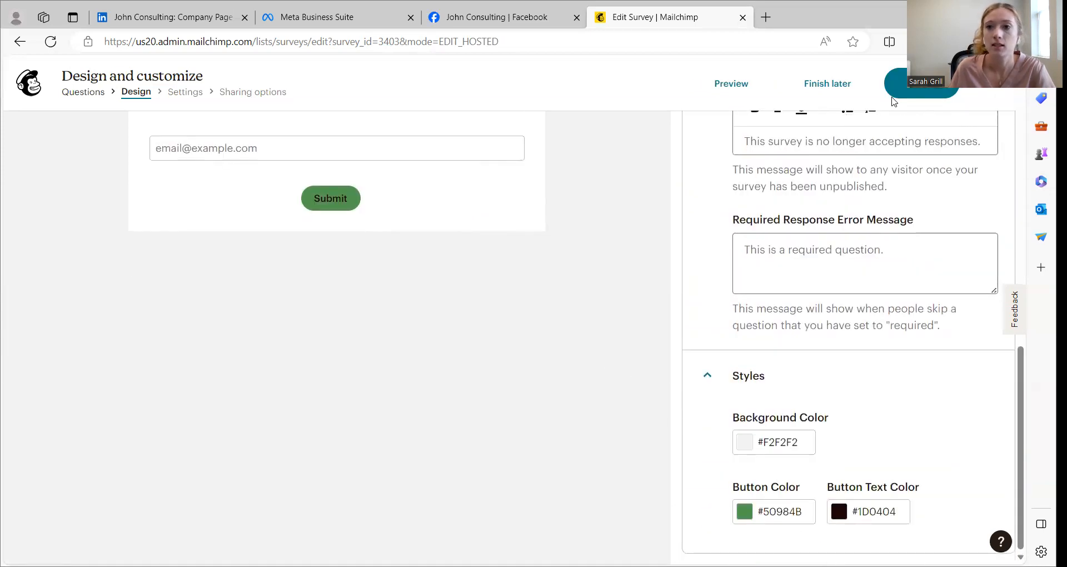
Continue to the survey's settings and open the survey name for editing
{"action": "left_click", "coordinate": [920, 90]}
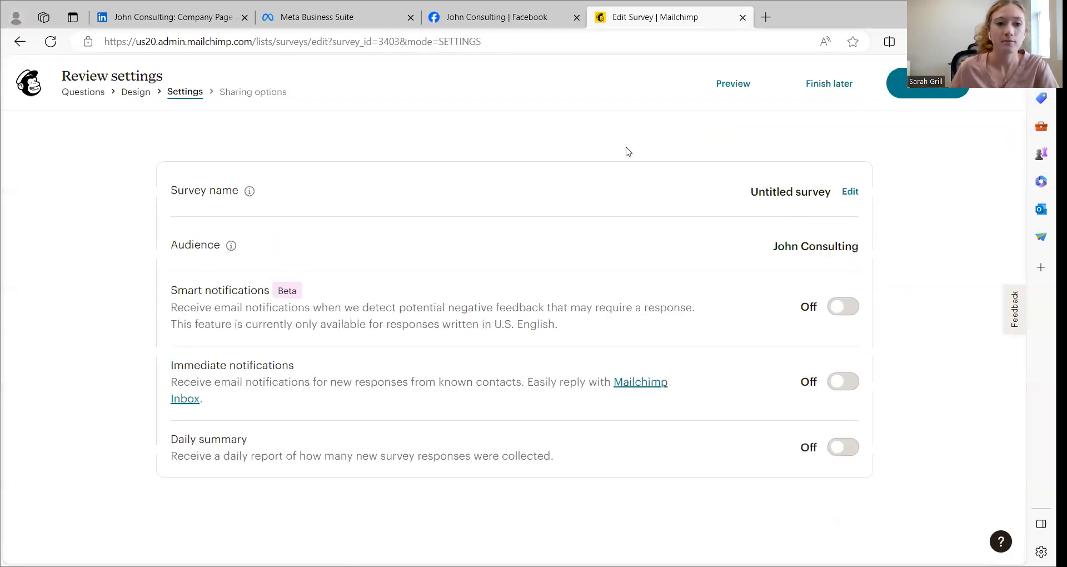
{"action": "left_click", "coordinate": [848, 191]}
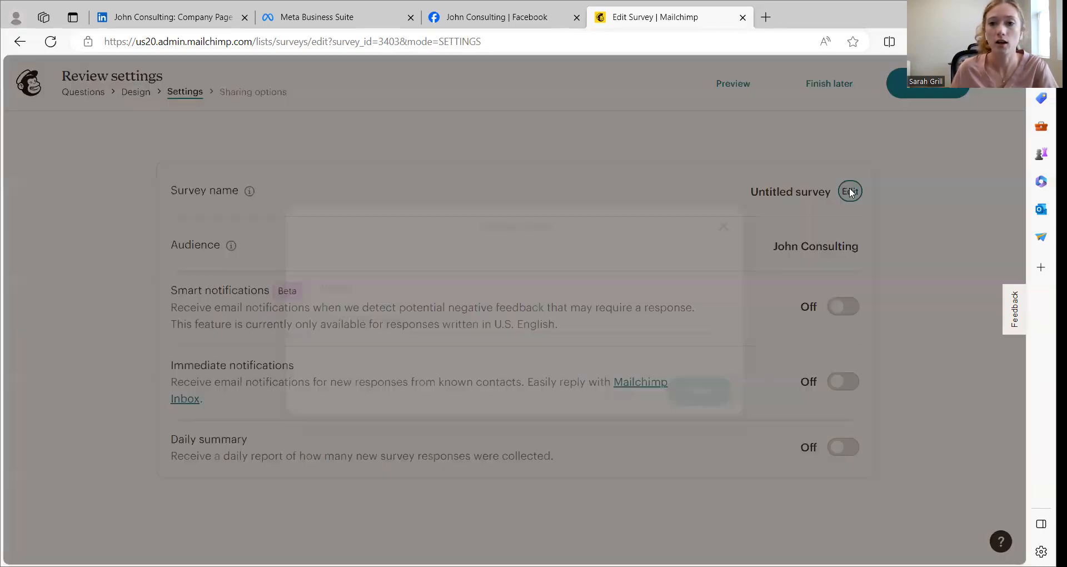
{"action": "left_click", "coordinate": [391, 317]}
{"action": "type", "text": "Satisfactio"}
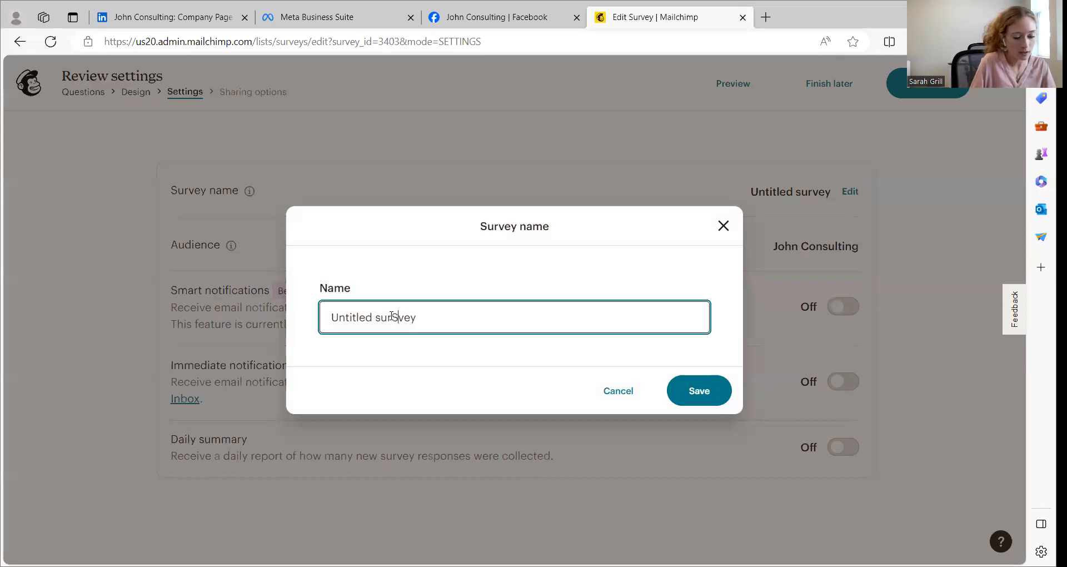
{"action": "type", "text": "n Survey"}
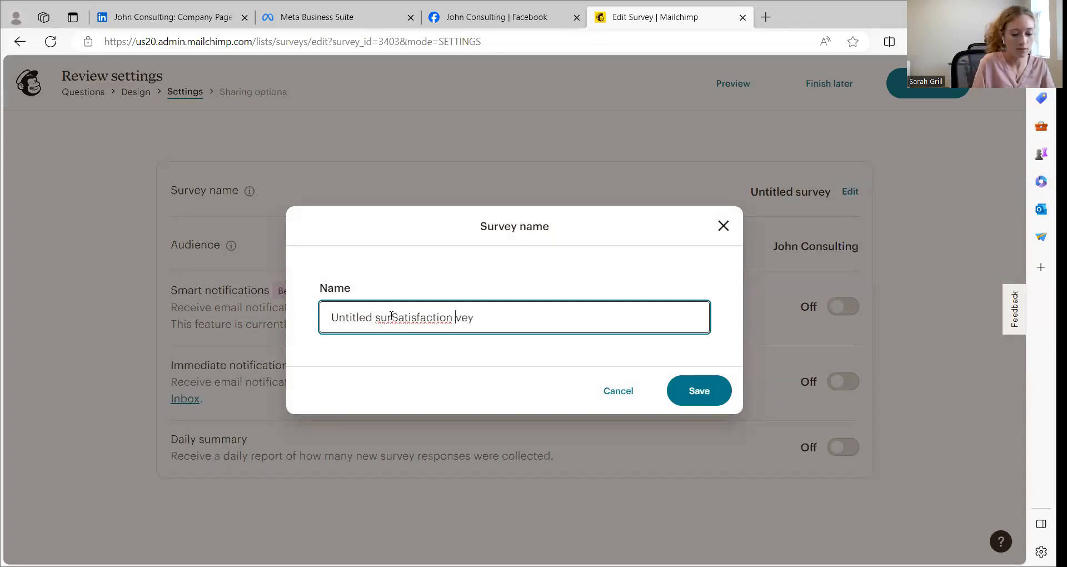
Replace the survey name with "Satisfaction Survey" and save it
{"action": "left_click_drag", "start_coordinate": [543, 325], "coordinate": [265, 315]}
{"action": "key", "text": "BackSpace"}
{"action": "type", "text": "S"}
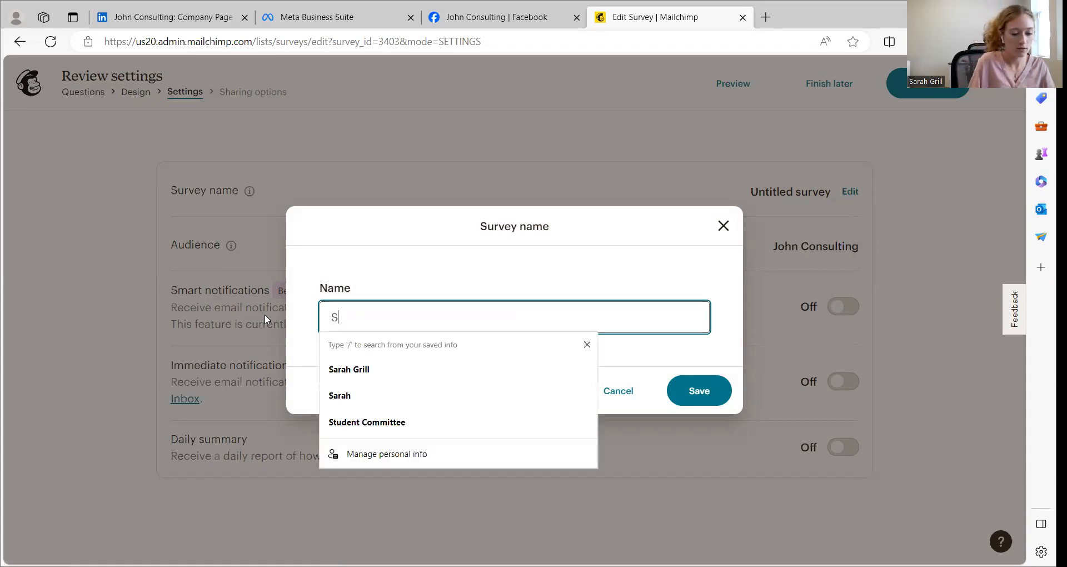
{"action": "type", "text": "atisfactipa"}
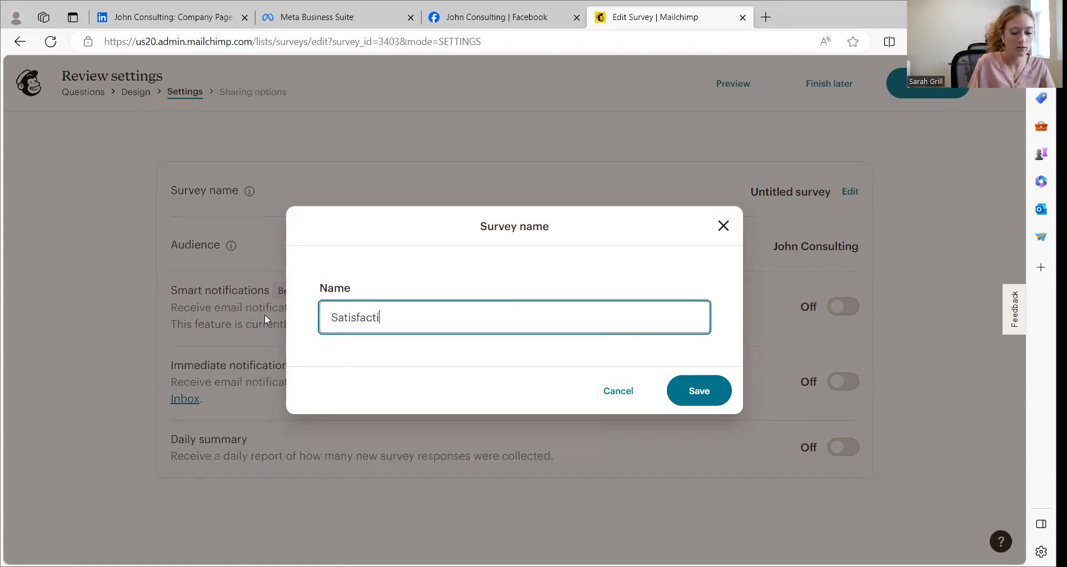
{"action": "key", "text": "BackSpace"}
{"action": "key", "text": "BackSpace"}
{"action": "type", "text": "on Survey"}
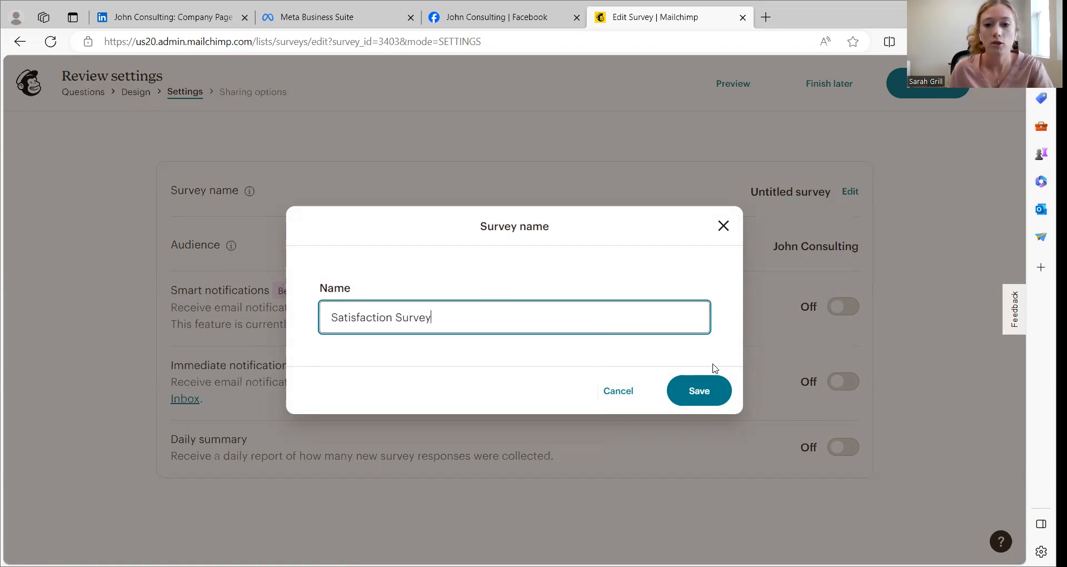
{"action": "left_click", "coordinate": [707, 388]}
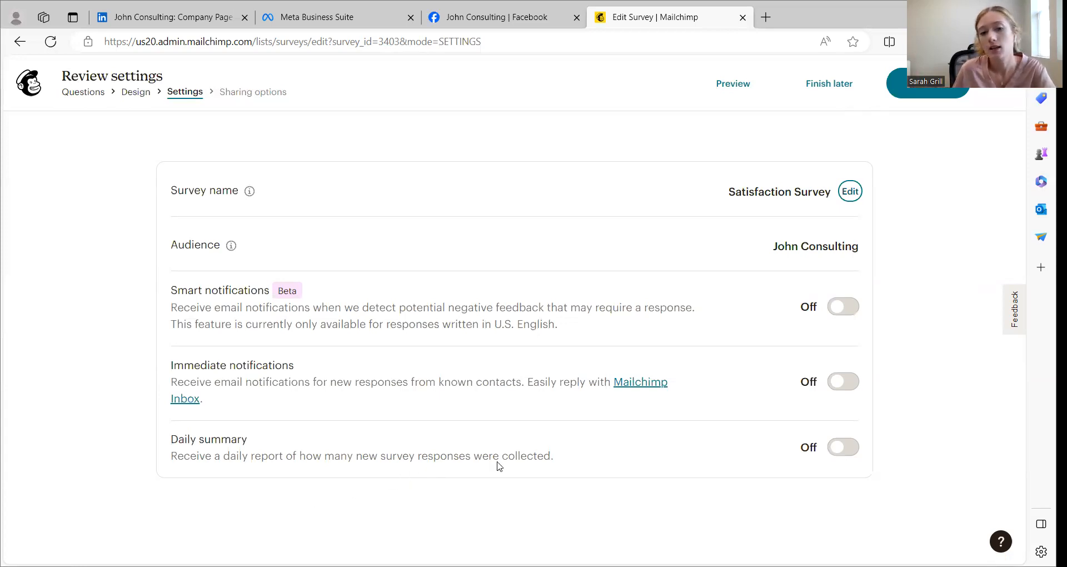
Continue past the survey settings and view the sharing options and settings in the survey overview
{"action": "left_click", "coordinate": [936, 91]}
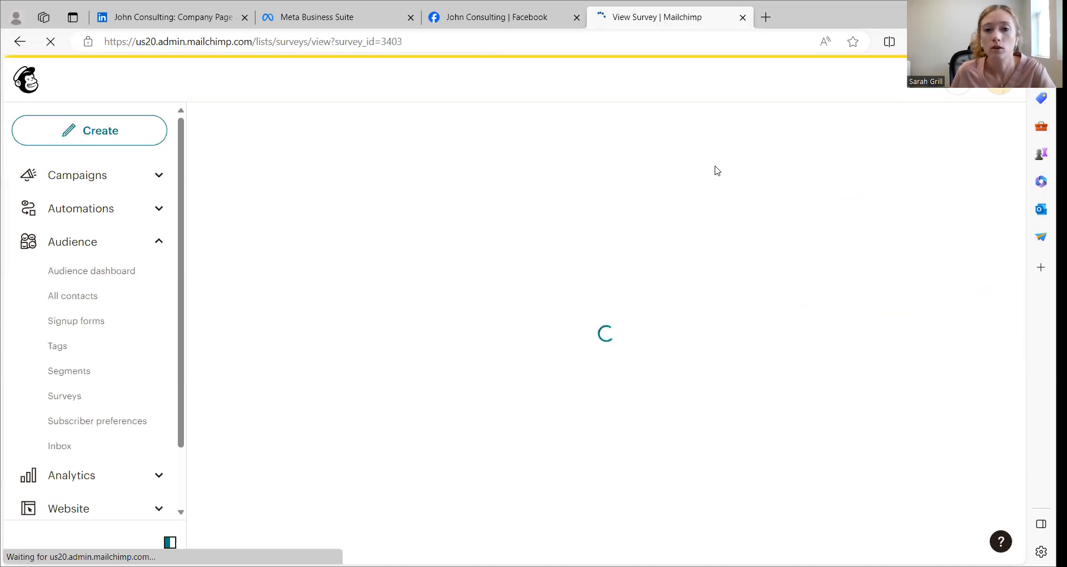
{"action": "scroll", "coordinate": [716, 194], "scroll_direction": "down", "scroll_amount": 6}
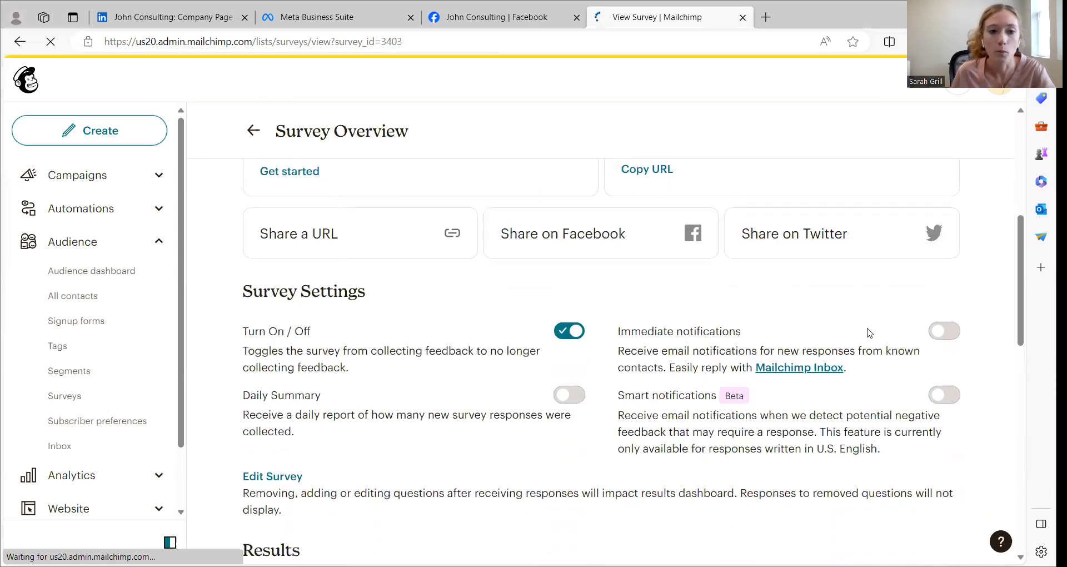
Review the response results for each survey question, and create a new email campaign to share the survey
{"action": "scroll", "coordinate": [856, 345], "scroll_direction": "down", "scroll_amount": 6}
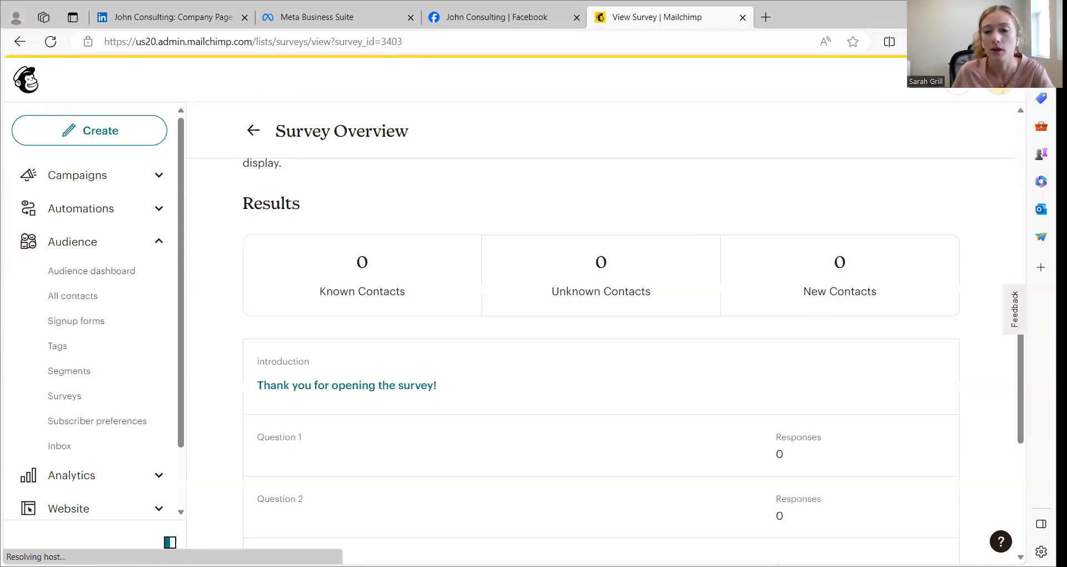
{"action": "scroll", "coordinate": [933, 312], "scroll_direction": "down", "scroll_amount": 2}
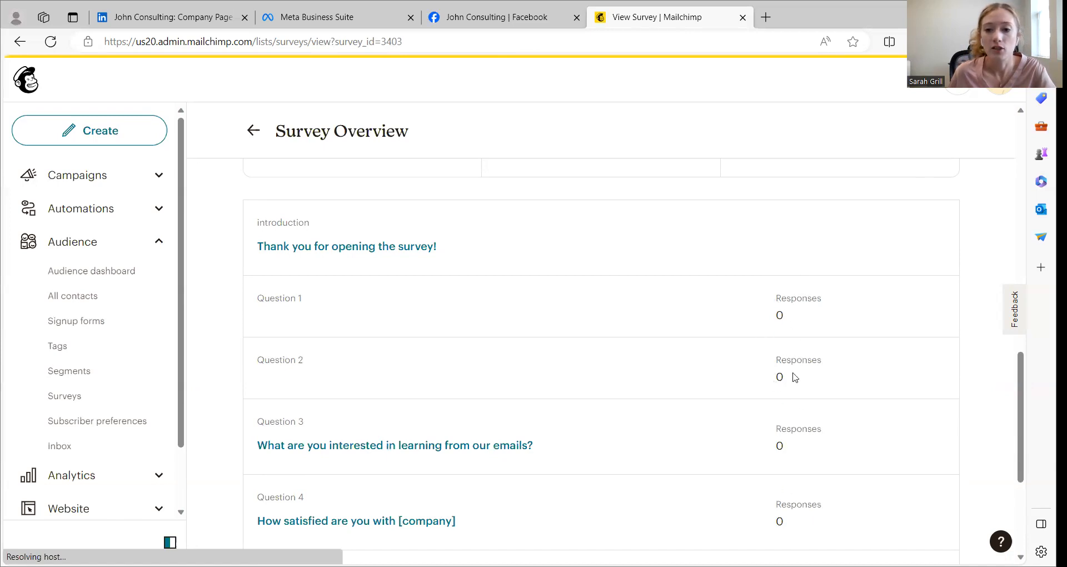
{"action": "scroll", "coordinate": [798, 492], "scroll_direction": "down", "scroll_amount": 3}
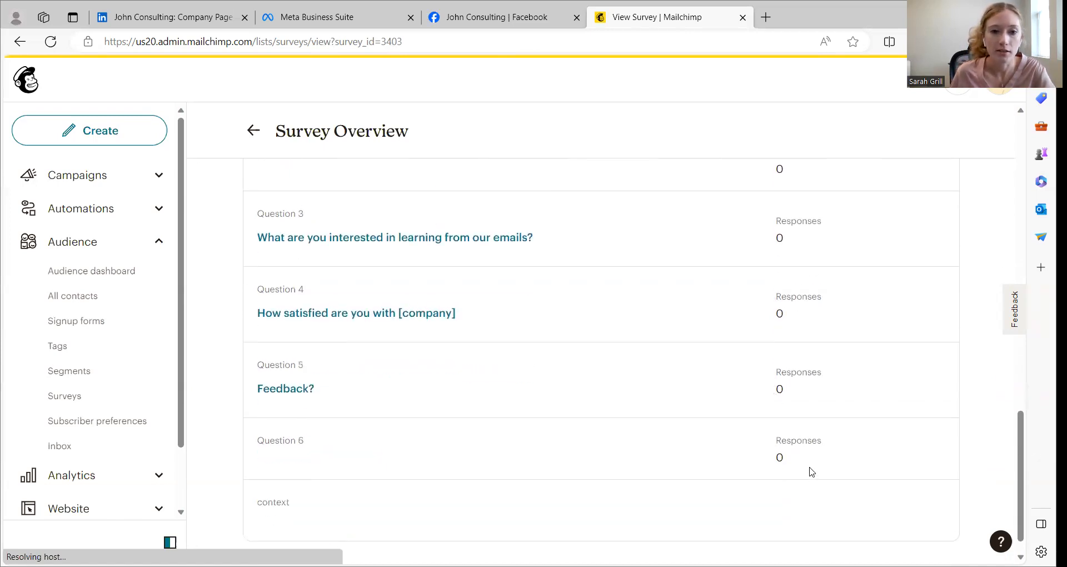
{"action": "scroll", "coordinate": [811, 471], "scroll_direction": "up", "scroll_amount": 12}
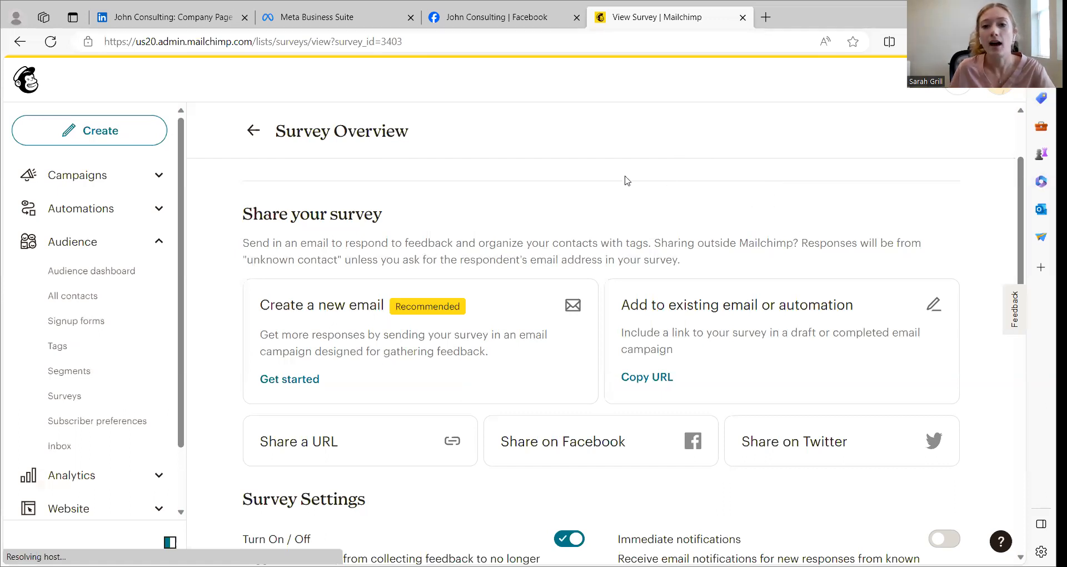
{"action": "left_click_drag", "start_coordinate": [400, 335], "coordinate": [396, 333]}
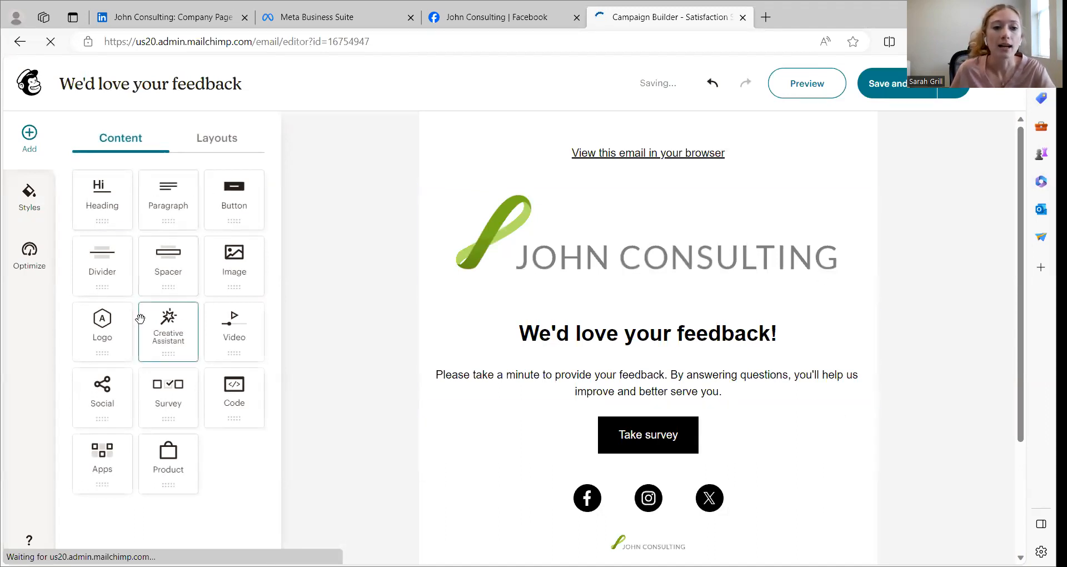
Try adding a logo block and a paragraph block above the feedback heading, removing each one
{"action": "left_click_drag", "start_coordinate": [95, 329], "coordinate": [627, 314]}
{"action": "left_click", "coordinate": [900, 383]}
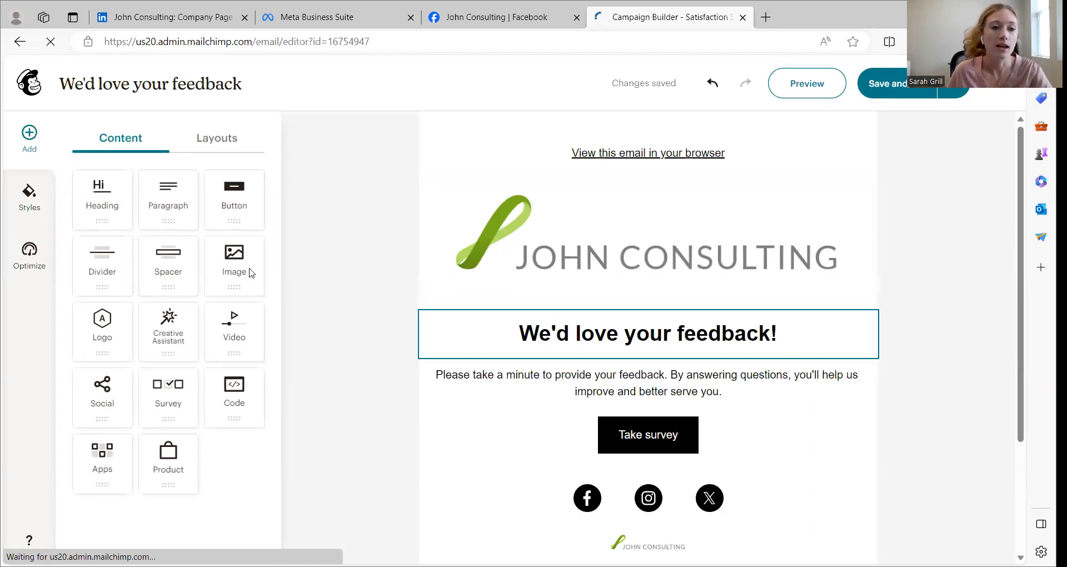
{"action": "left_click_drag", "start_coordinate": [174, 210], "coordinate": [673, 305]}
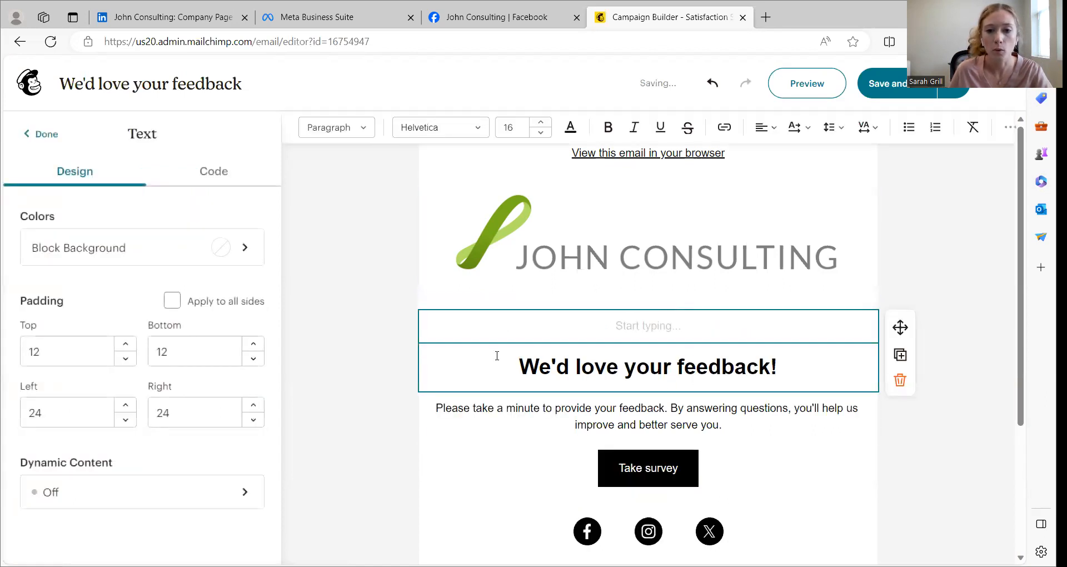
{"action": "left_click", "coordinate": [899, 380]}
Try adding an image block between the feedback heading and the body paragraph, and remove it
{"action": "left_click", "coordinate": [546, 376]}
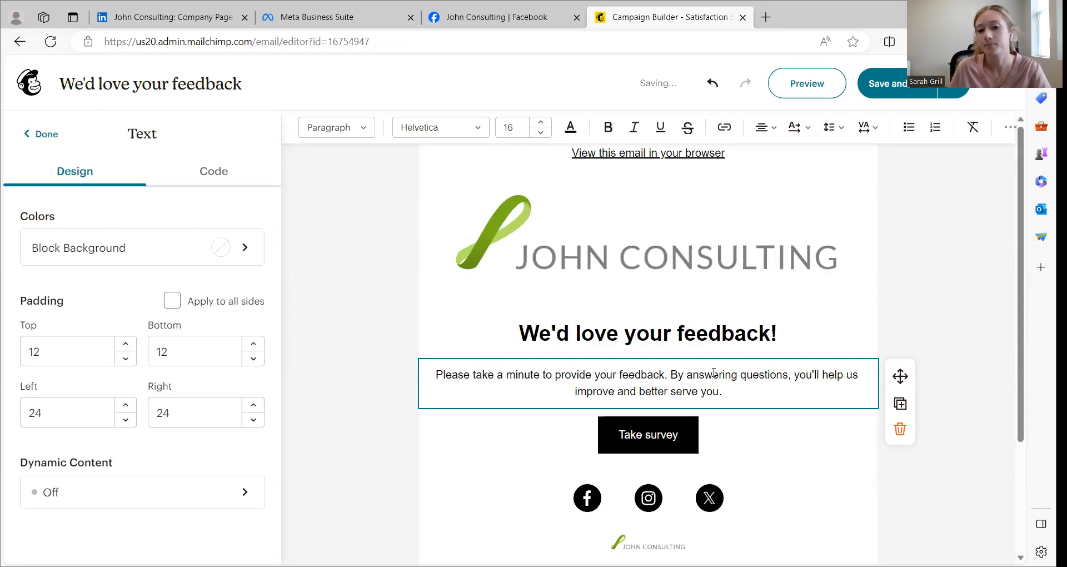
{"action": "scroll", "coordinate": [752, 350], "scroll_direction": "down", "scroll_amount": 4}
{"action": "scroll", "coordinate": [752, 350], "scroll_direction": "up", "scroll_amount": 4}
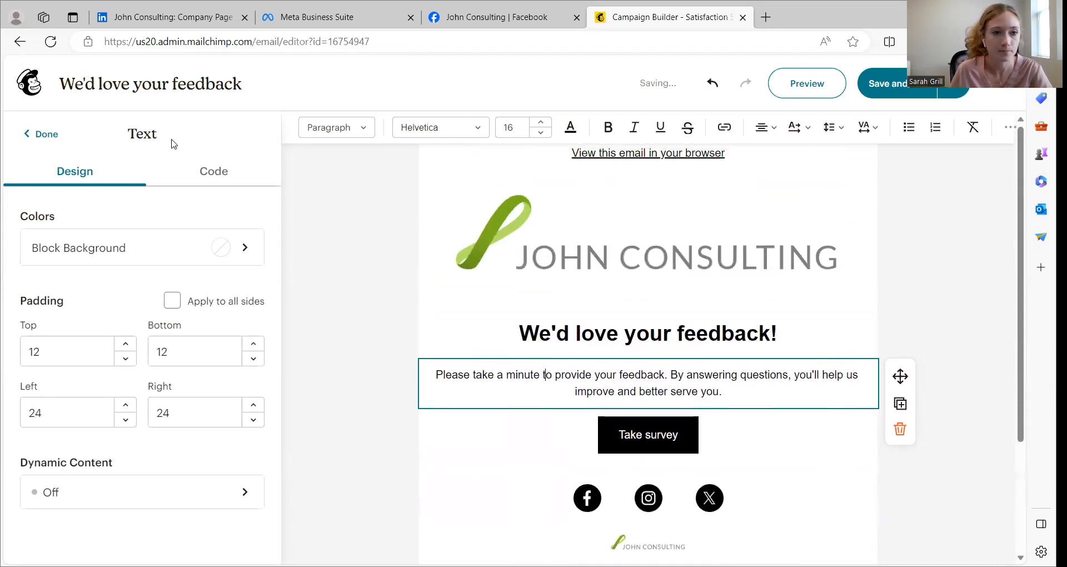
{"action": "left_click", "coordinate": [53, 136]}
{"action": "left_click_drag", "start_coordinate": [226, 269], "coordinate": [639, 357]}
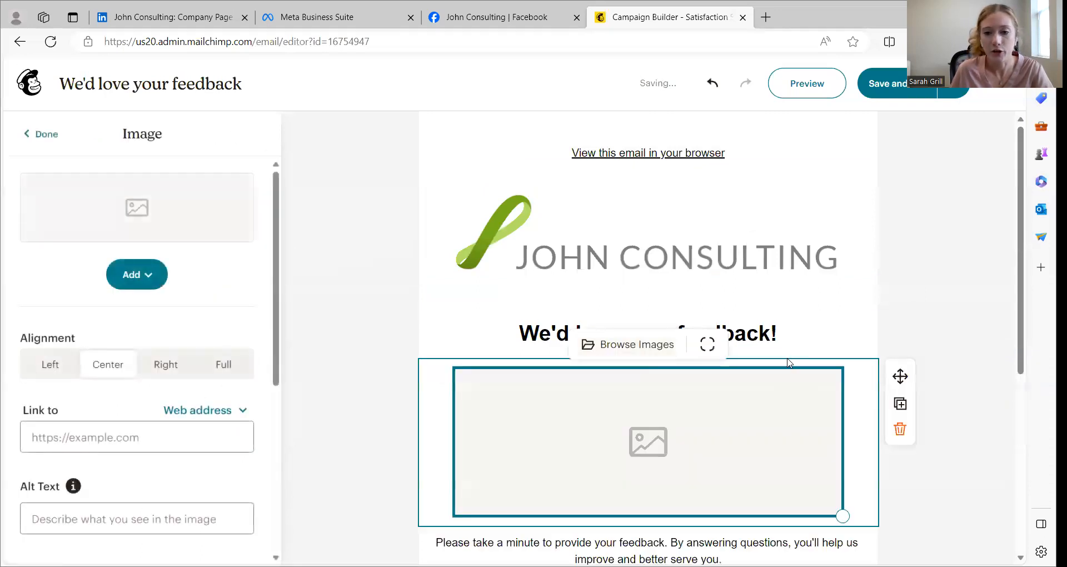
{"action": "scroll", "coordinate": [778, 355], "scroll_direction": "down", "scroll_amount": 4}
{"action": "scroll", "coordinate": [769, 352], "scroll_direction": "up", "scroll_amount": 1}
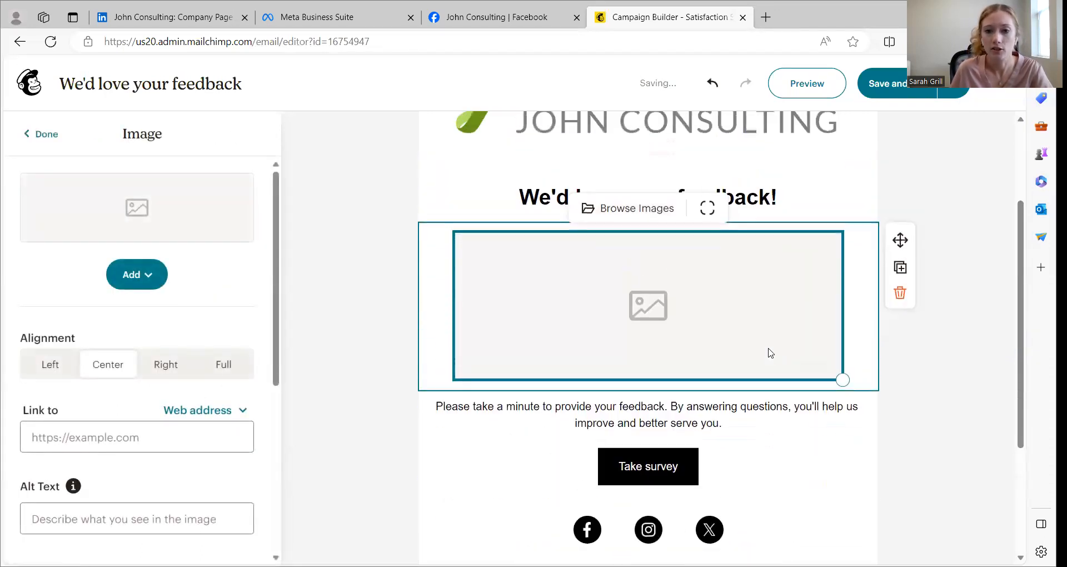
{"action": "left_click", "coordinate": [899, 293]}
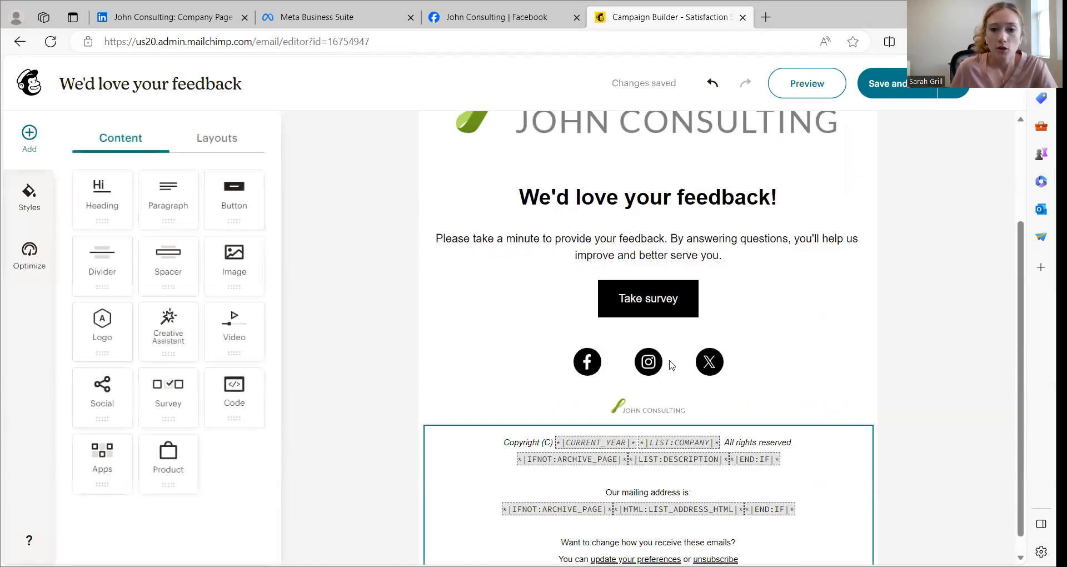
Change the three social links below the survey button to LinkedIn, YouTube and Website
{"action": "left_click", "coordinate": [505, 371]}
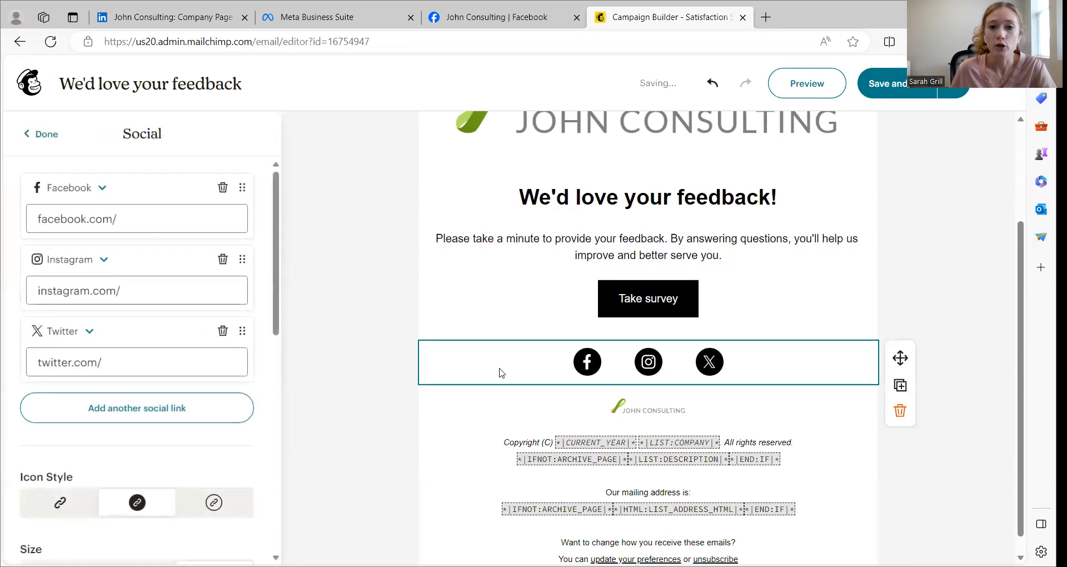
{"action": "left_click", "coordinate": [92, 191]}
{"action": "left_click", "coordinate": [64, 445]}
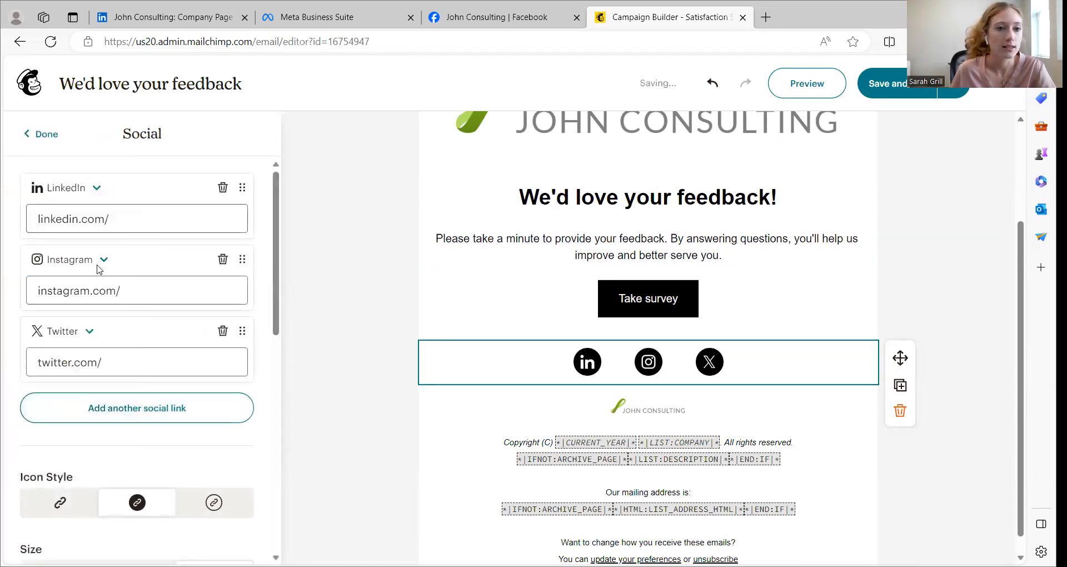
{"action": "left_click", "coordinate": [100, 259]}
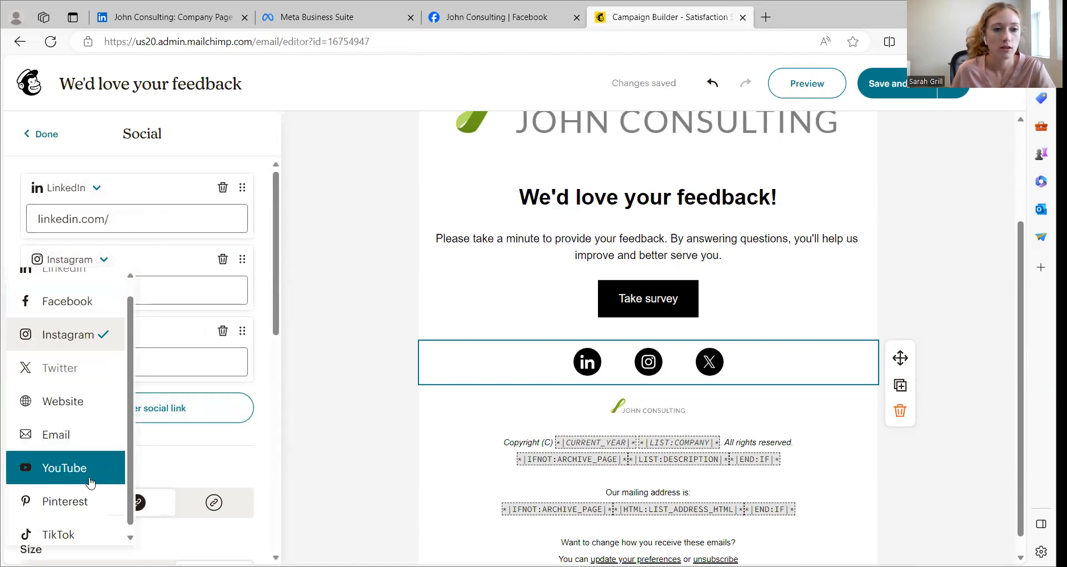
{"action": "left_click", "coordinate": [108, 481]}
{"action": "left_click", "coordinate": [83, 333]}
{"action": "left_click", "coordinate": [78, 501]}
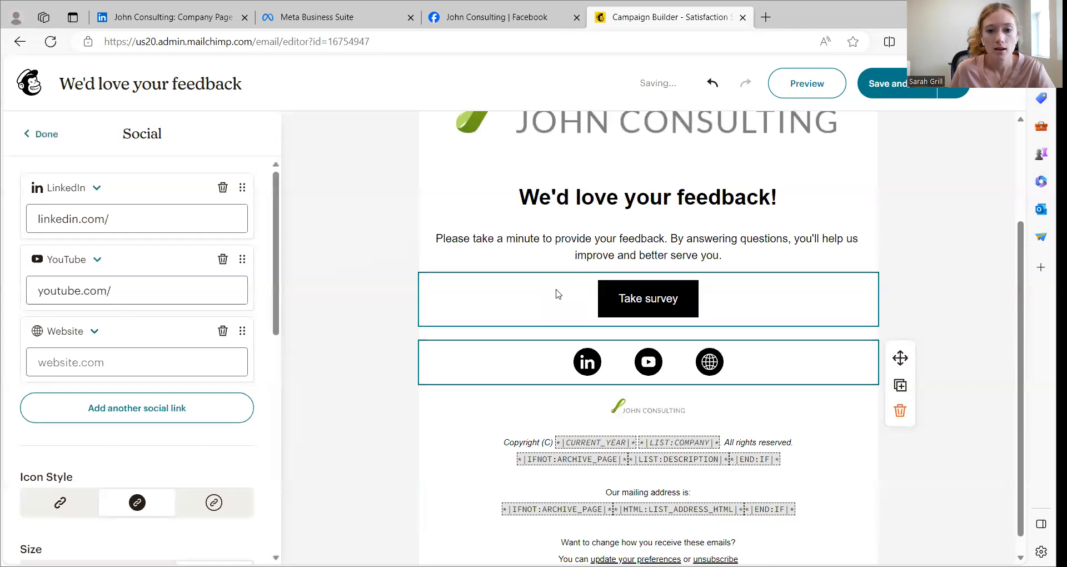
Set the Take survey button's color to green #4E834F
{"action": "left_click", "coordinate": [557, 296]}
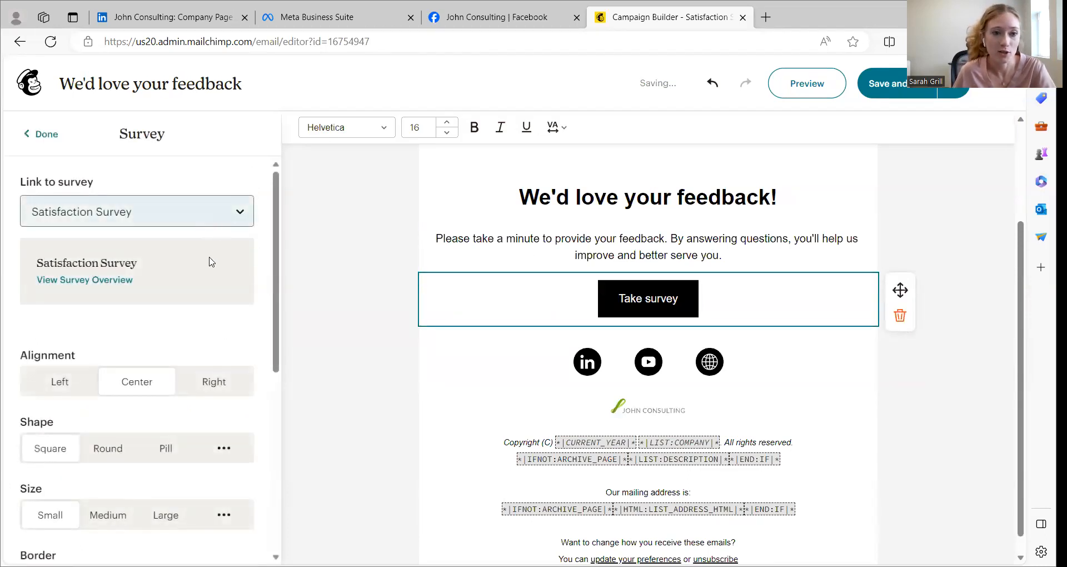
{"action": "scroll", "coordinate": [190, 259], "scroll_direction": "down", "scroll_amount": 1}
{"action": "scroll", "coordinate": [190, 260], "scroll_direction": "down", "scroll_amount": 8}
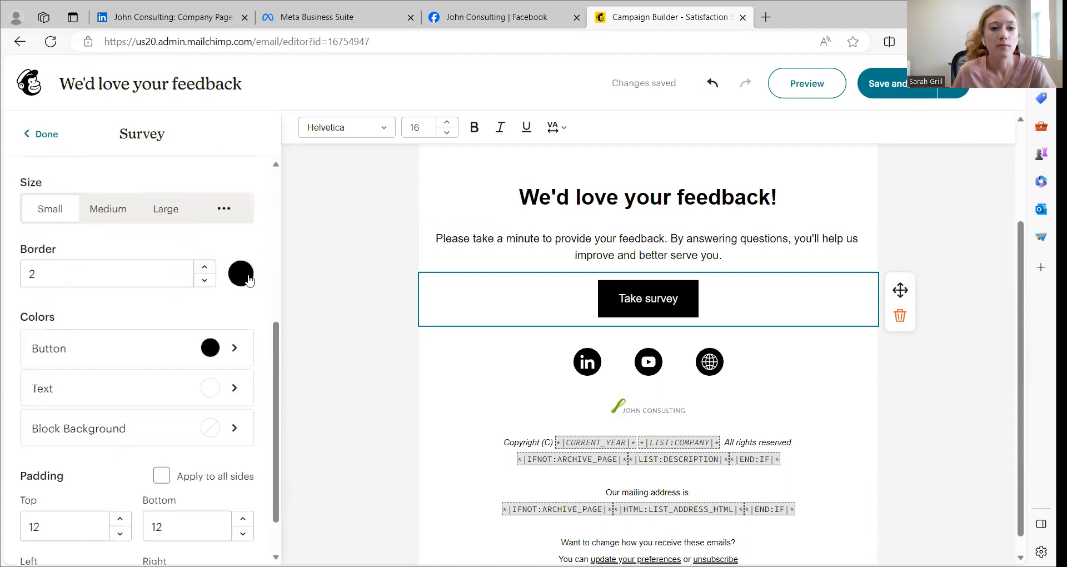
{"action": "scroll", "coordinate": [202, 279], "scroll_direction": "down", "scroll_amount": 5}
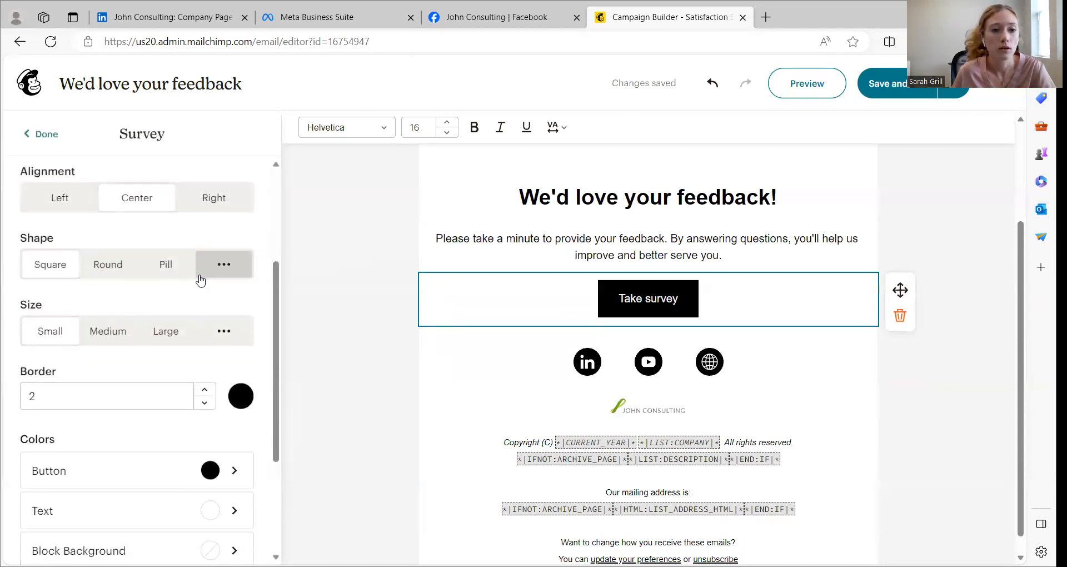
{"action": "left_click", "coordinate": [209, 295]}
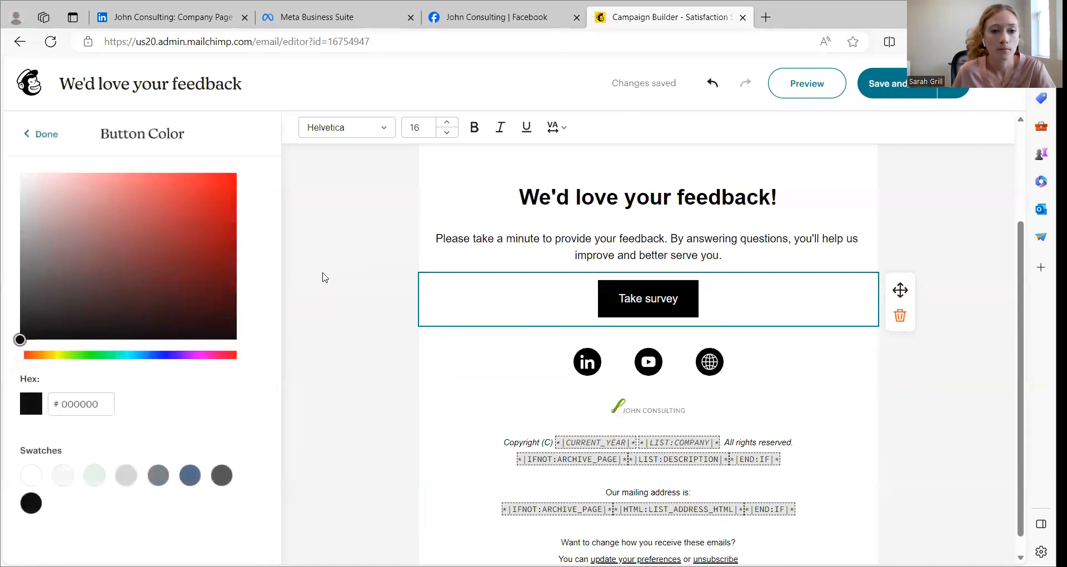
{"action": "left_click", "coordinate": [92, 355]}
{"action": "left_click", "coordinate": [109, 253]}
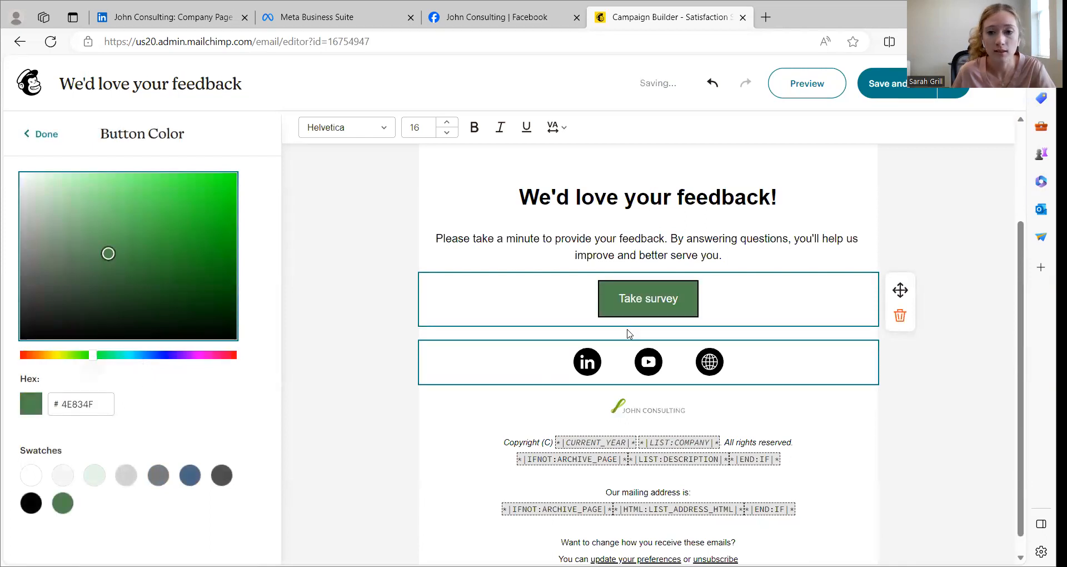
{"action": "left_click", "coordinate": [44, 135]}
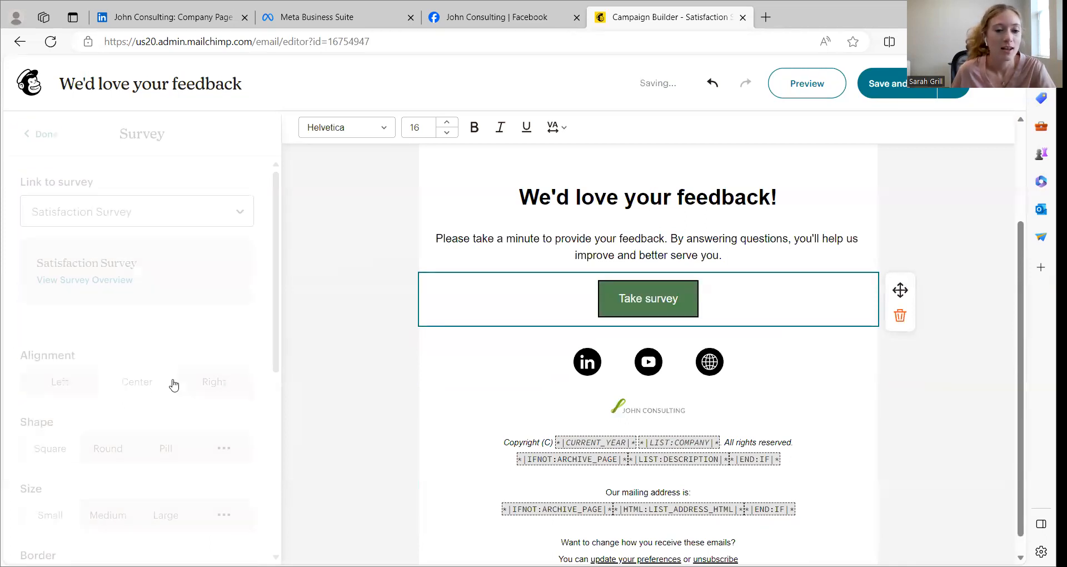
Try the Round shape on the Take survey button and settle on Pill
{"action": "scroll", "coordinate": [133, 355], "scroll_direction": "down", "scroll_amount": 3}
{"action": "left_click", "coordinate": [113, 335]}
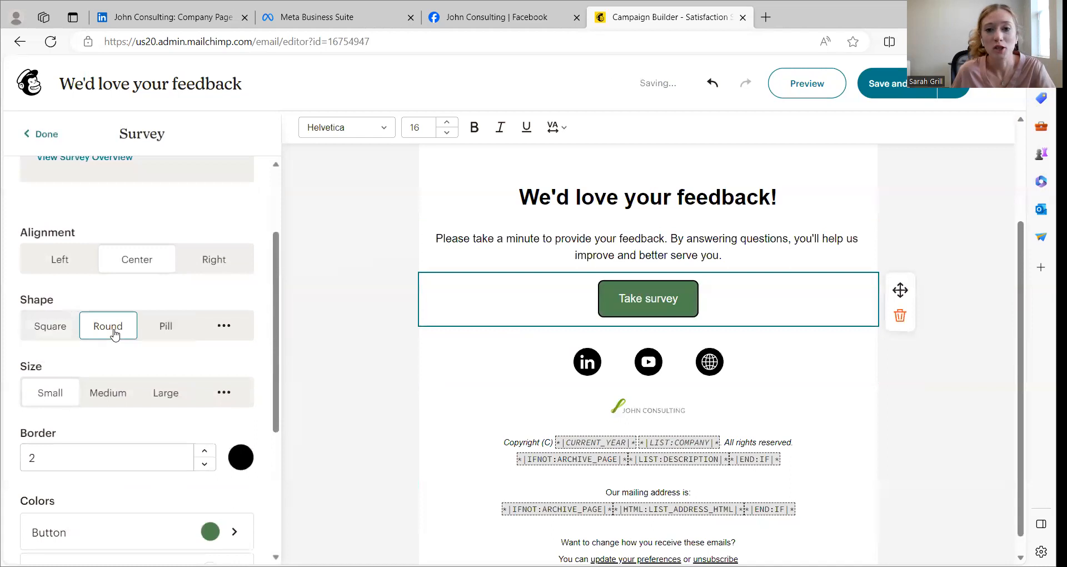
{"action": "left_click", "coordinate": [178, 333]}
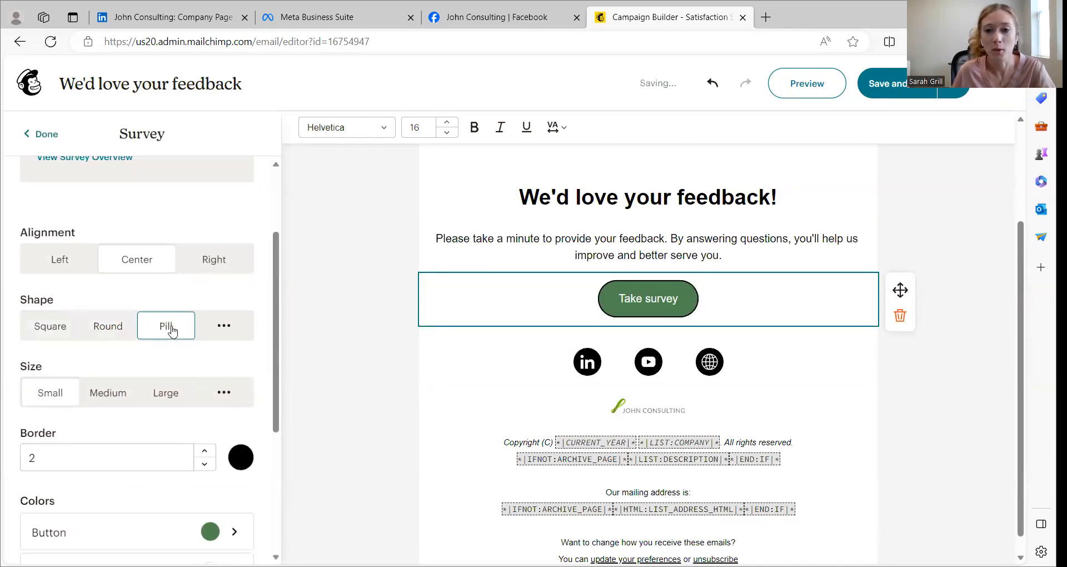
Try the Medium and Large sizes on the Take survey button, return it to Small and finish editing the block
{"action": "scroll", "coordinate": [134, 380], "scroll_direction": "down", "scroll_amount": 3}
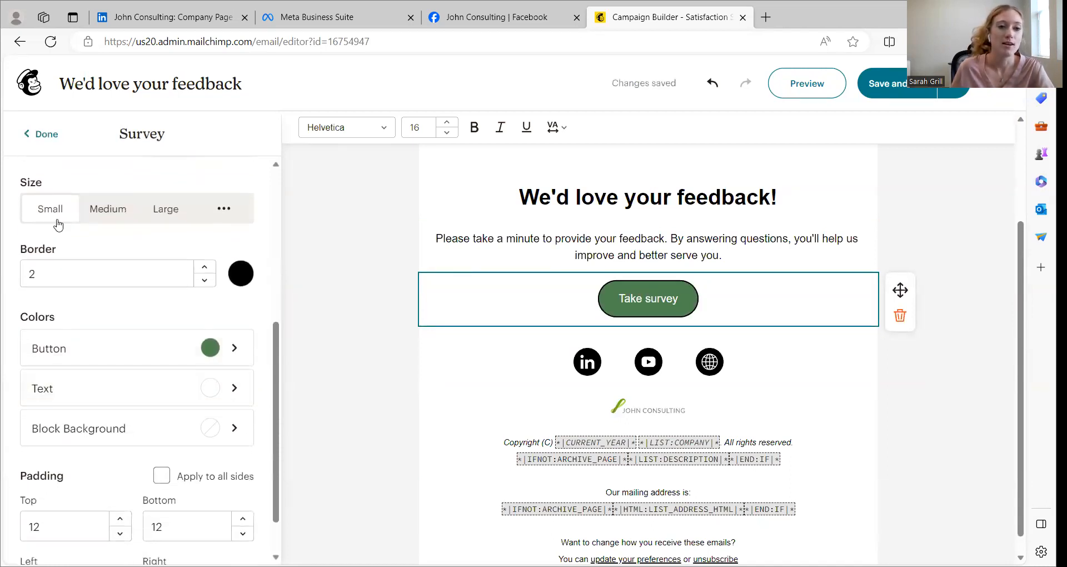
{"action": "left_click", "coordinate": [93, 214]}
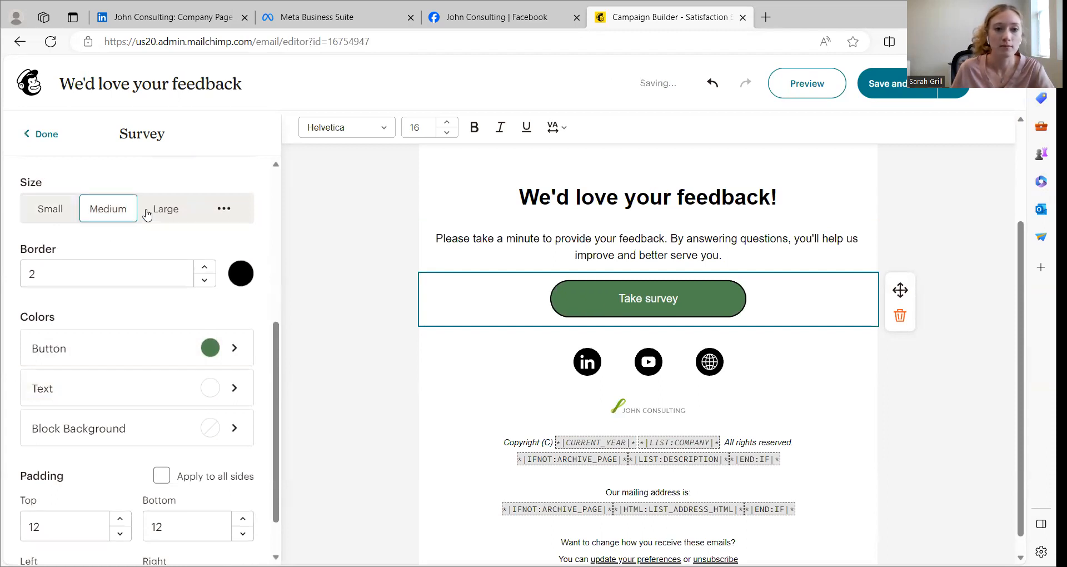
{"action": "left_click", "coordinate": [155, 212]}
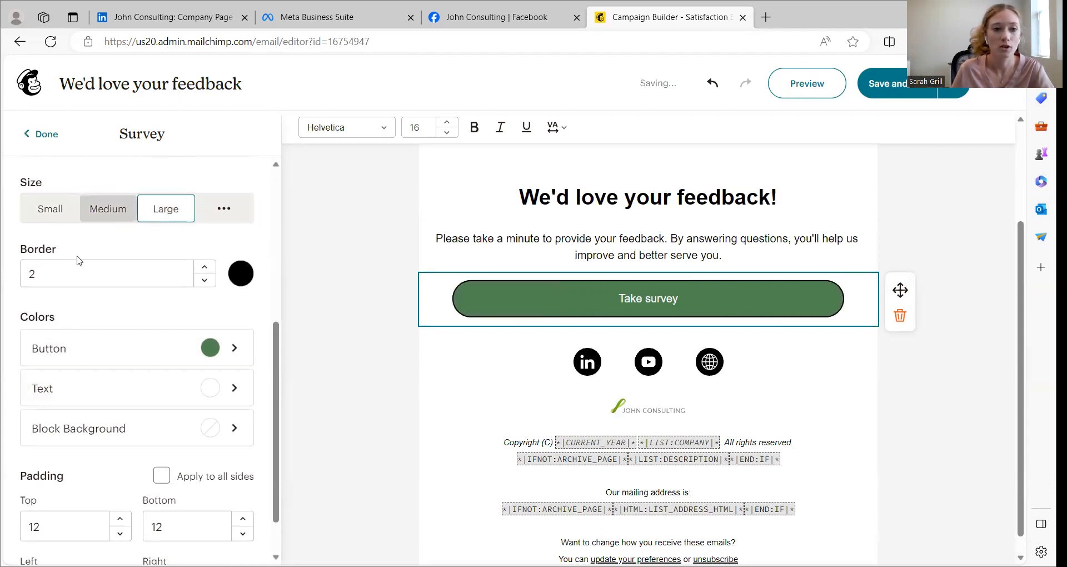
{"action": "left_click", "coordinate": [53, 209]}
{"action": "scroll", "coordinate": [171, 307], "scroll_direction": "down", "scroll_amount": 1}
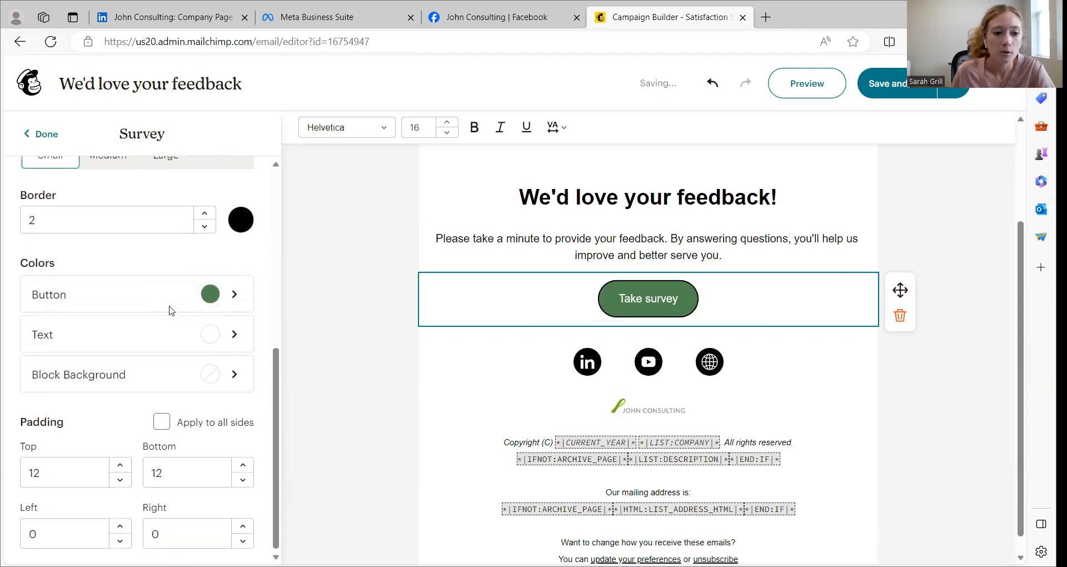
{"action": "scroll", "coordinate": [797, 388], "scroll_direction": "up", "scroll_amount": 3}
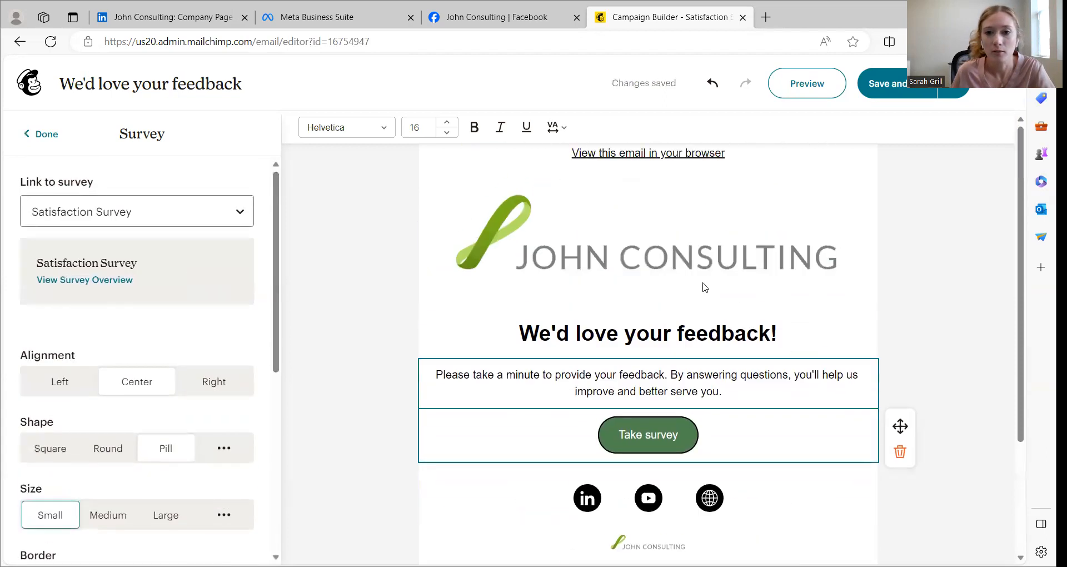
{"action": "left_click", "coordinate": [44, 134]}
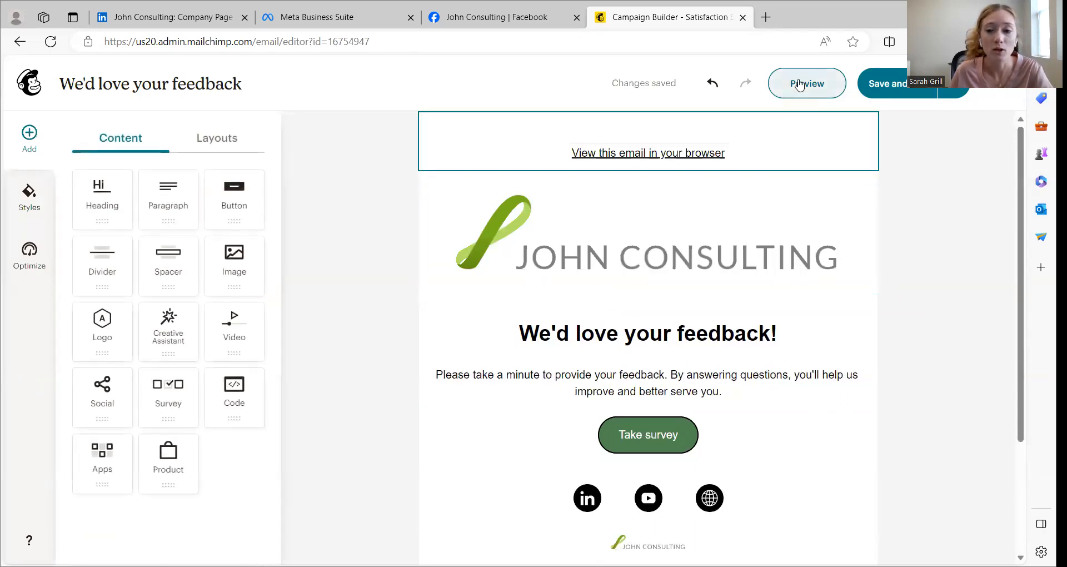
Preview the feedback email in its desktop and mobile layouts, and return to the editor
{"action": "left_click", "coordinate": [799, 85]}
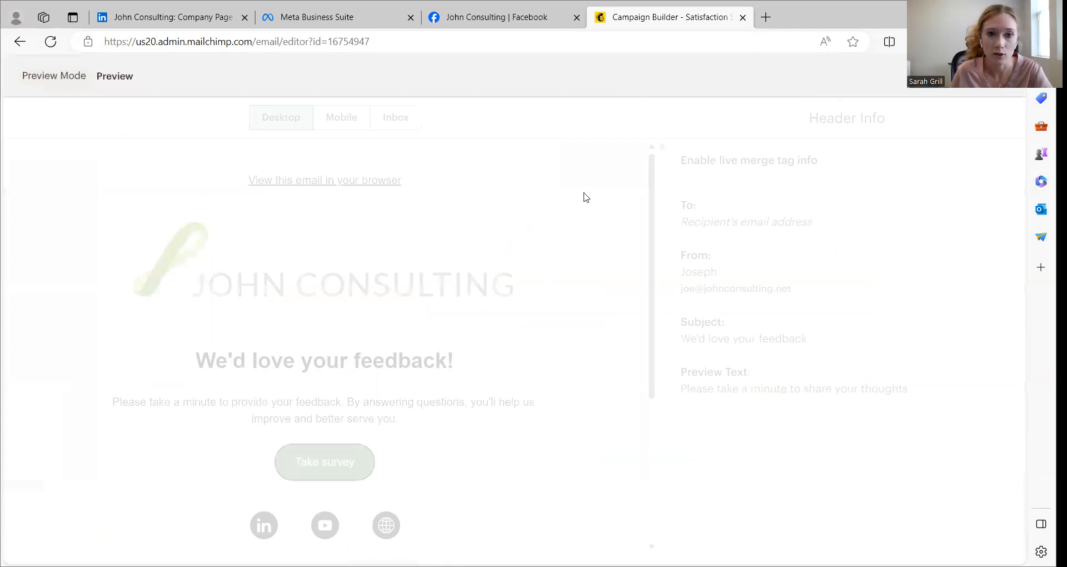
{"action": "scroll", "coordinate": [440, 261], "scroll_direction": "down", "scroll_amount": 5}
{"action": "scroll", "coordinate": [444, 247], "scroll_direction": "up", "scroll_amount": 5}
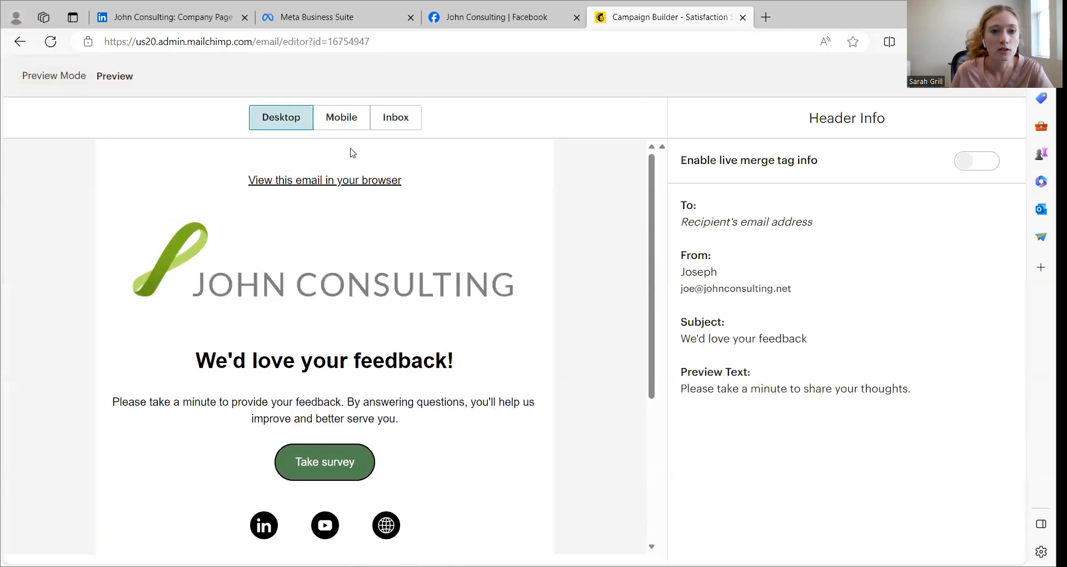
{"action": "left_click", "coordinate": [341, 121]}
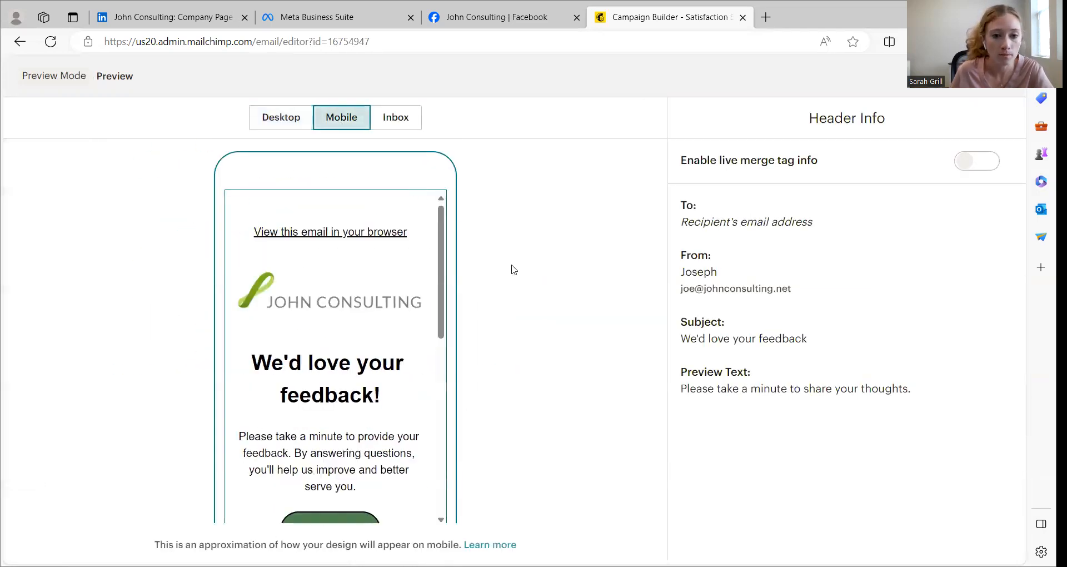
{"action": "scroll", "coordinate": [370, 334], "scroll_direction": "down", "scroll_amount": 3}
{"action": "left_click", "coordinate": [312, 121]}
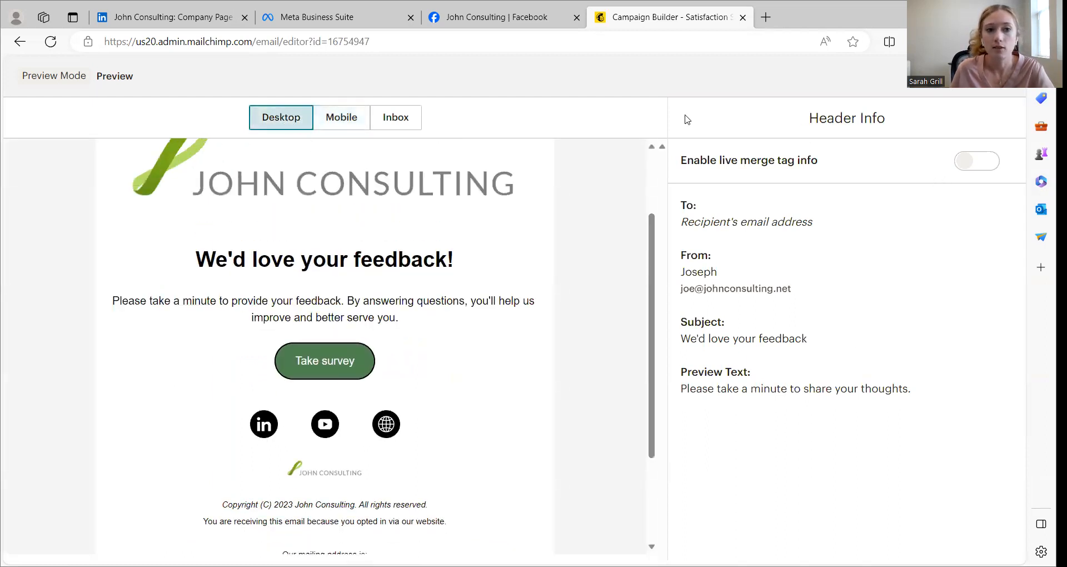
{"action": "left_click", "coordinate": [1005, 76]}
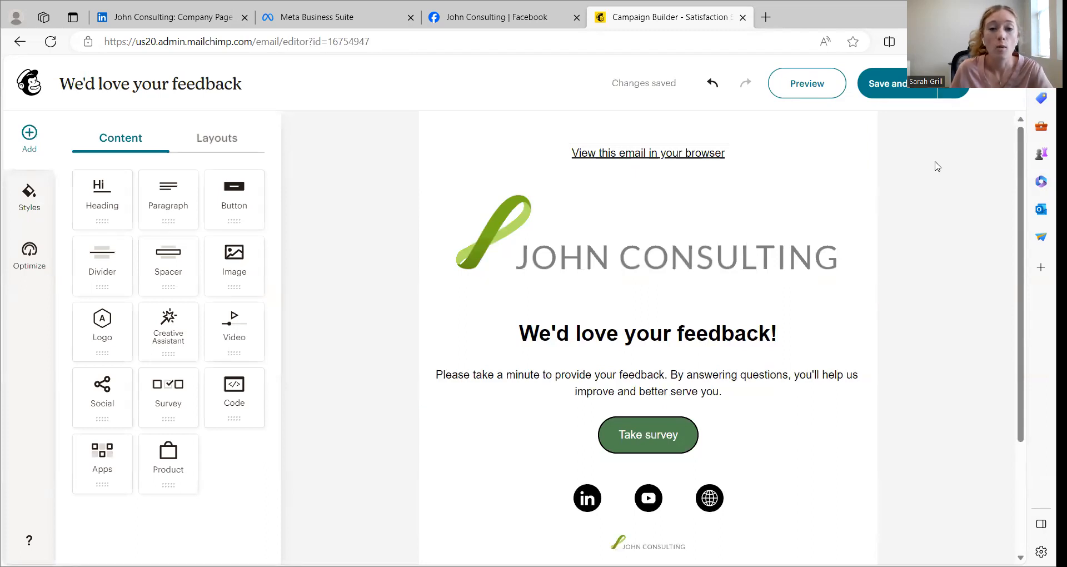
Look at the test email options, including the optional instructions and personal message, and cancel without sending a test
{"action": "left_click", "coordinate": [952, 93]}
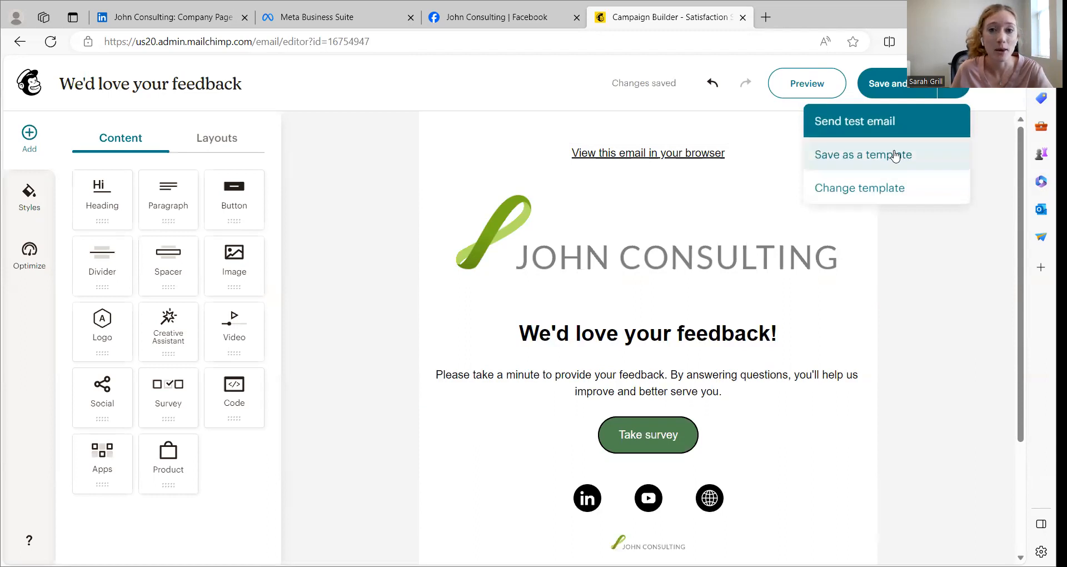
{"action": "left_click", "coordinate": [905, 126]}
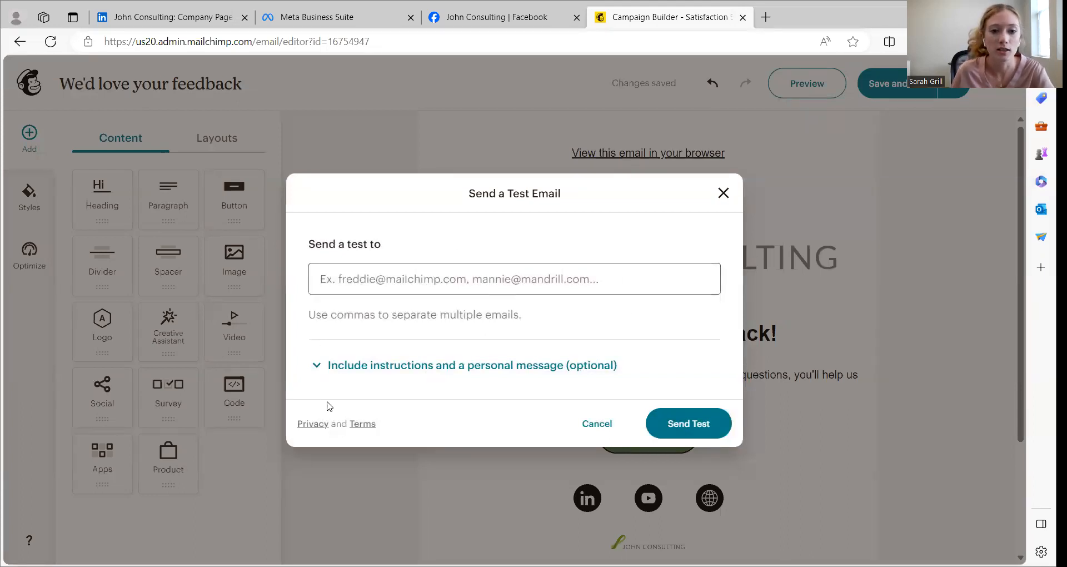
{"action": "left_click", "coordinate": [377, 364]}
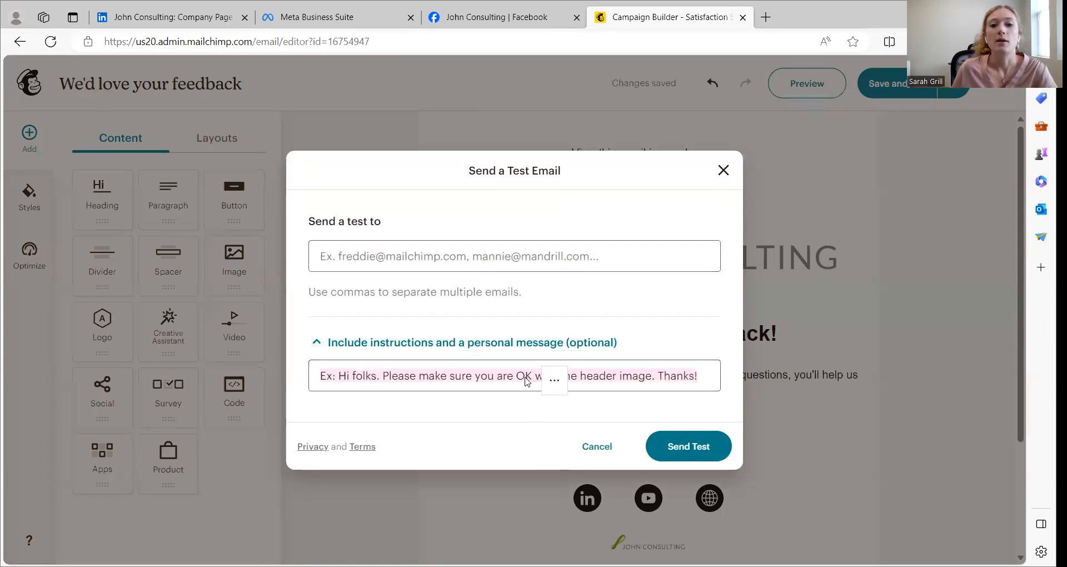
{"action": "left_click", "coordinate": [704, 377]}
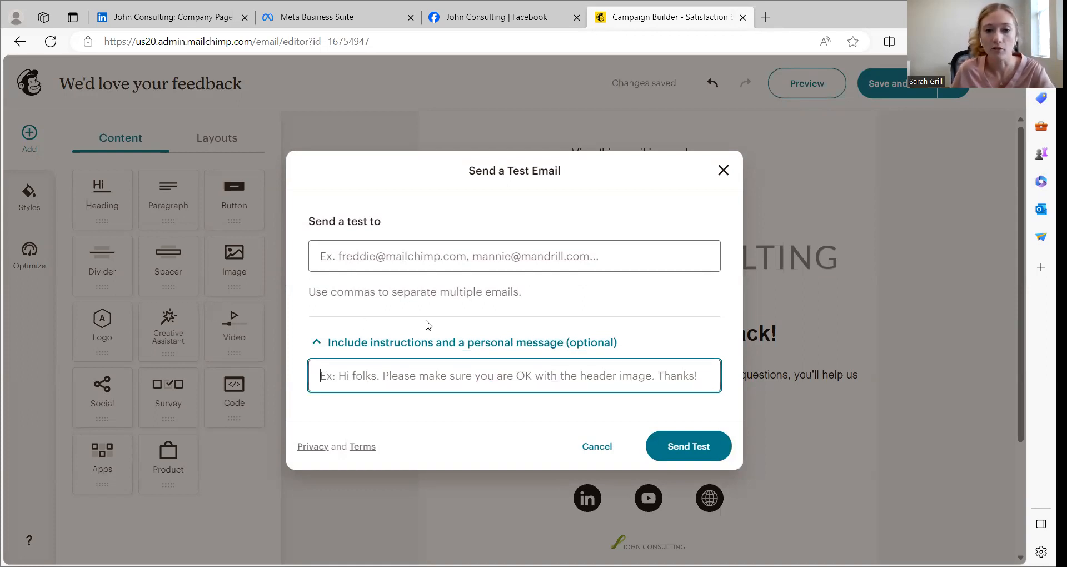
{"action": "left_click", "coordinate": [605, 445]}
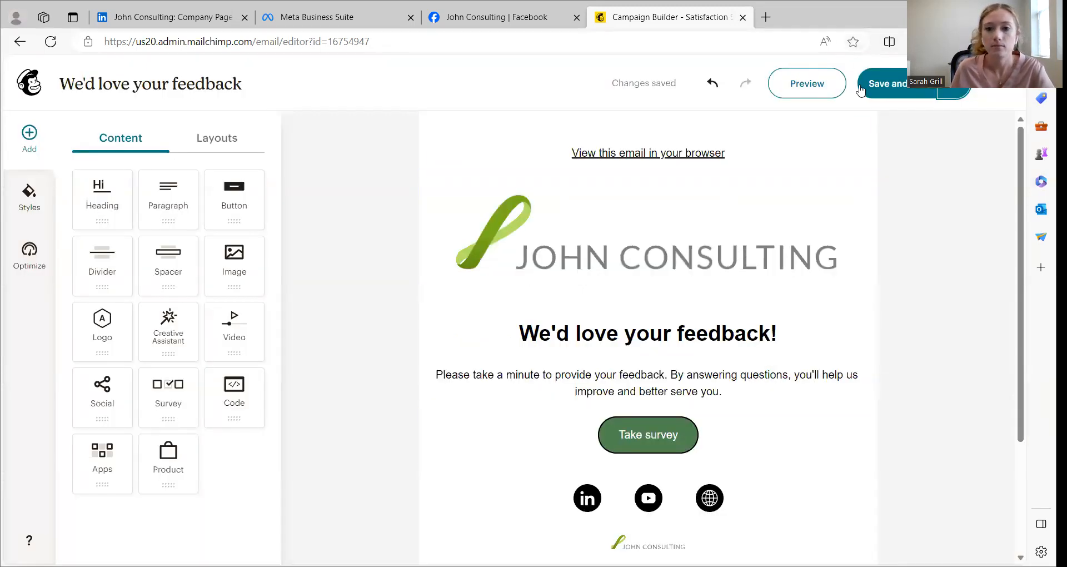
Save the email design, review the Satisfaction Survey Campaign's details and sharing settings, and leave it as a draft to finish later
{"action": "left_click", "coordinate": [894, 91]}
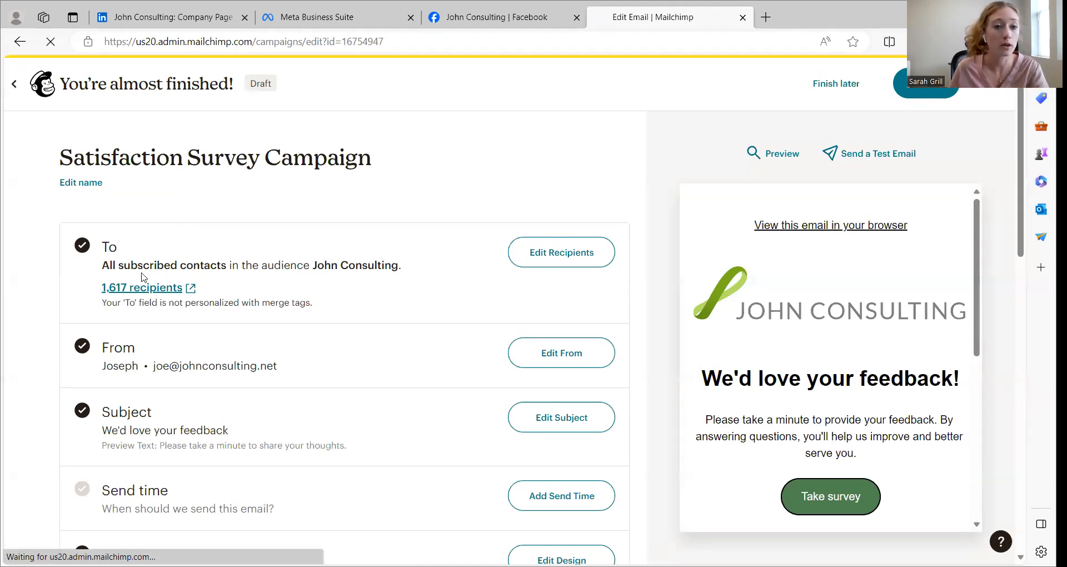
{"action": "scroll", "coordinate": [306, 333], "scroll_direction": "down", "scroll_amount": 2}
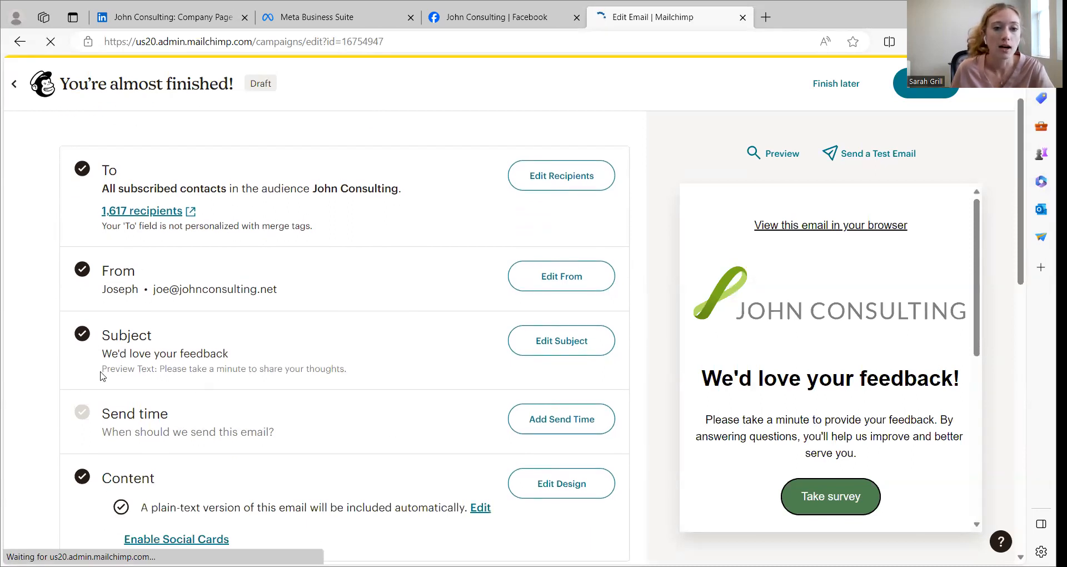
{"action": "scroll", "coordinate": [311, 401], "scroll_direction": "down", "scroll_amount": 3}
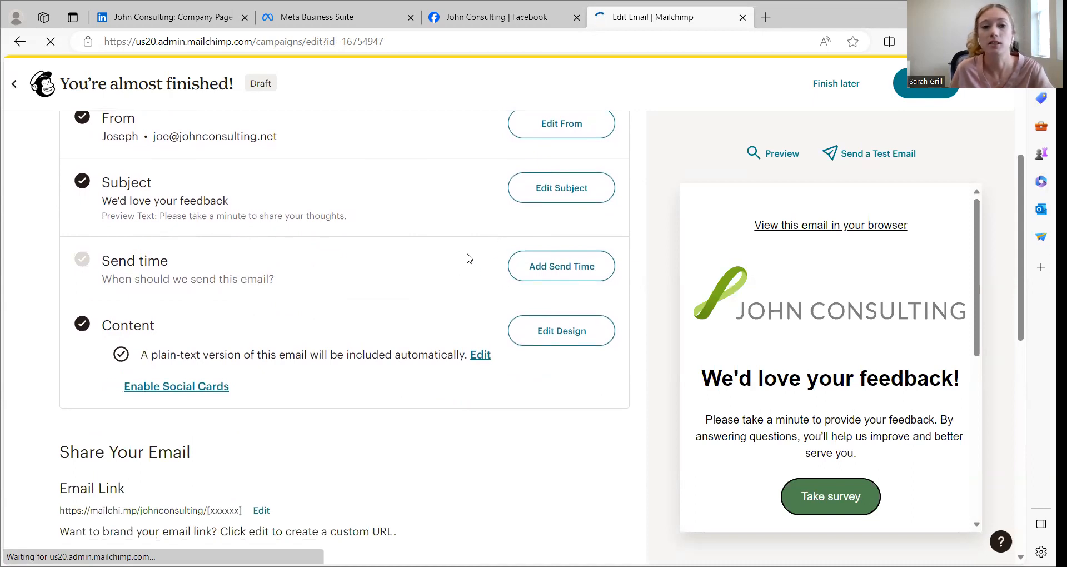
{"action": "scroll", "coordinate": [300, 373], "scroll_direction": "down", "scroll_amount": 3}
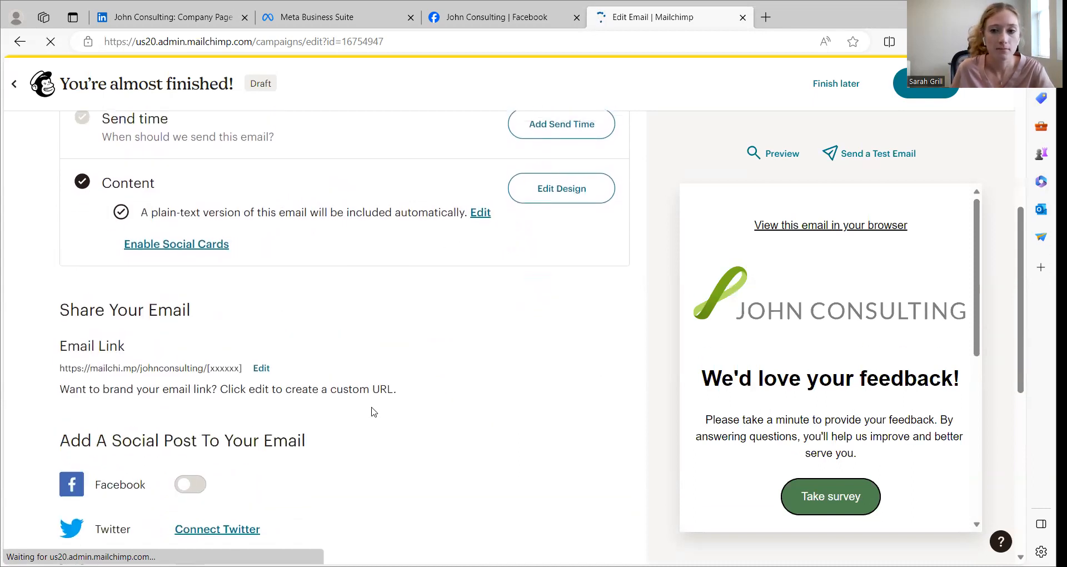
{"action": "scroll", "coordinate": [369, 411], "scroll_direction": "up", "scroll_amount": 7}
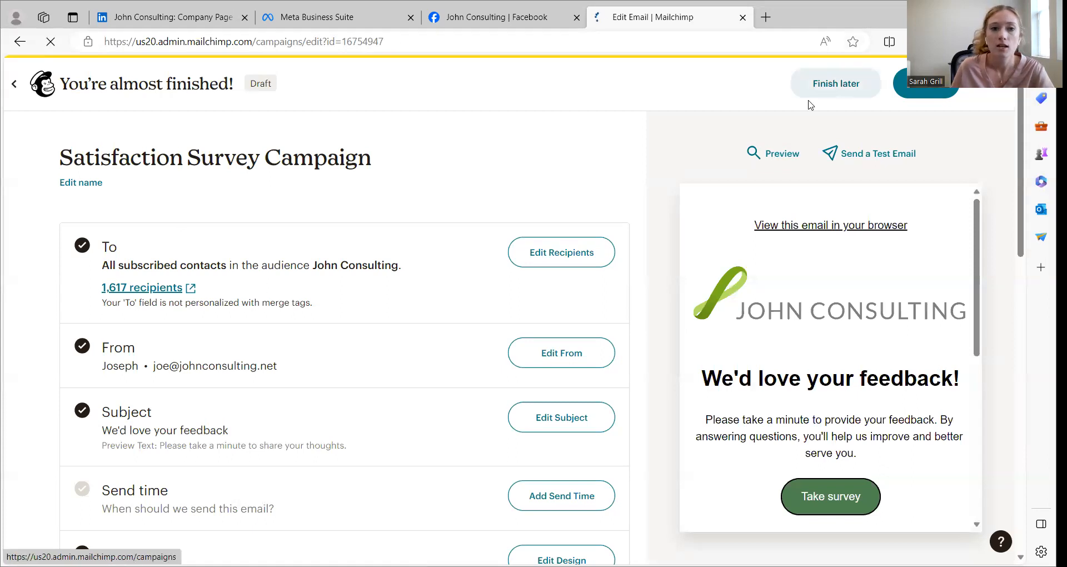
{"action": "left_click", "coordinate": [835, 84]}
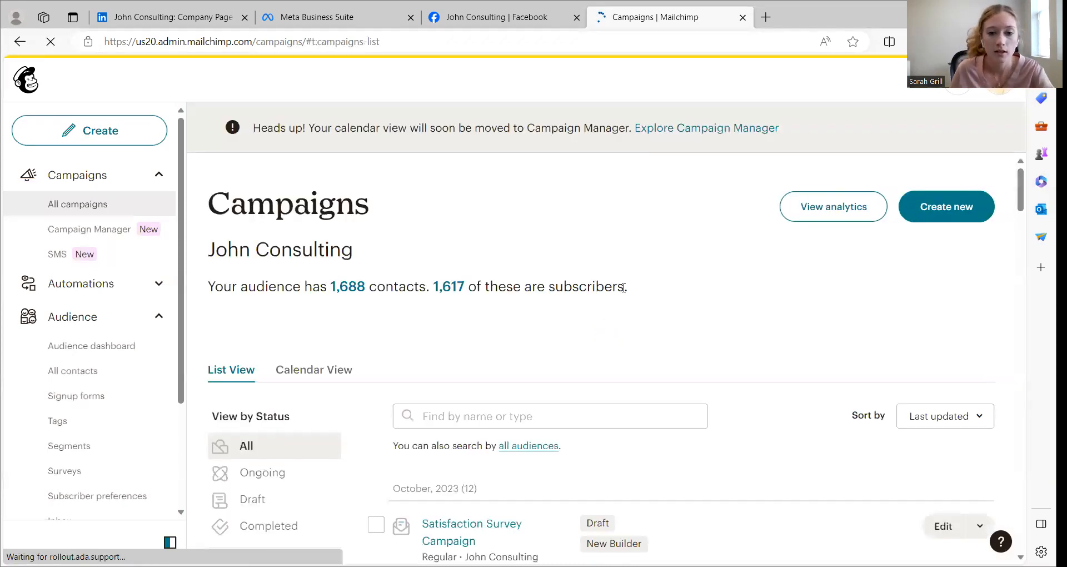
Look through the campaigns list, go to the audience's surveys and open the results of the Satisfaction Survey
{"action": "scroll", "coordinate": [623, 287], "scroll_direction": "down", "scroll_amount": 2}
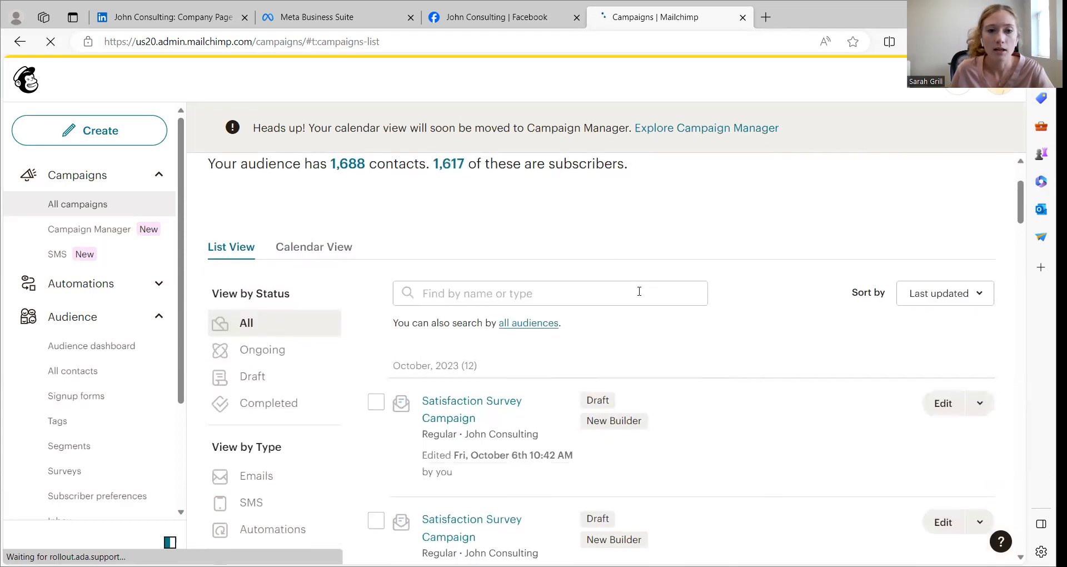
{"action": "scroll", "coordinate": [350, 210], "scroll_direction": "up", "scroll_amount": 2}
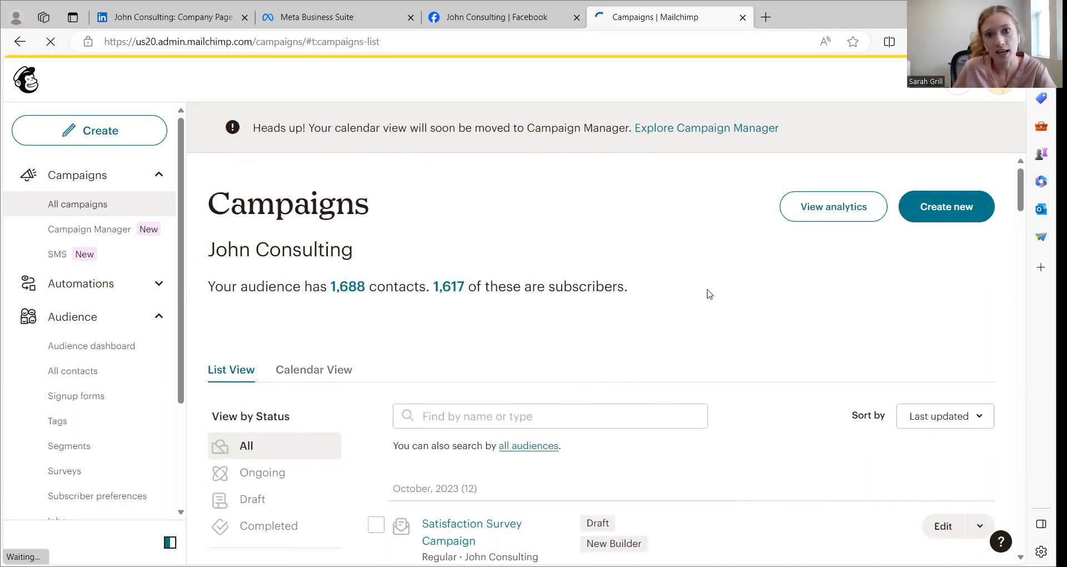
{"action": "scroll", "coordinate": [687, 270], "scroll_direction": "down", "scroll_amount": 2}
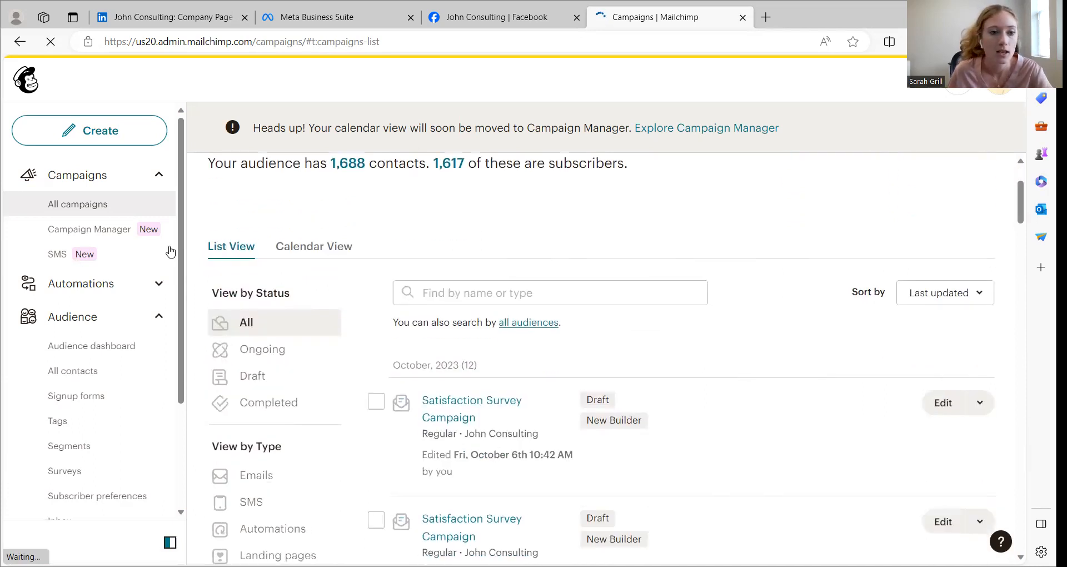
{"action": "scroll", "coordinate": [811, 366], "scroll_direction": "down", "scroll_amount": 1}
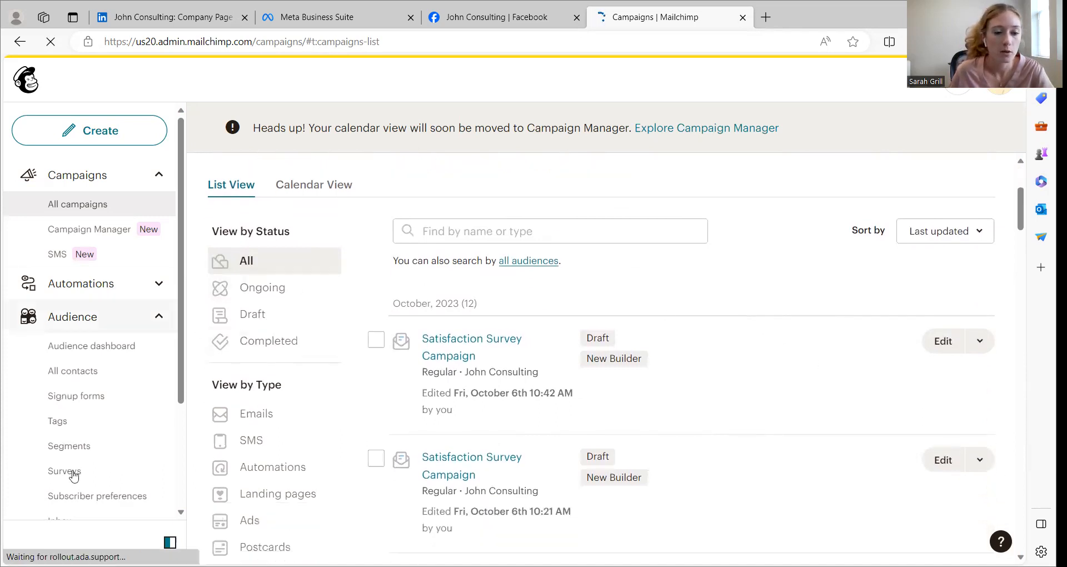
{"action": "scroll", "coordinate": [757, 317], "scroll_direction": "down", "scroll_amount": 10}
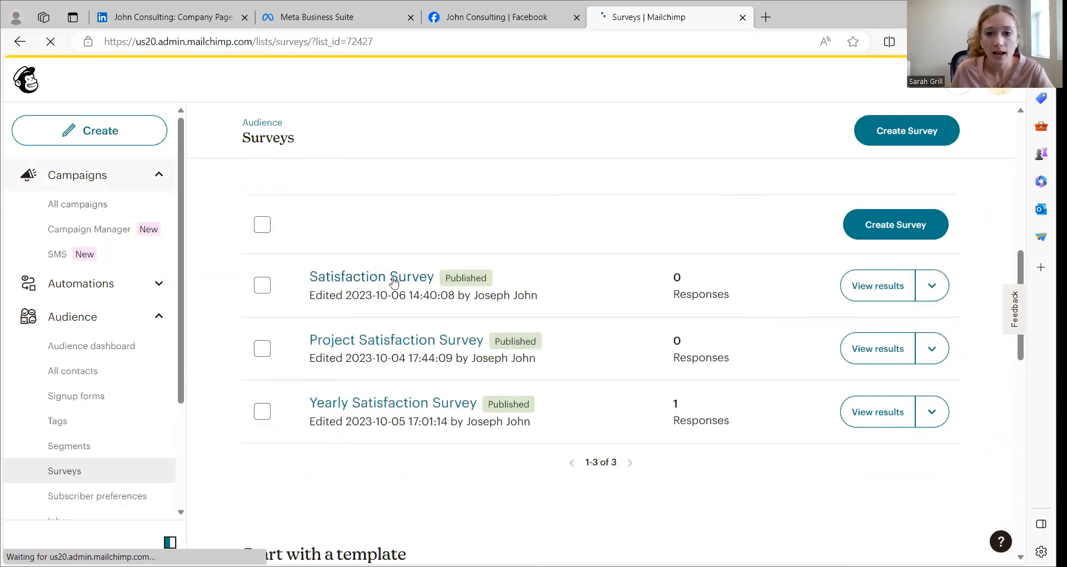
{"action": "left_click", "coordinate": [875, 291]}
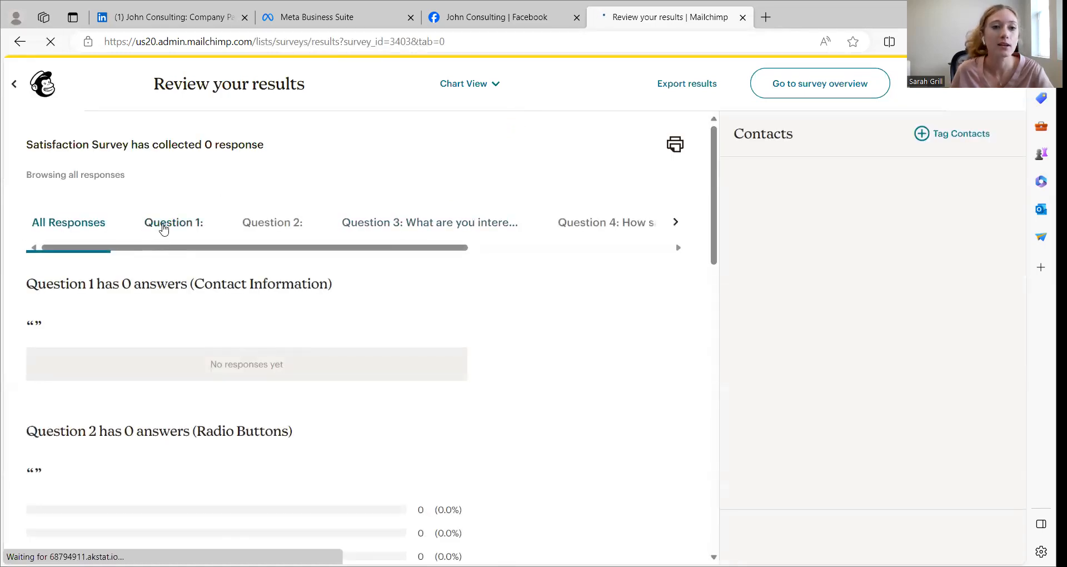
Review the Satisfaction Survey's results question by question for Questions 1 to 4, and return to Question 3
{"action": "left_click", "coordinate": [163, 225]}
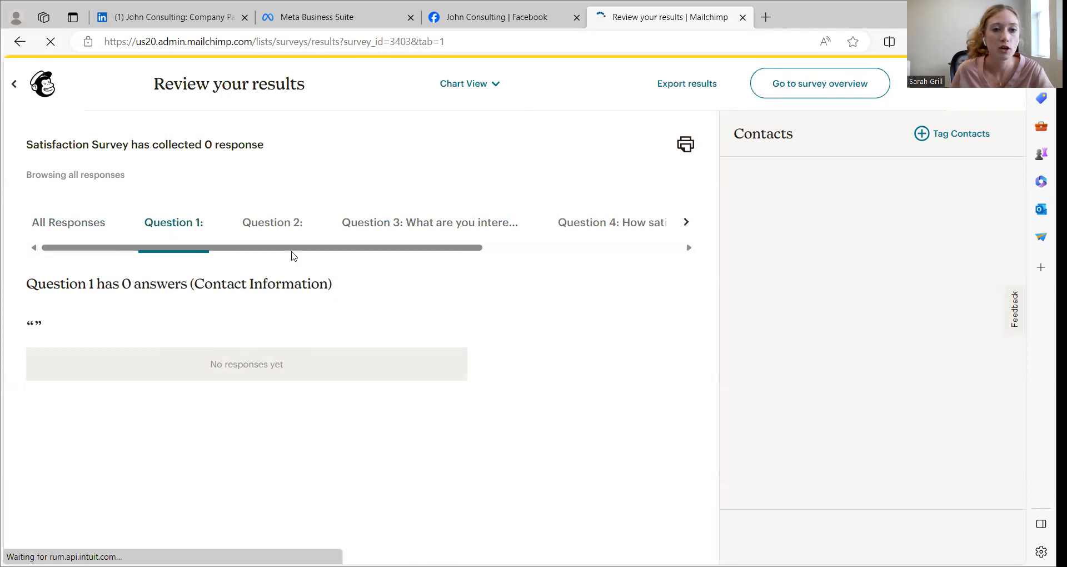
{"action": "left_click", "coordinate": [265, 228]}
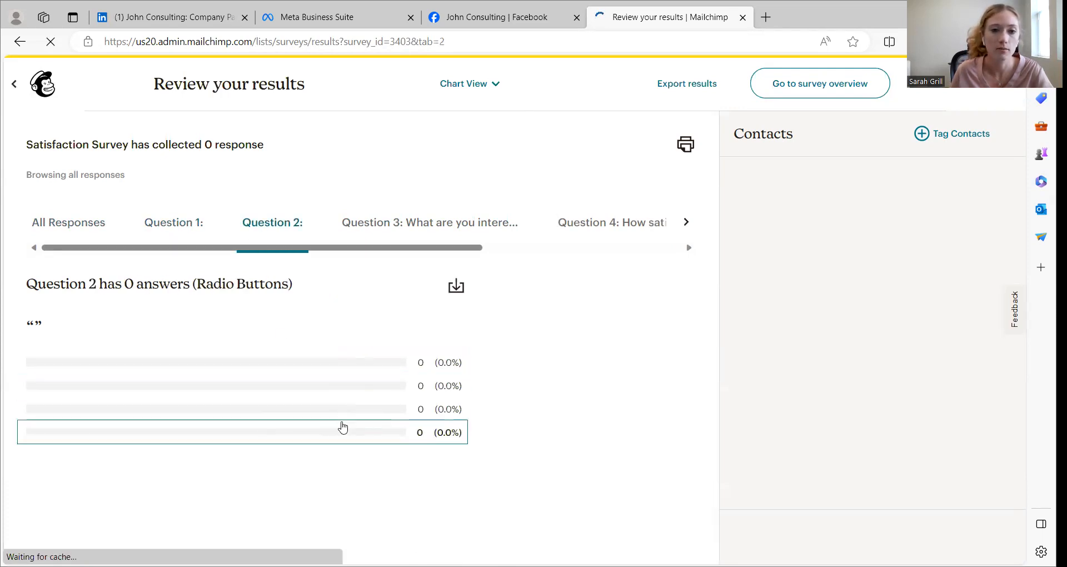
{"action": "left_click", "coordinate": [414, 225]}
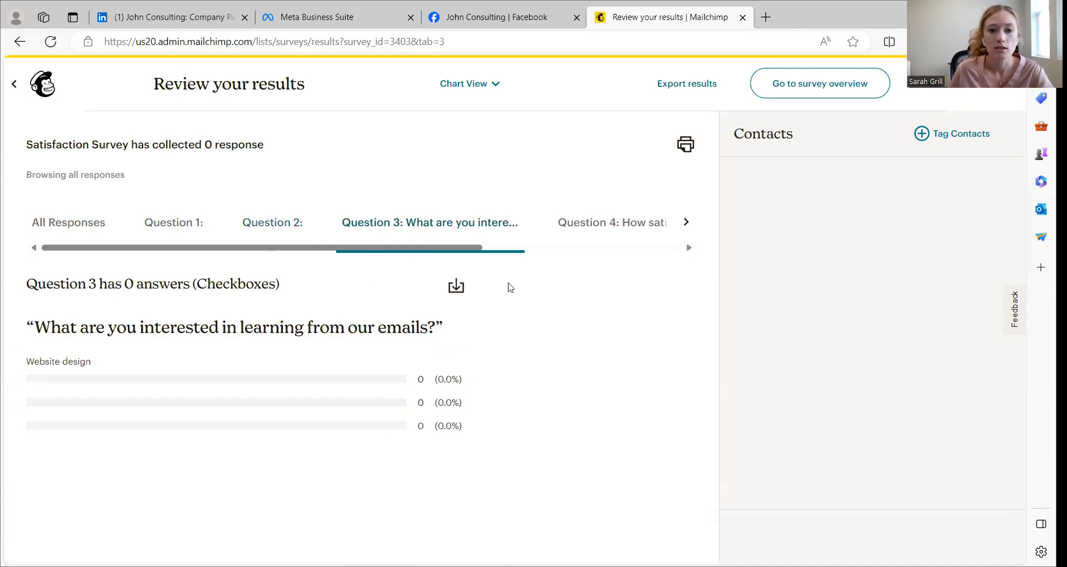
{"action": "left_click", "coordinate": [583, 222]}
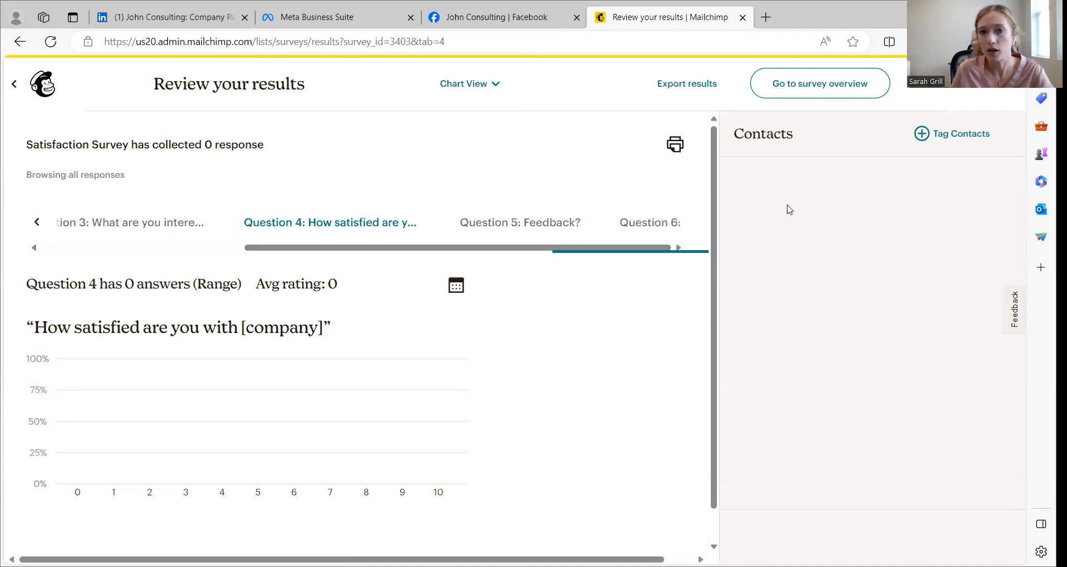
{"action": "scroll", "coordinate": [464, 382], "scroll_direction": "down", "scroll_amount": 1}
{"action": "scroll", "coordinate": [481, 298], "scroll_direction": "up", "scroll_amount": 1}
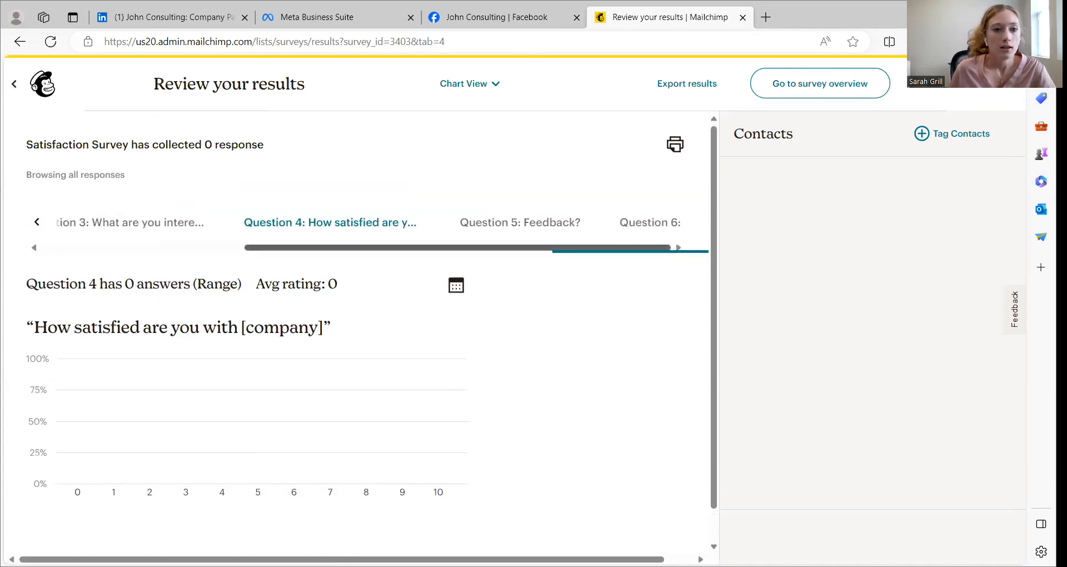
{"action": "left_click", "coordinate": [134, 224]}
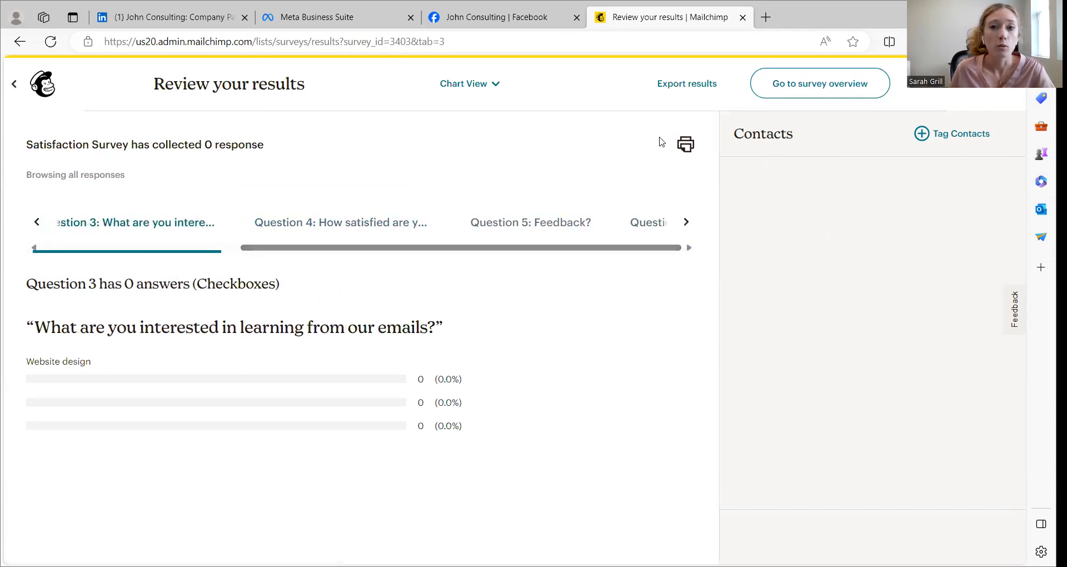
Check the export formats for the survey results without exporting, and review the survey overview's questions and sharing options
{"action": "left_click", "coordinate": [688, 84]}
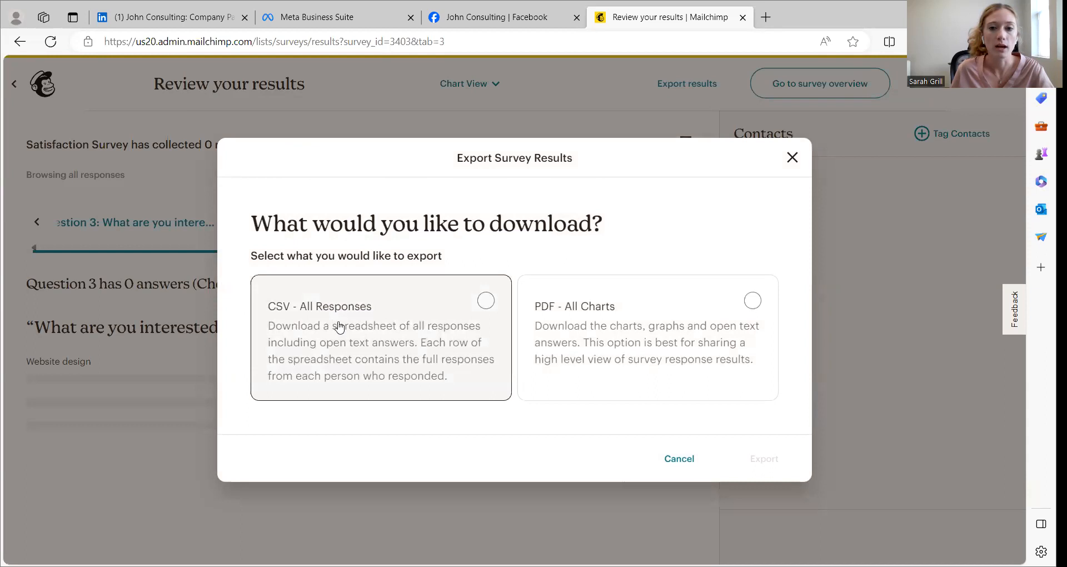
{"action": "left_click", "coordinate": [789, 158]}
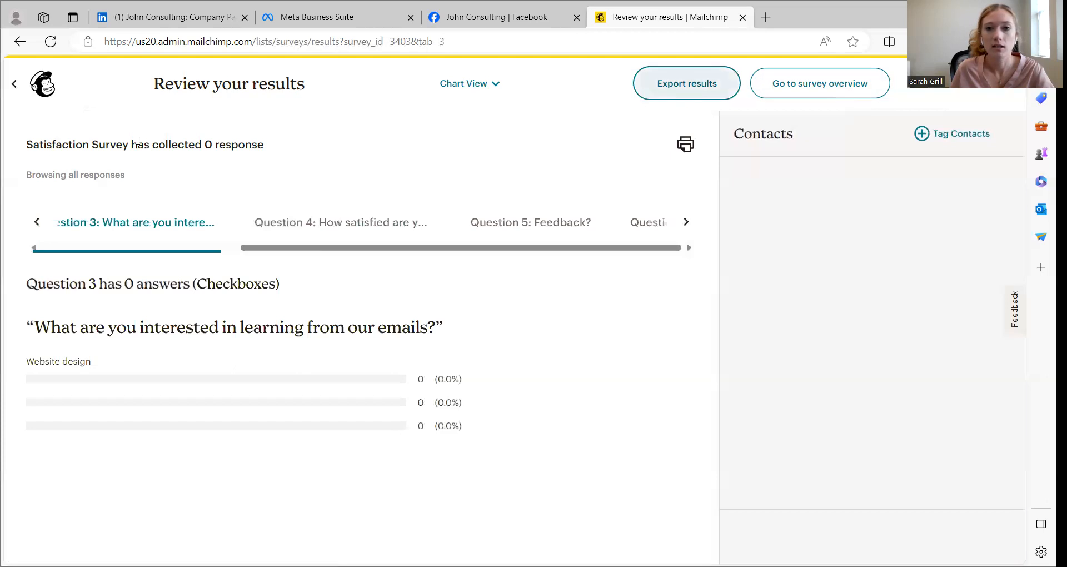
{"action": "left_click", "coordinate": [852, 82]}
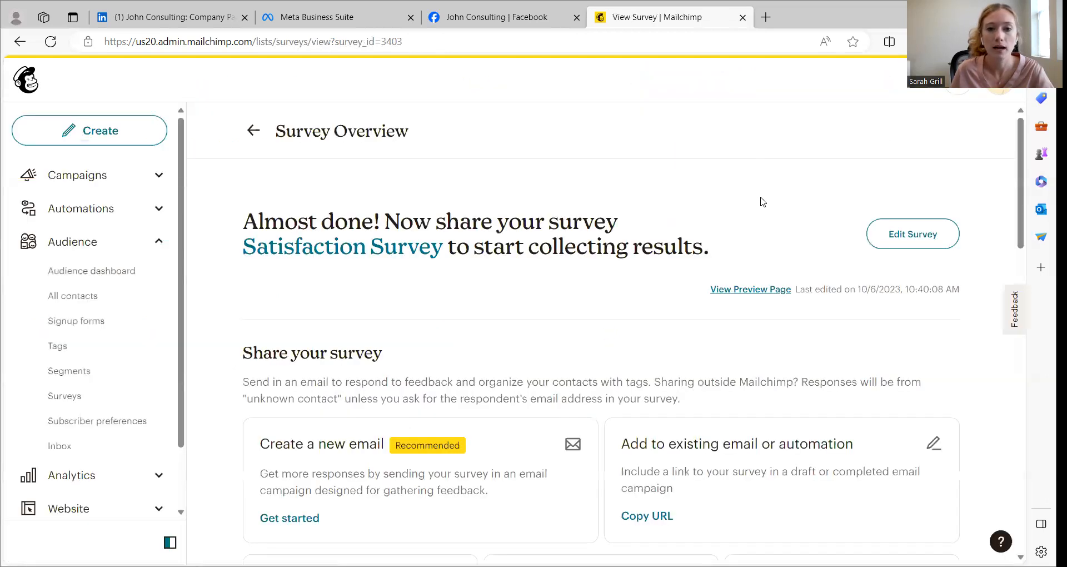
{"action": "scroll", "coordinate": [734, 203], "scroll_direction": "down", "scroll_amount": 20}
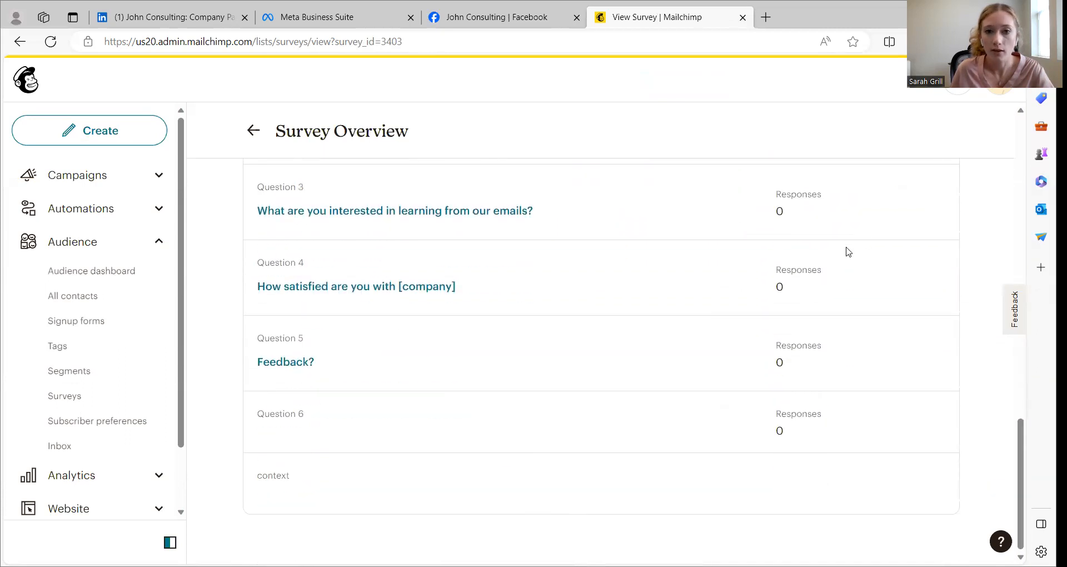
{"action": "scroll", "coordinate": [820, 240], "scroll_direction": "up", "scroll_amount": 20}
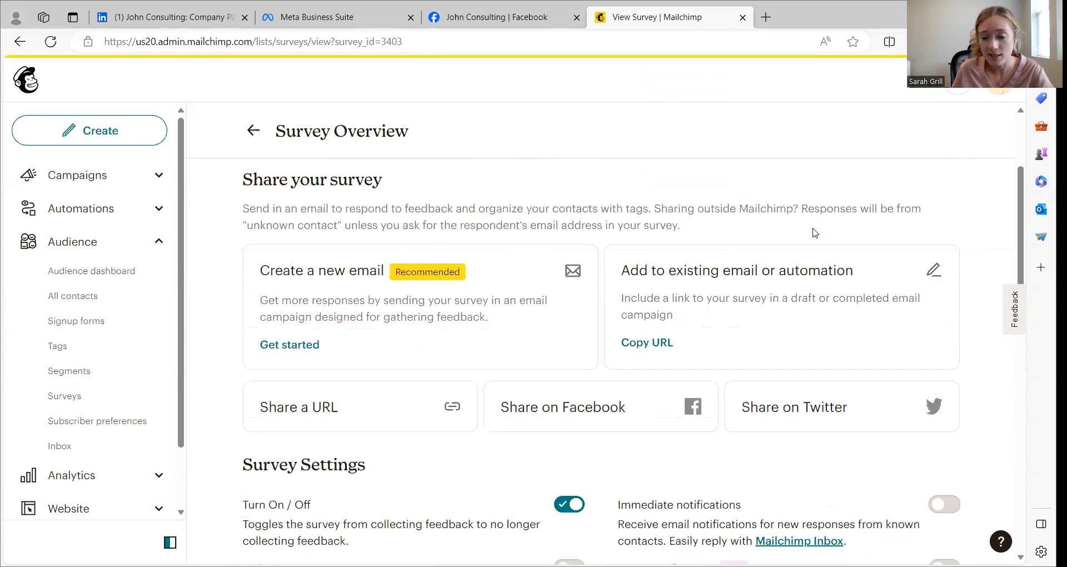